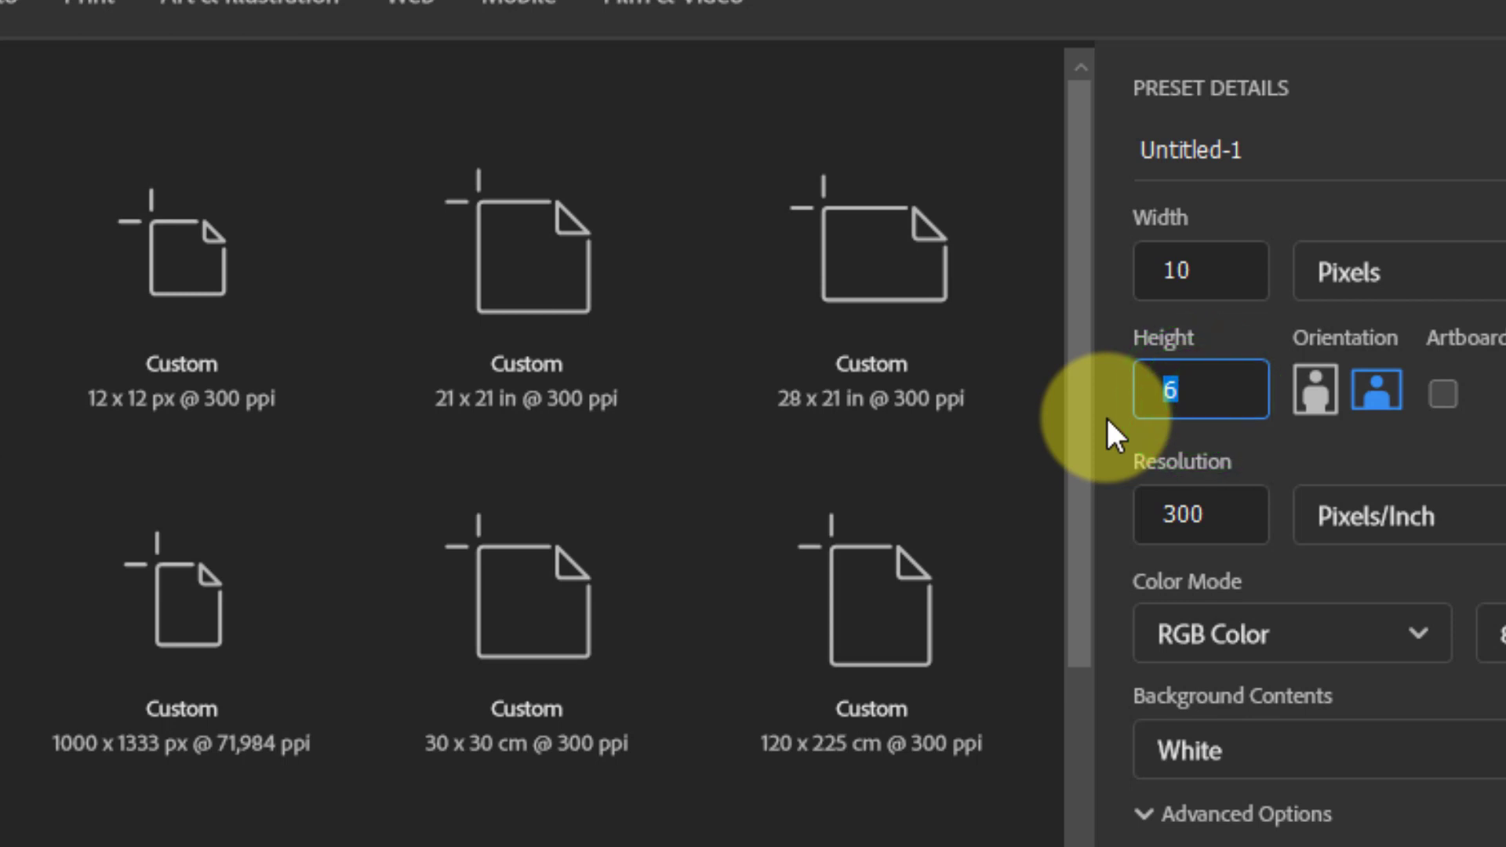
# Step: Set the new document's height to 10 pixels and create the 10 x 10 pixel RGB document at 300 pixels/inch
pyautogui.write('10')
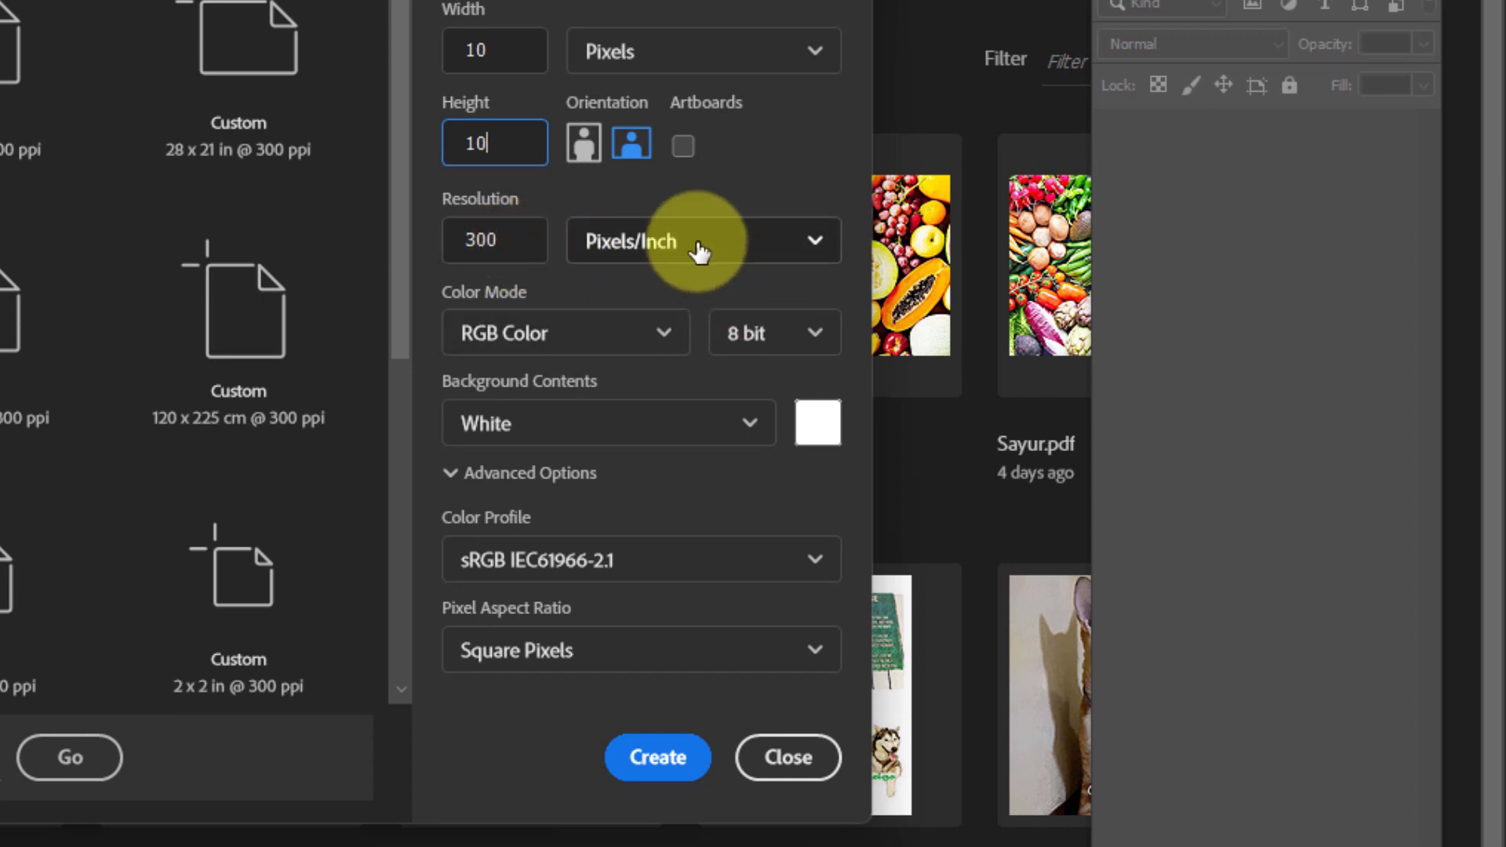
pyautogui.click(661, 773)
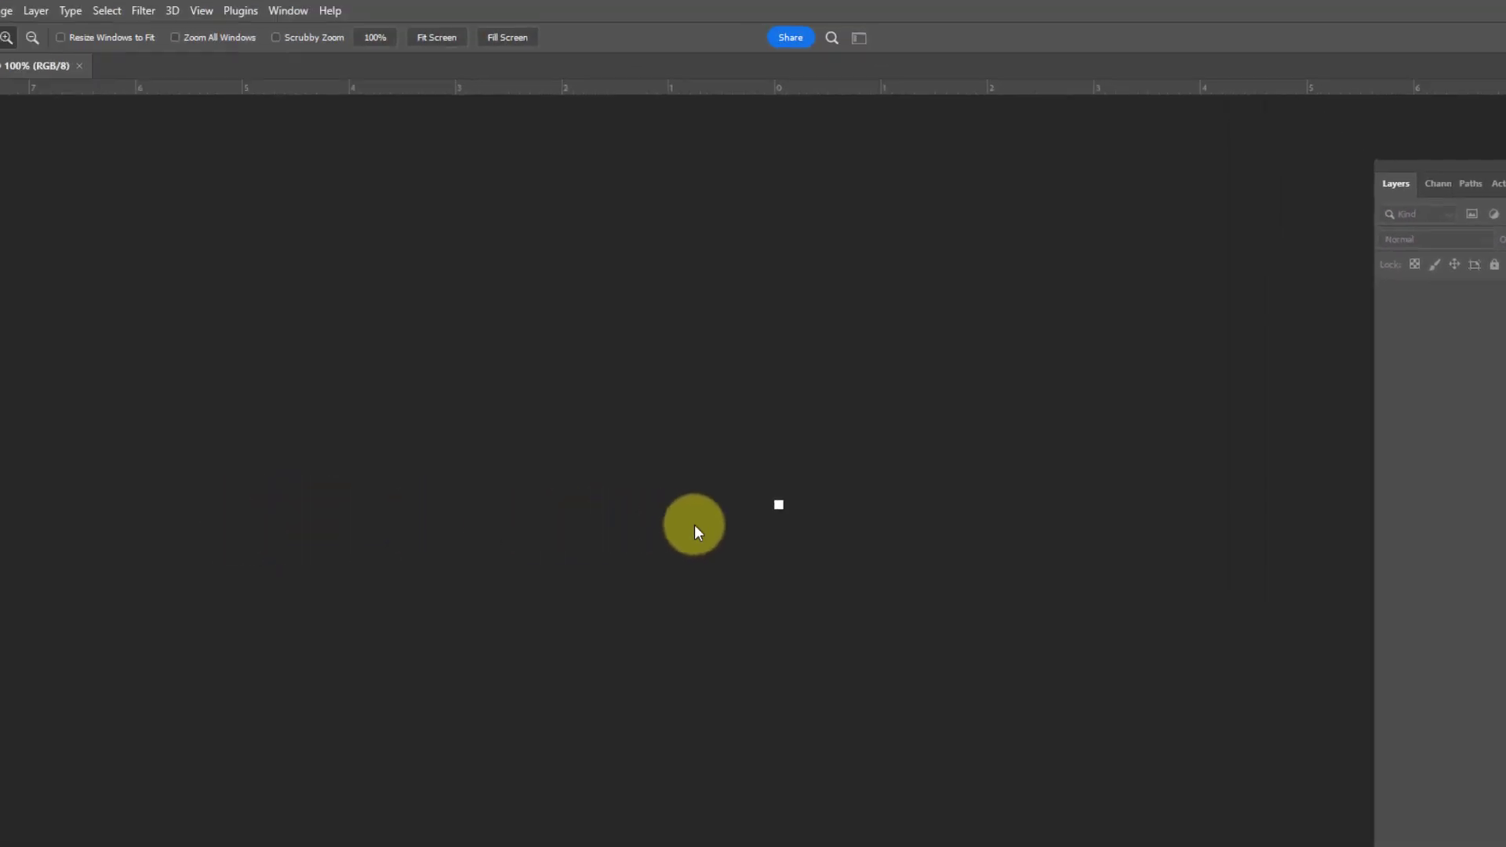
# Step: Add one vertical and one horizontal guide crossing at the centre of the 10 x 10 pixel canvas
pyautogui.press('z')
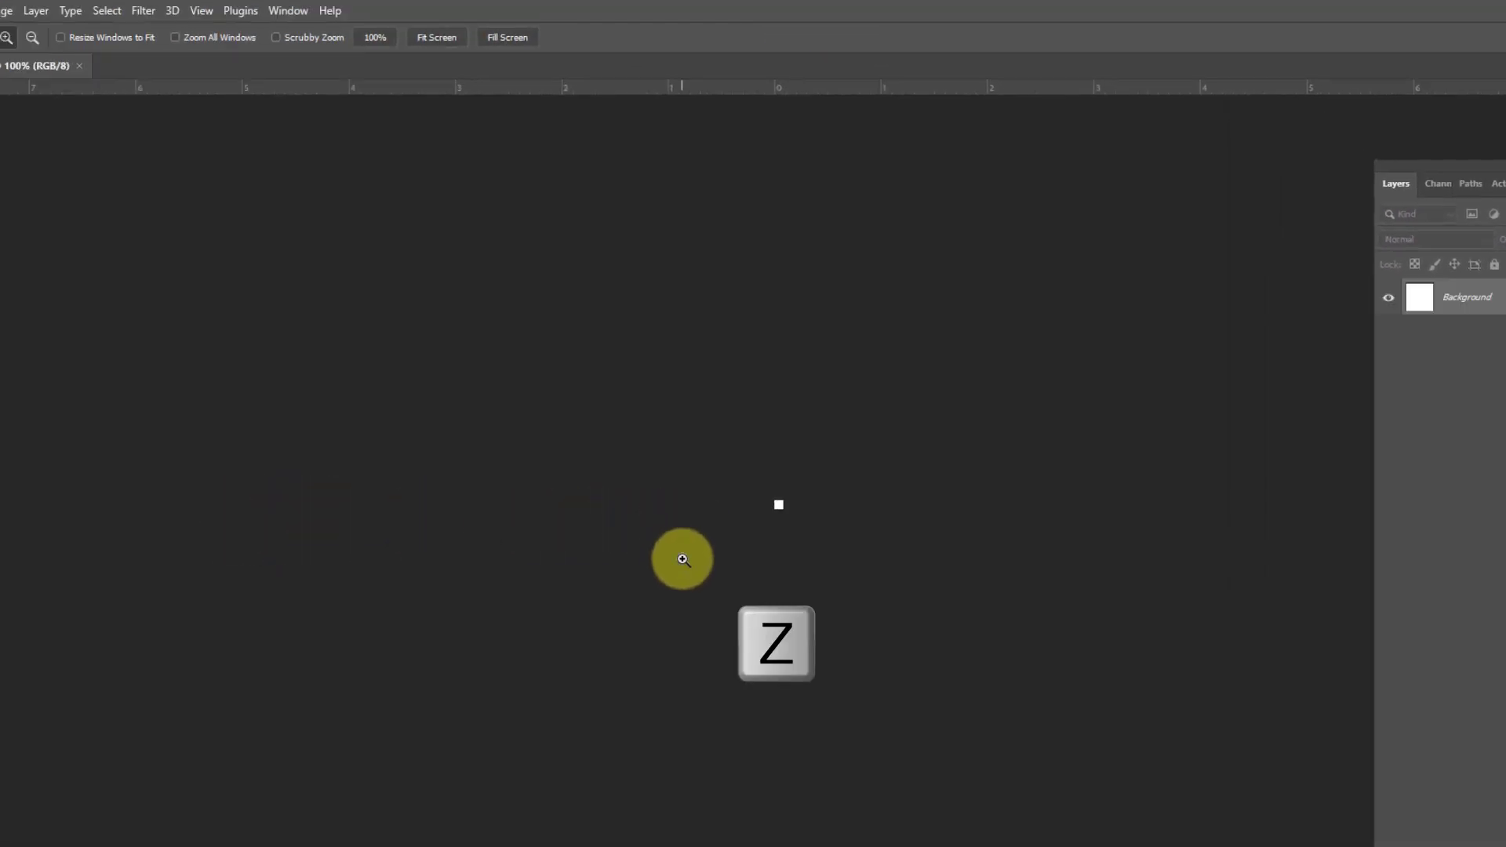
pyautogui.click(784, 505)
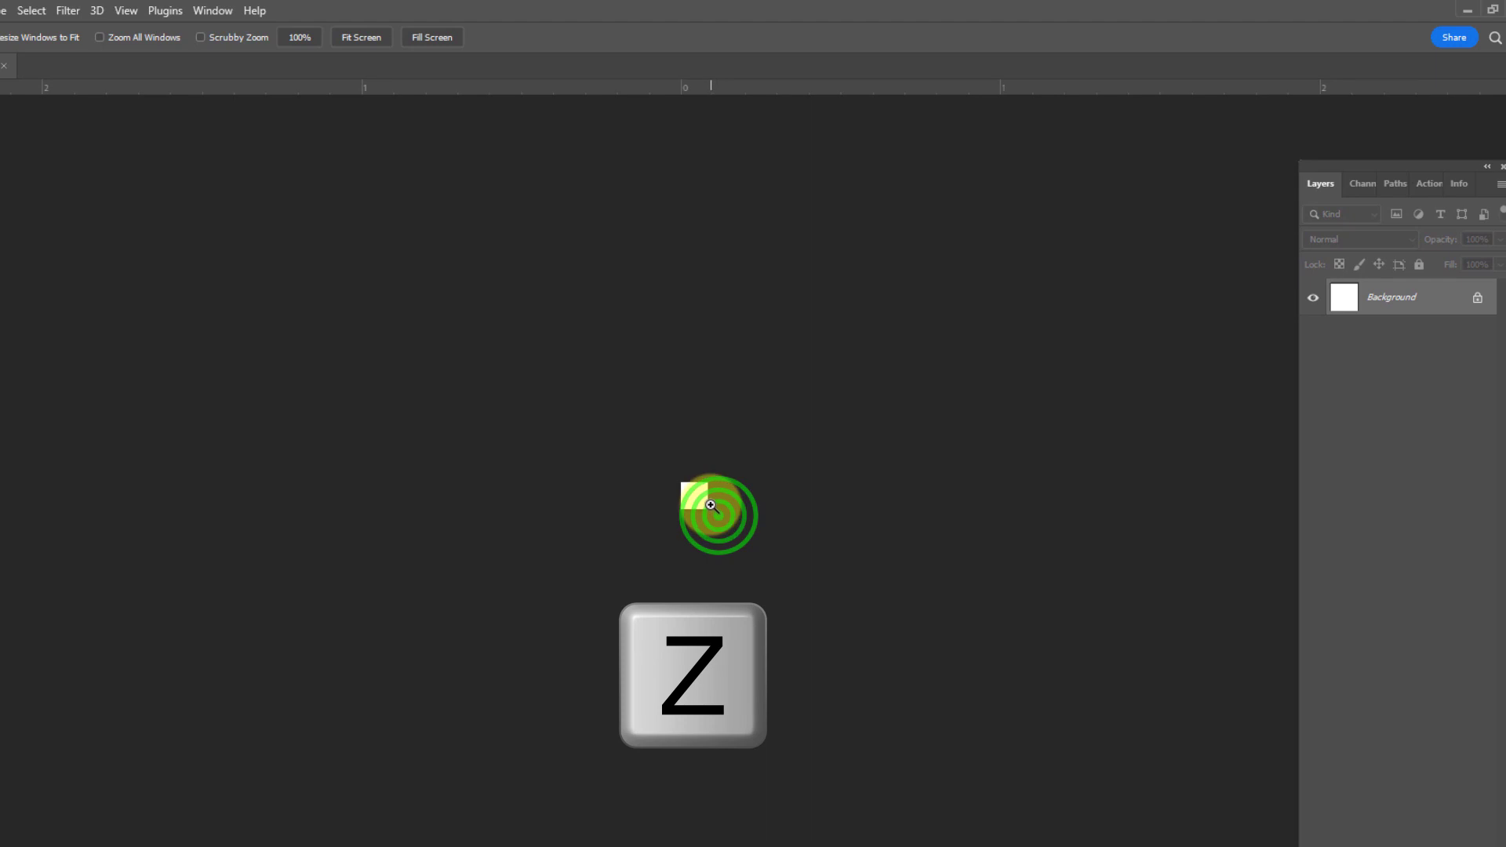
pyautogui.click(710, 506)
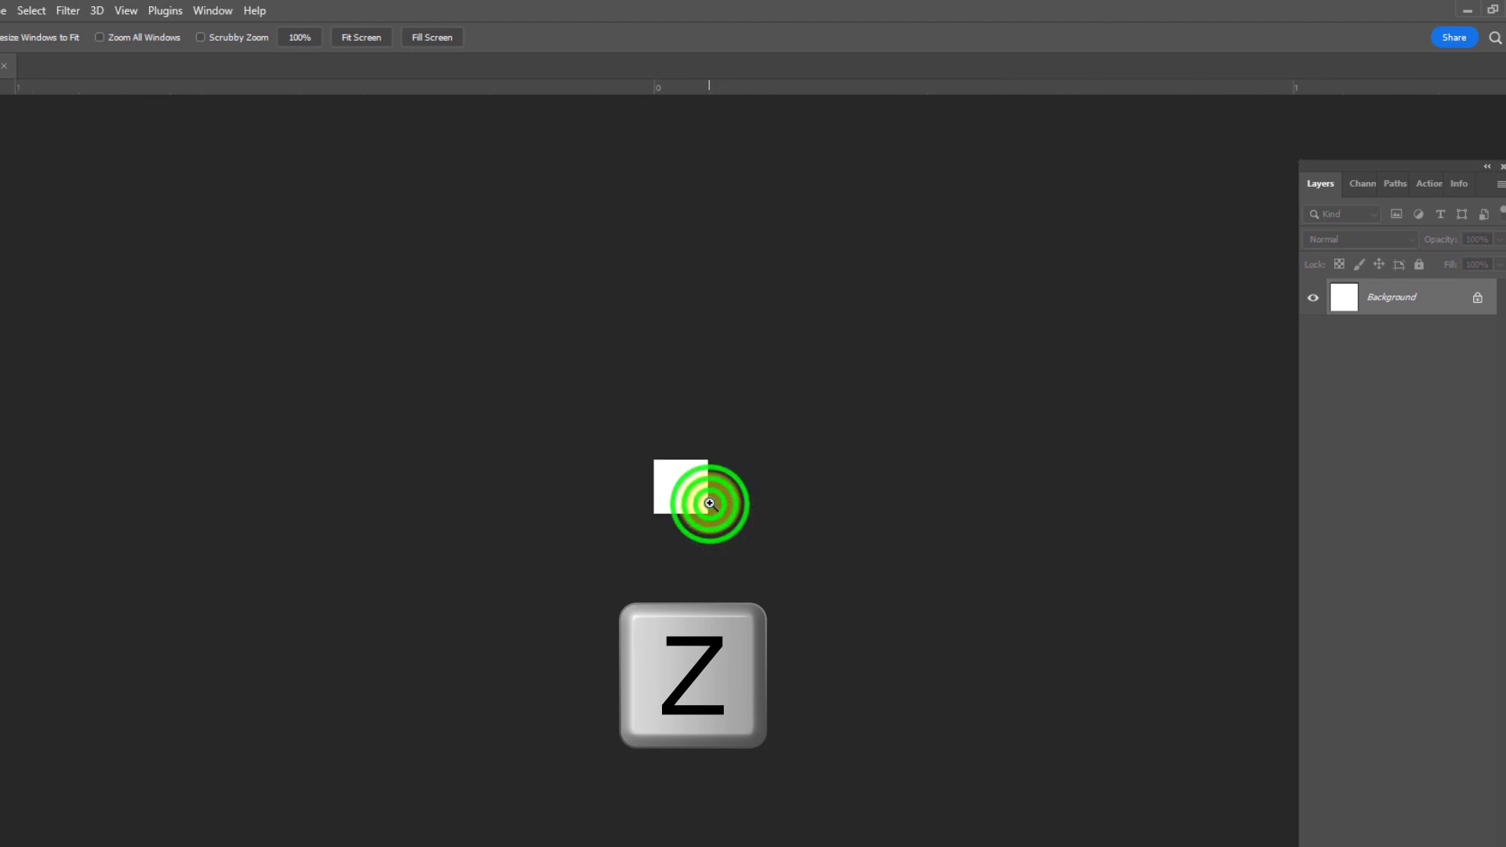
pyautogui.click(710, 503)
pyautogui.click(710, 503)
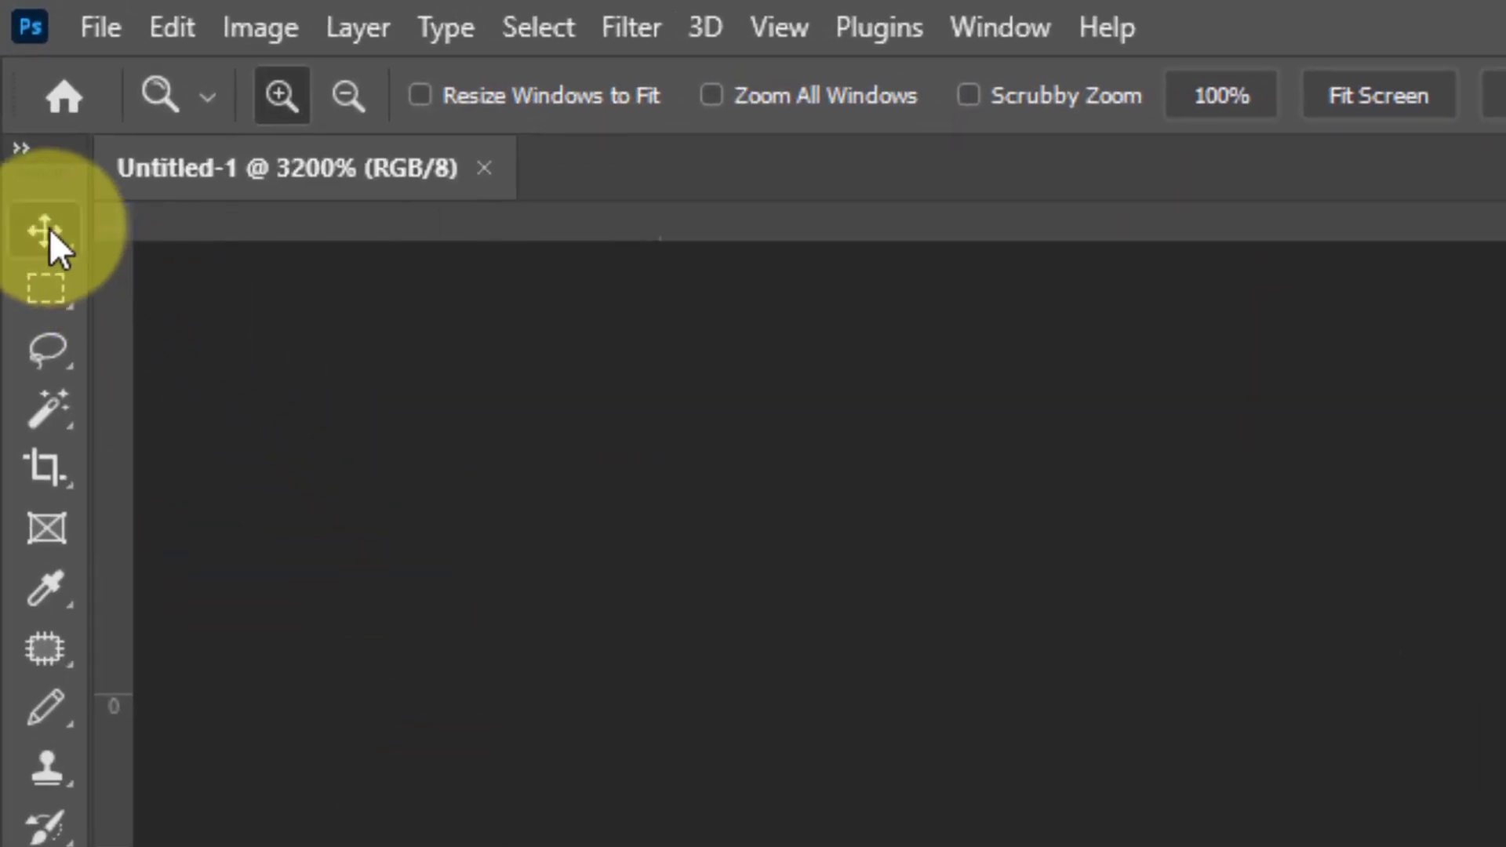
pyautogui.click(22, 125)
pyautogui.moveTo(117, 357); pyautogui.dragTo(1505, 846)
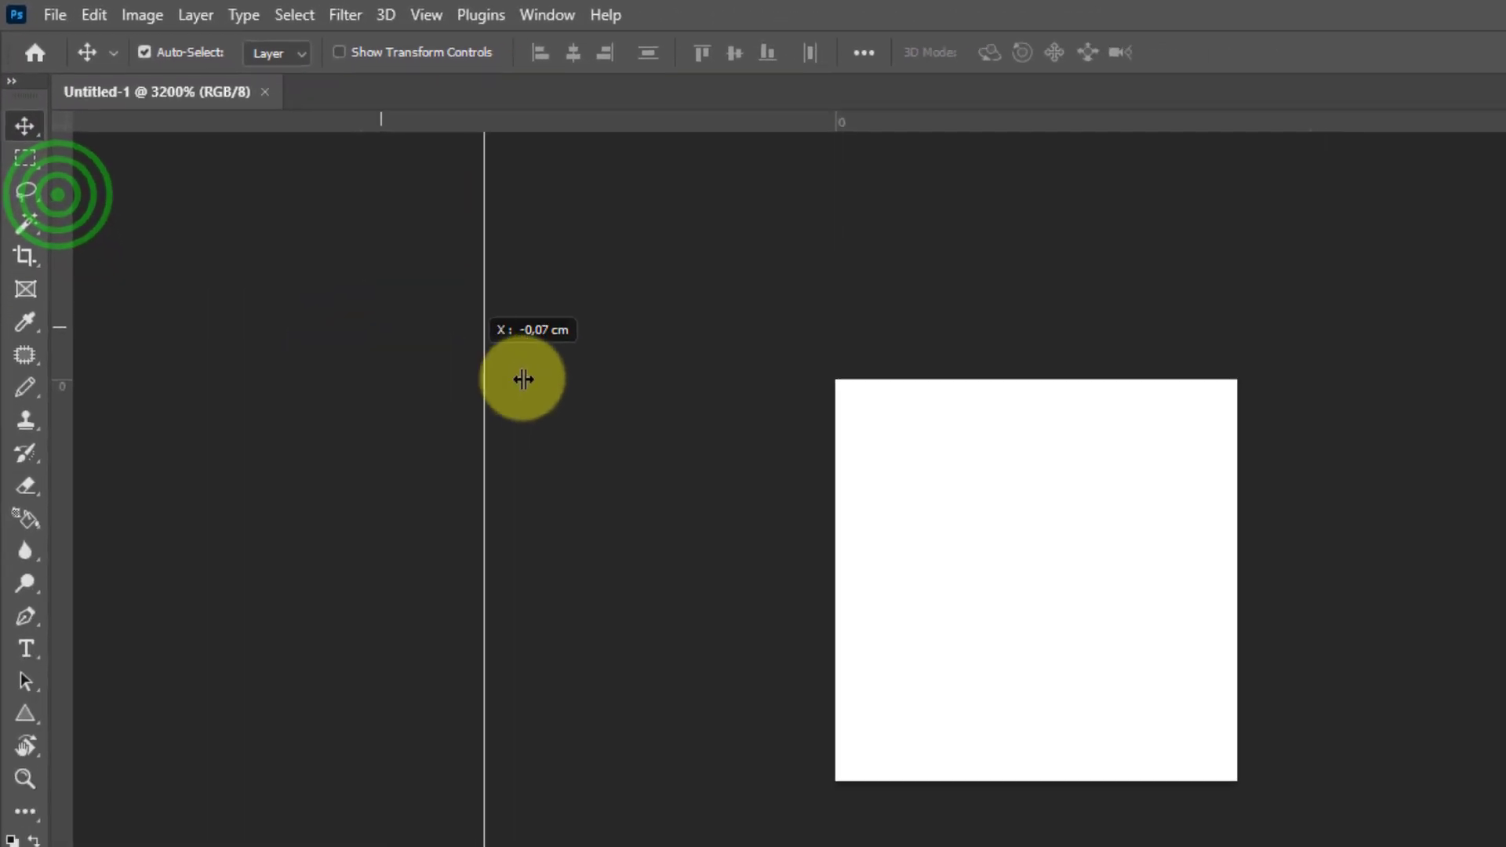
pyautogui.moveTo(857, 462); pyautogui.dragTo(964, 523)
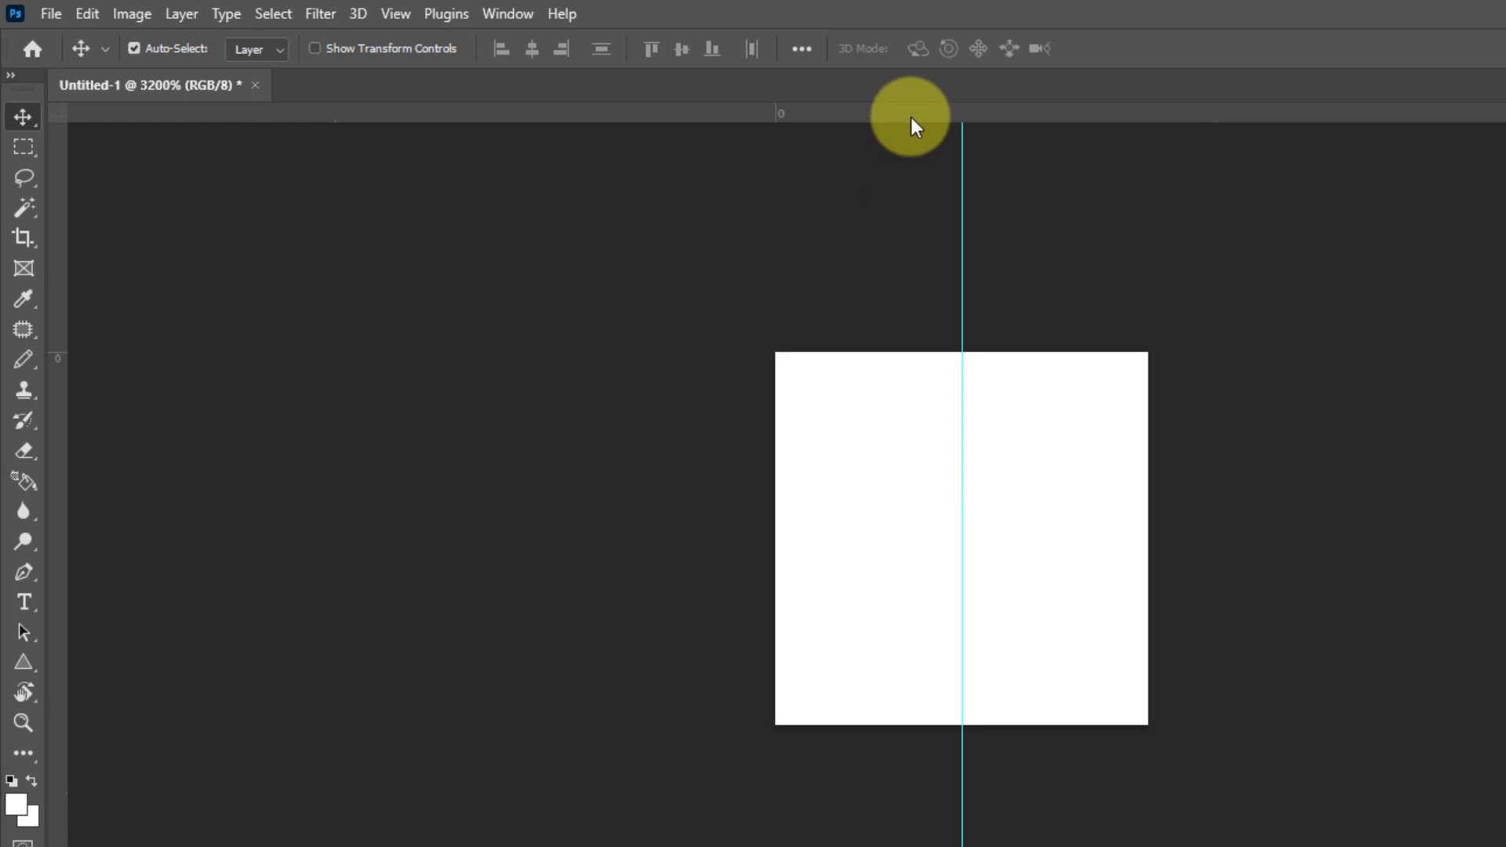
pyautogui.moveTo(913, 119); pyautogui.dragTo(934, 547)
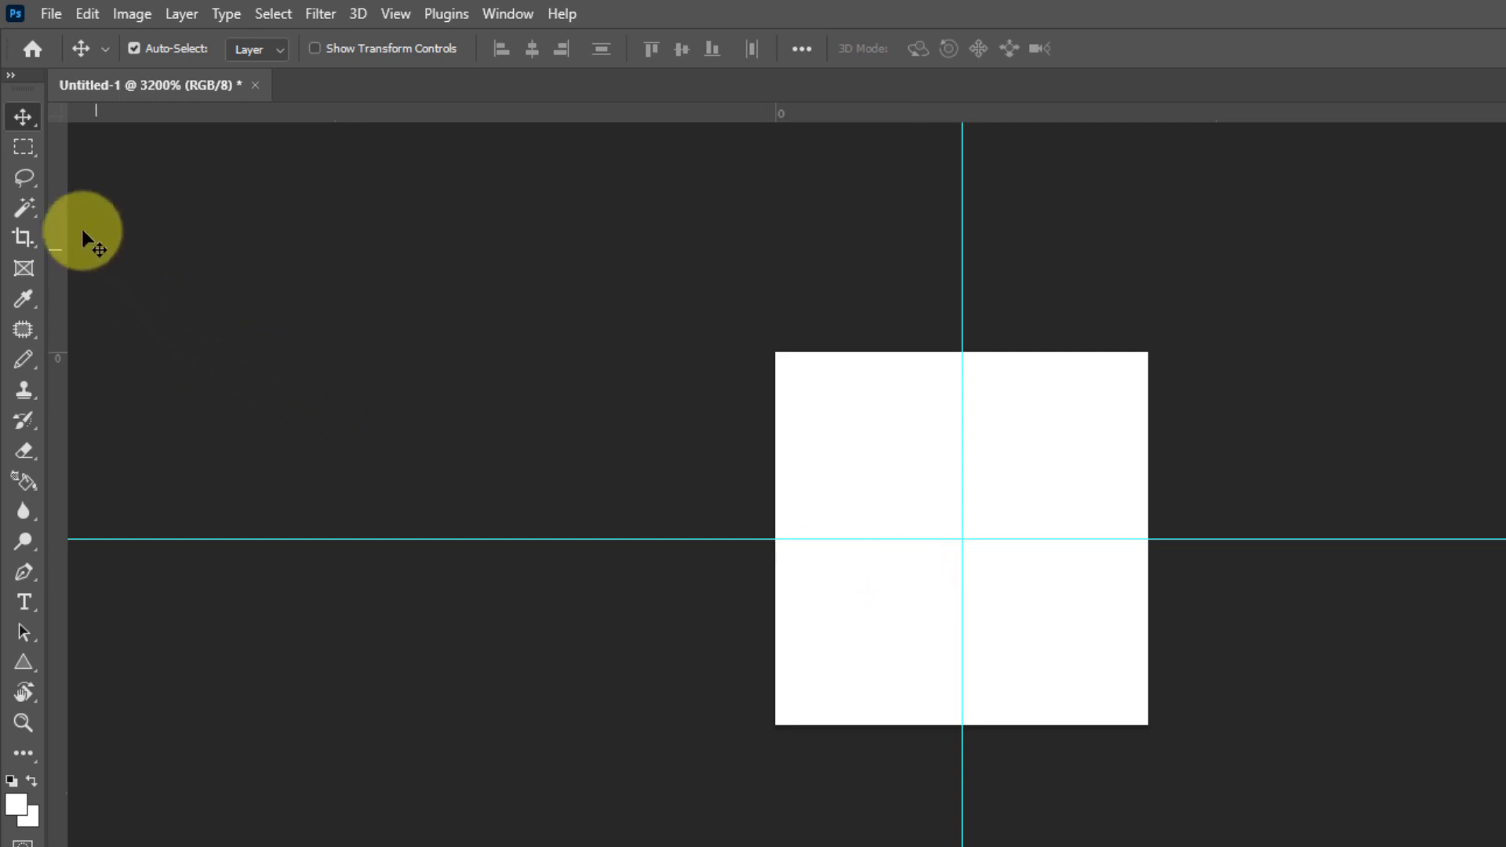
# Step: Select the canvas's upper-left quadrant up to the guides, restore the default colours and fill the selection with black
pyautogui.click(24, 146)
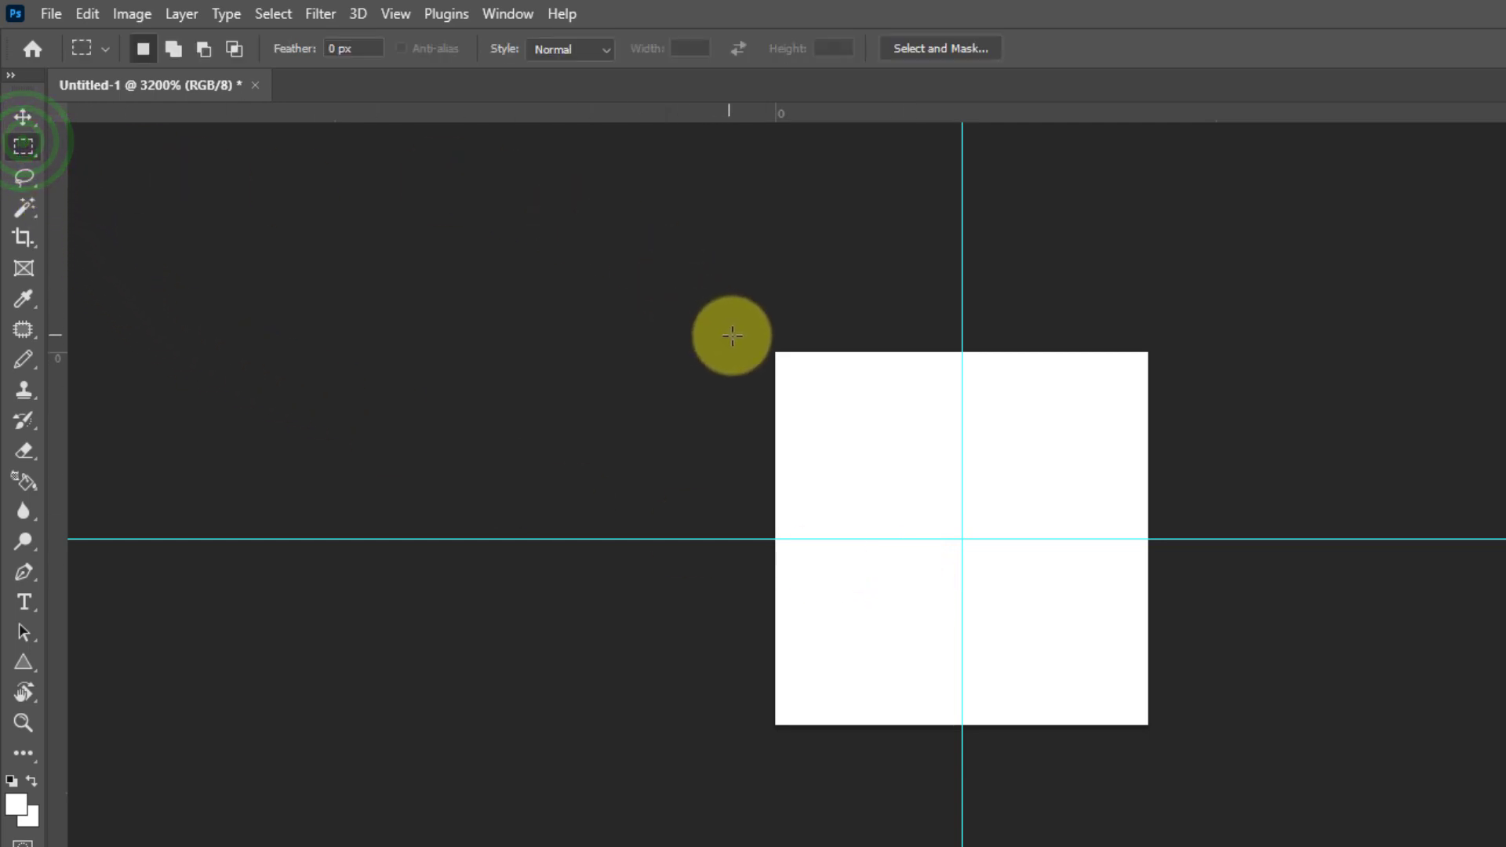
pyautogui.moveTo(732, 336); pyautogui.dragTo(955, 531)
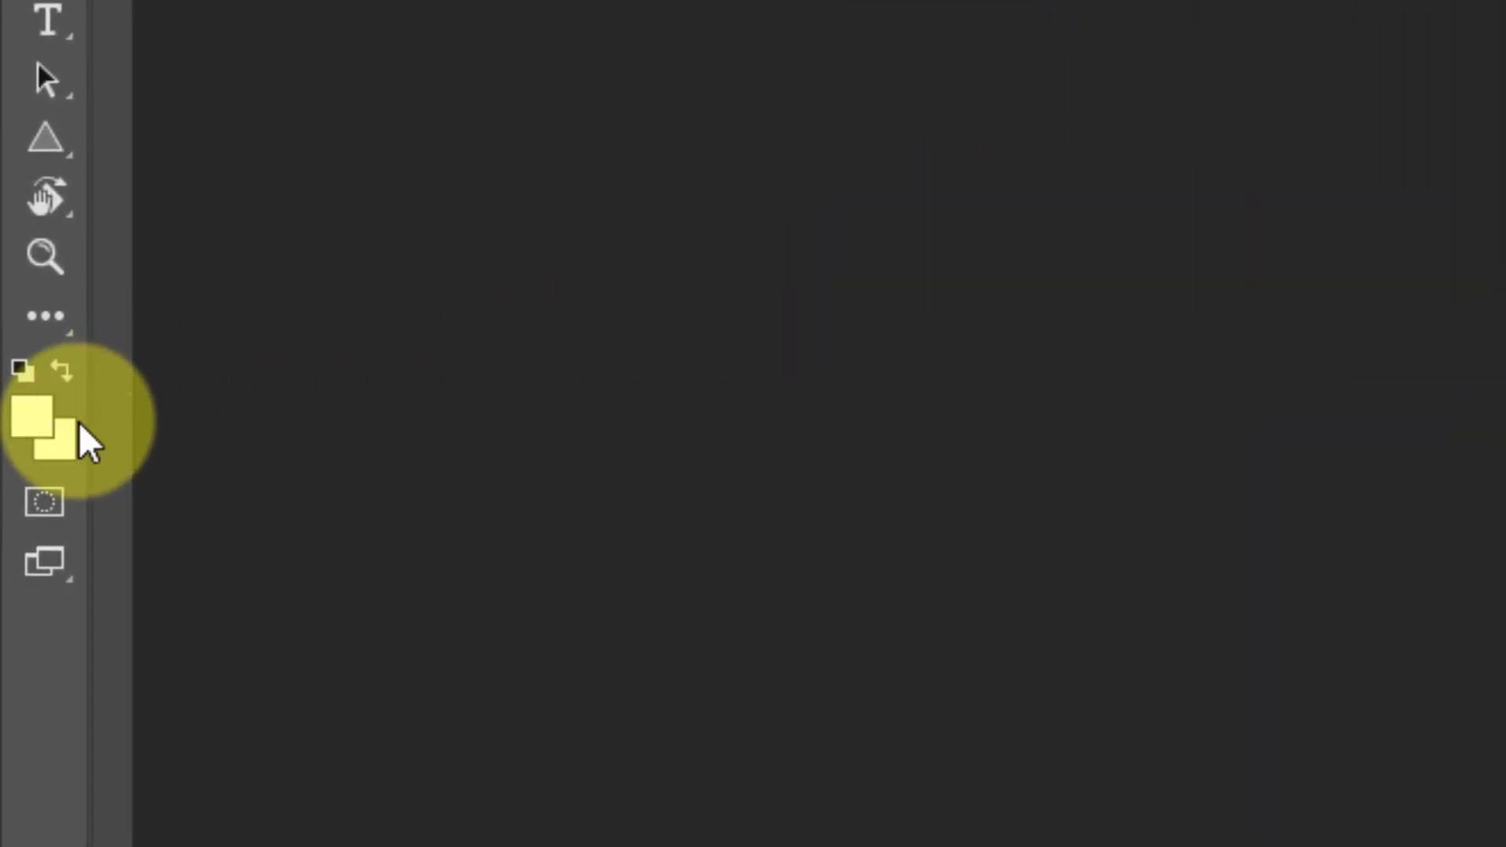
pyautogui.click(21, 366)
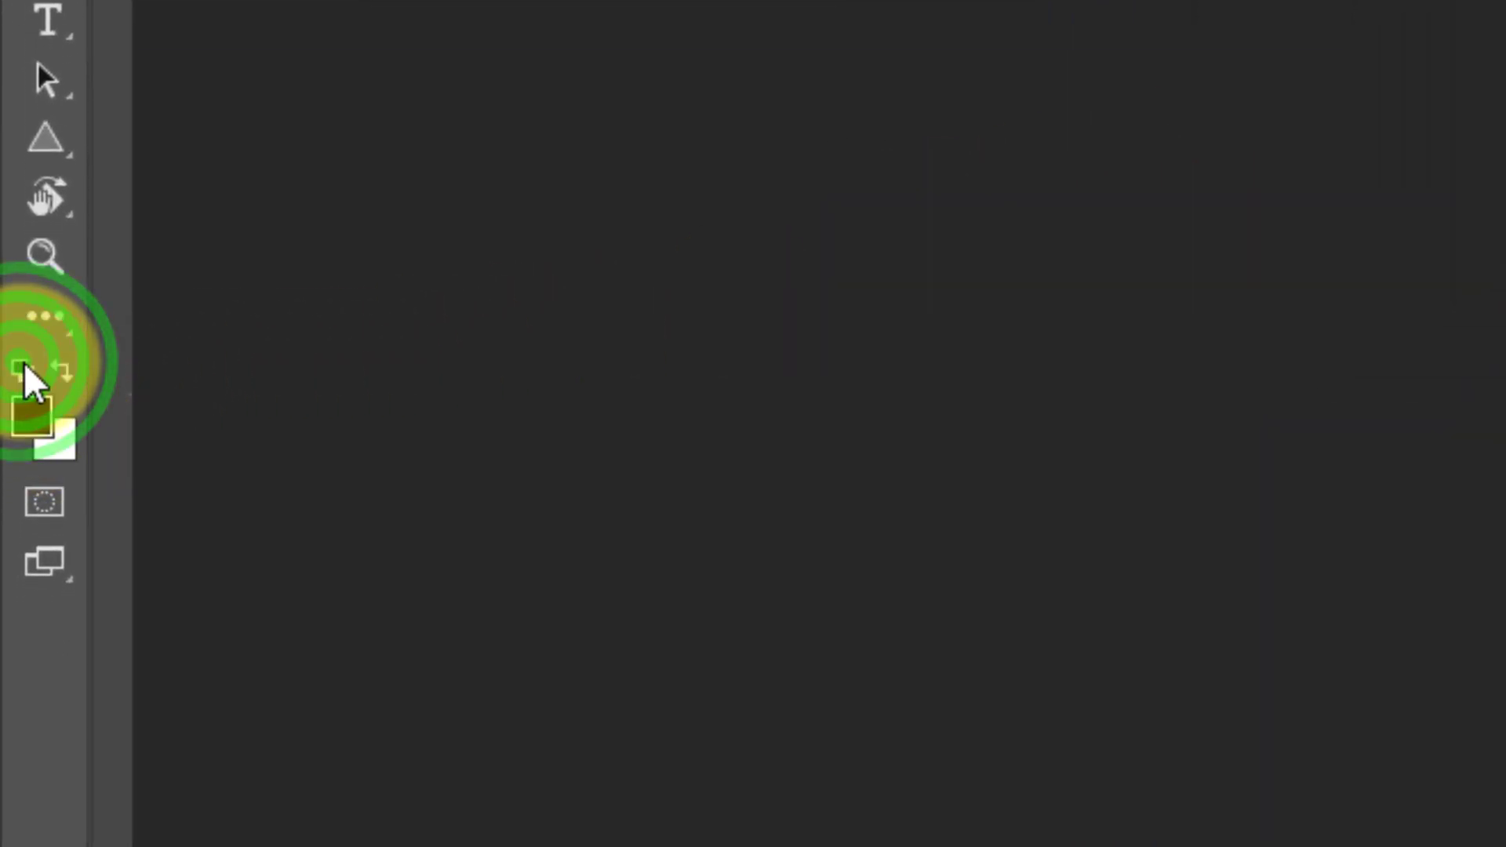
pyautogui.hotkey('alt', 'BackSpace')
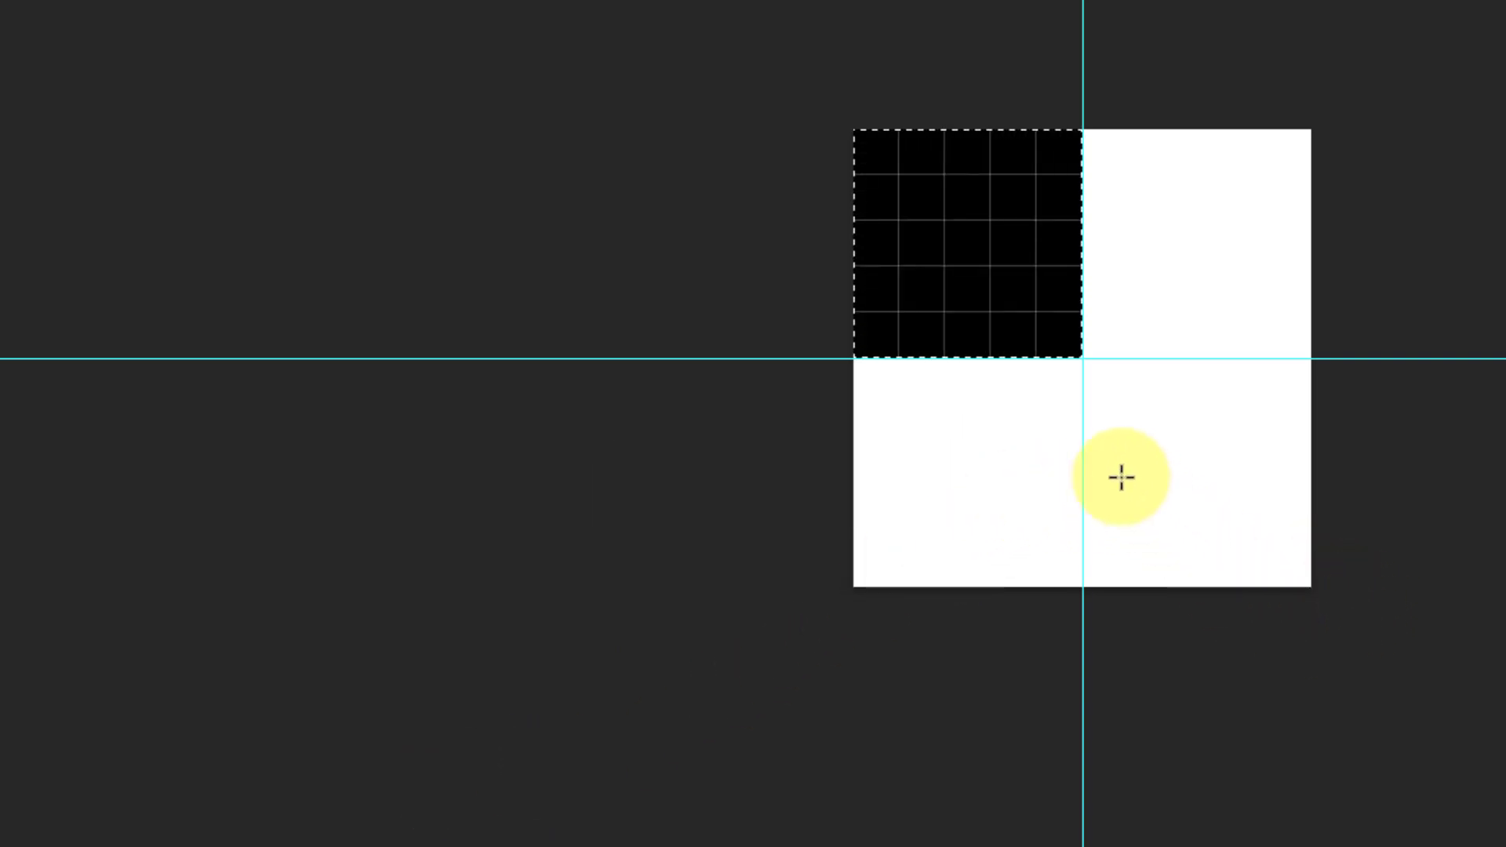
# Step: Duplicate the black square into the lower-right quadrant of the canvas and clear the selection
pyautogui.press('v')
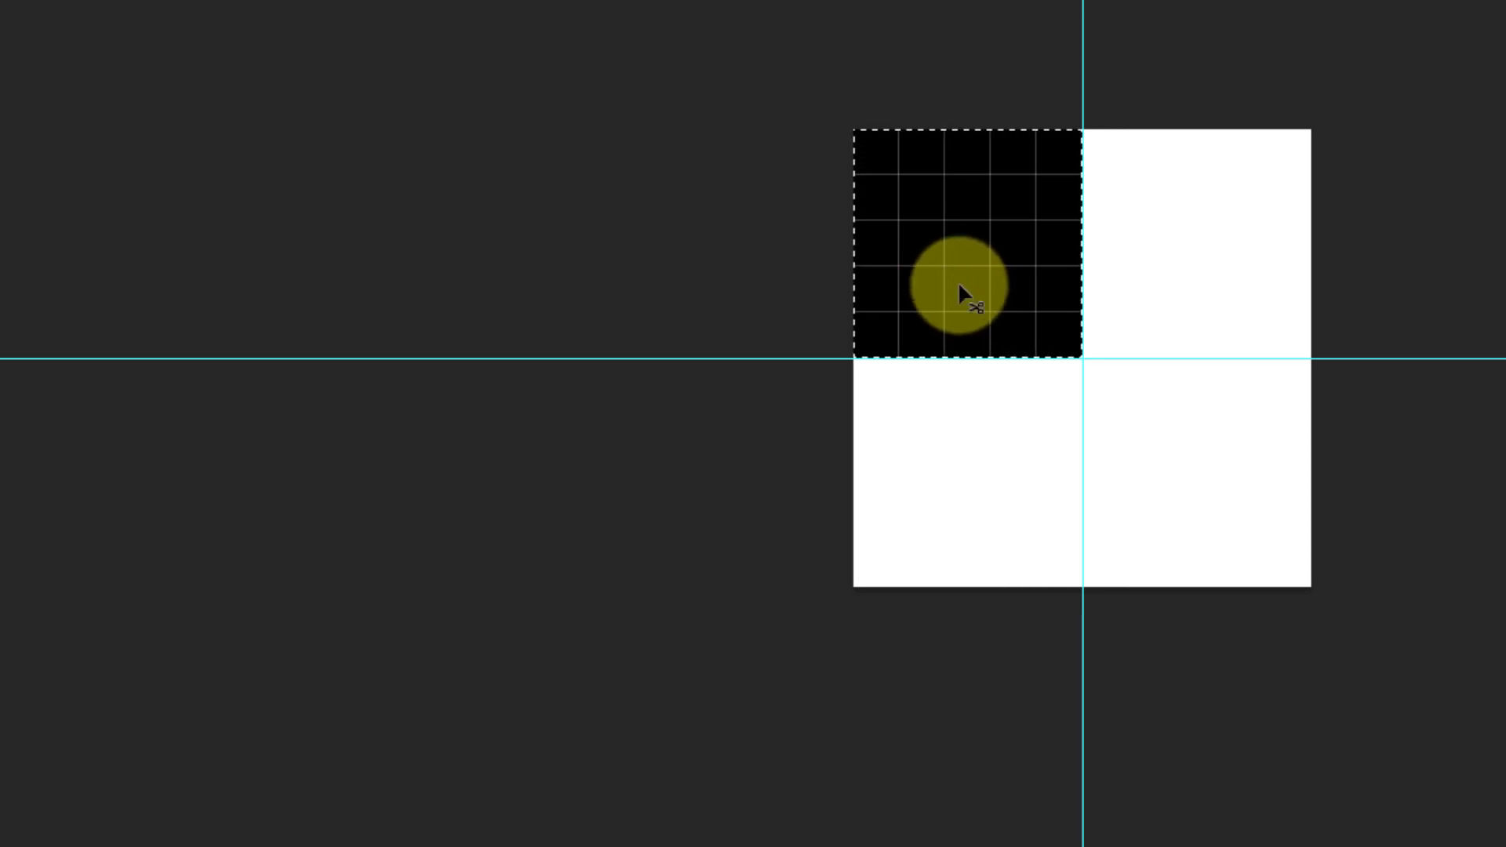
pyautogui.moveTo(959, 286); pyautogui.dragTo(1166, 501)
pyautogui.hotkey('ctrl', 'd')
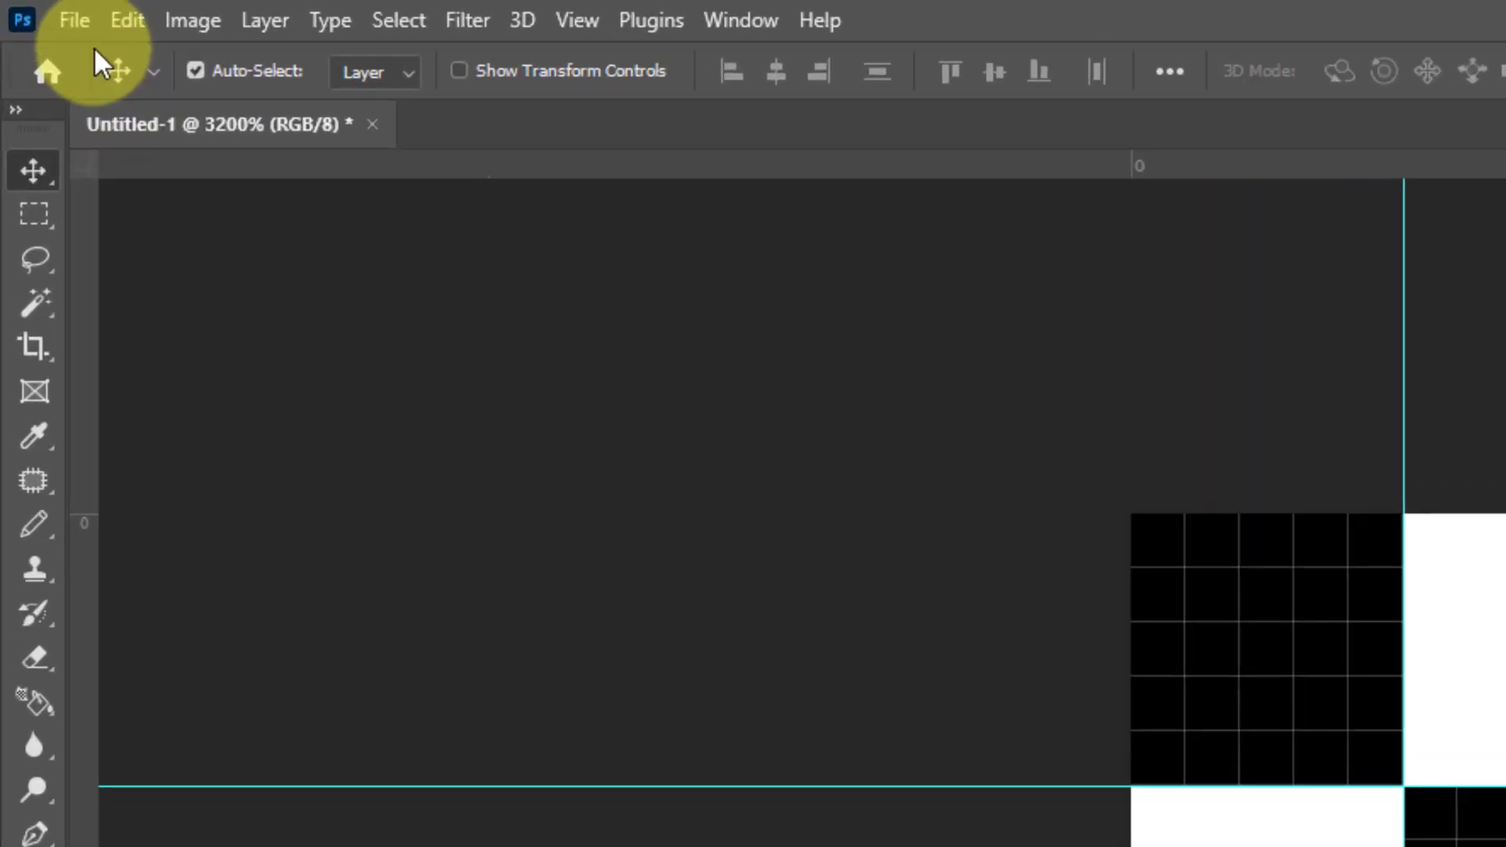
# Step: Define the checkered canvas as a pattern named "Kotak"
pyautogui.click(63, 10)
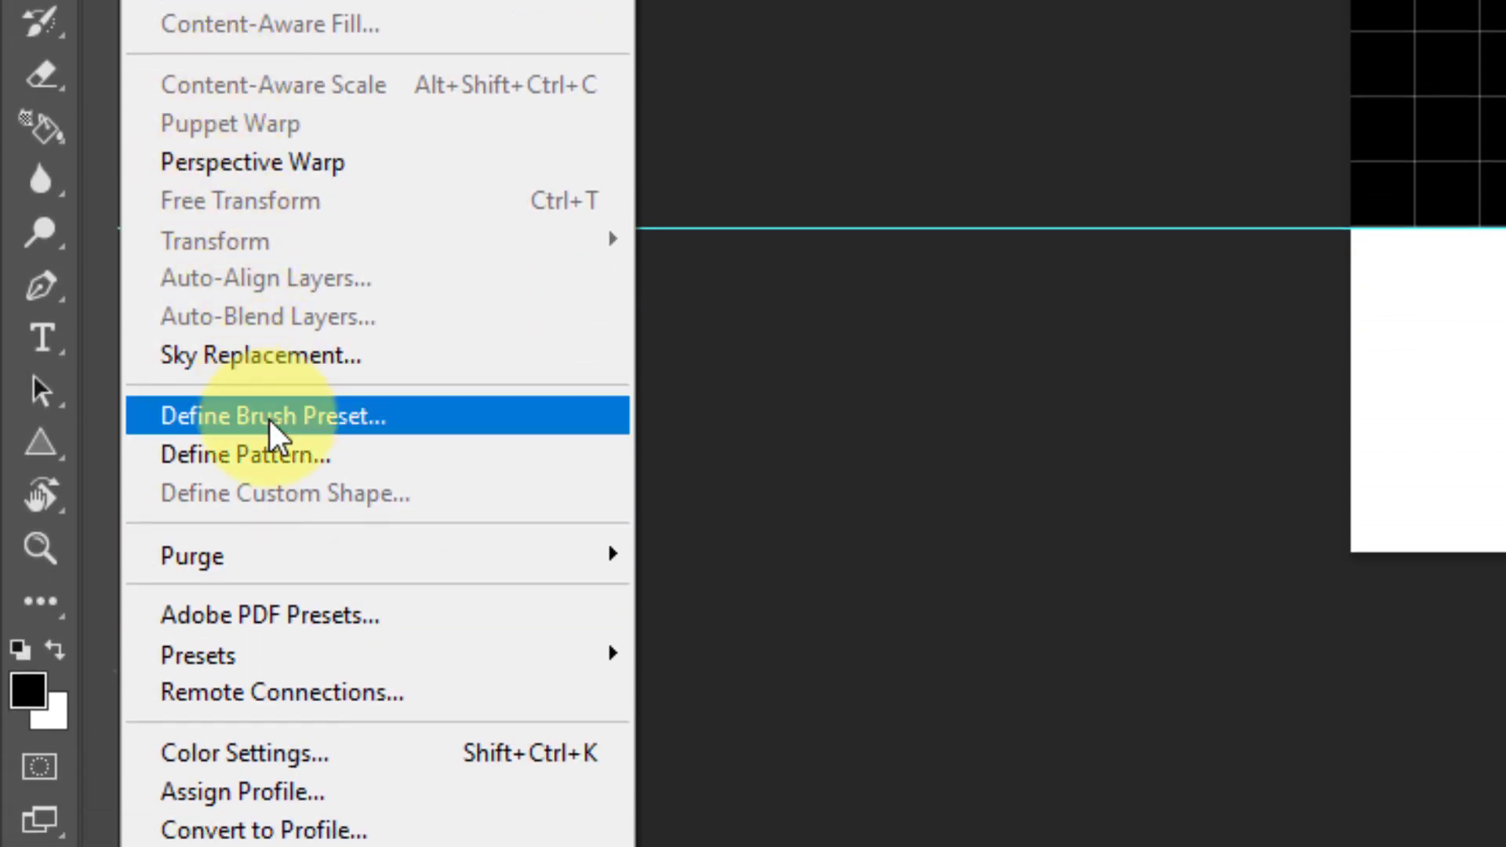
pyautogui.click(324, 469)
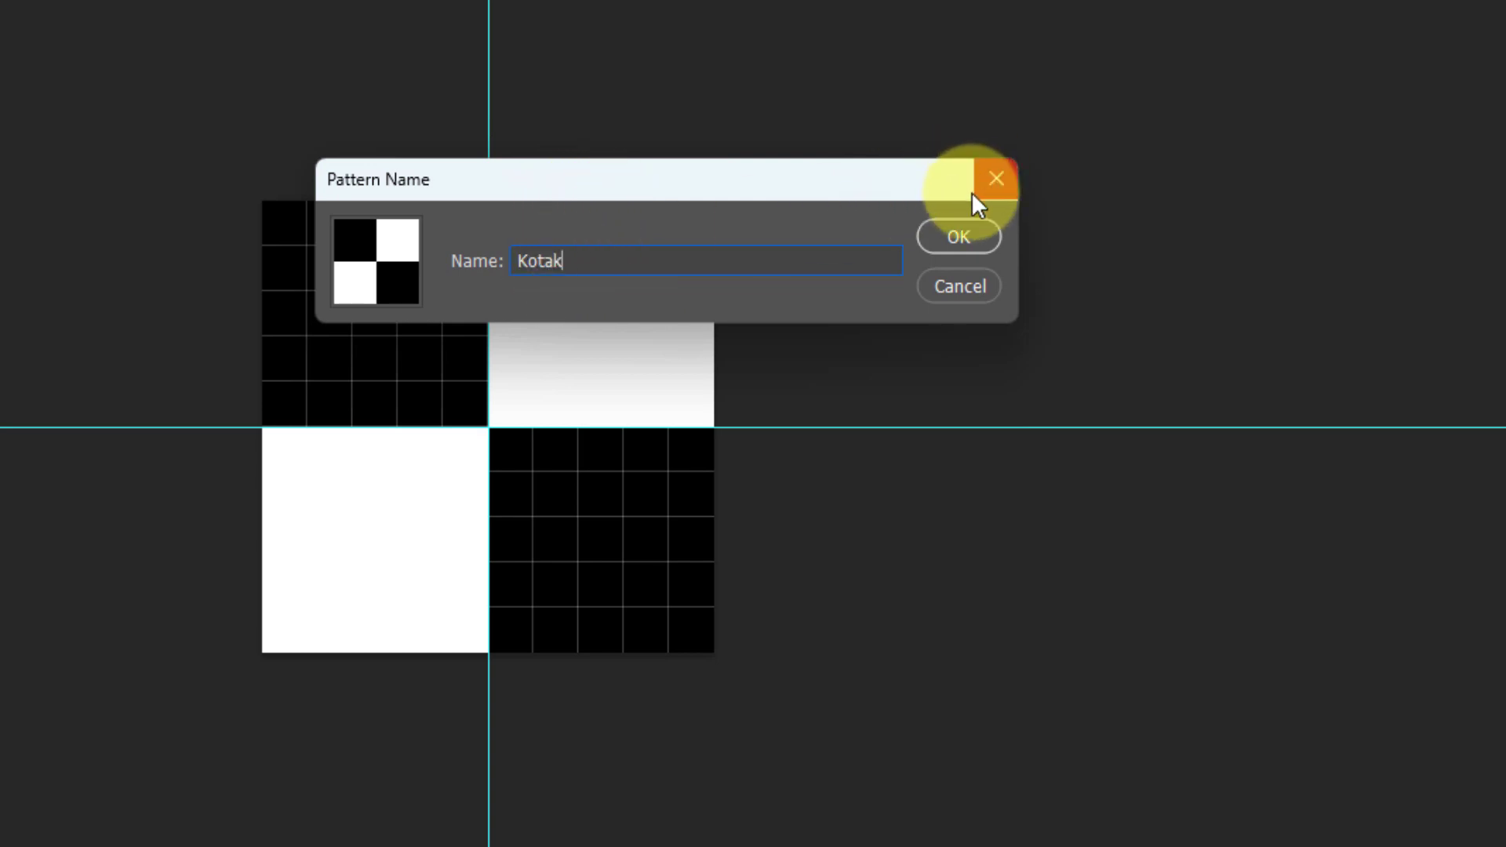
pyautogui.click(969, 235)
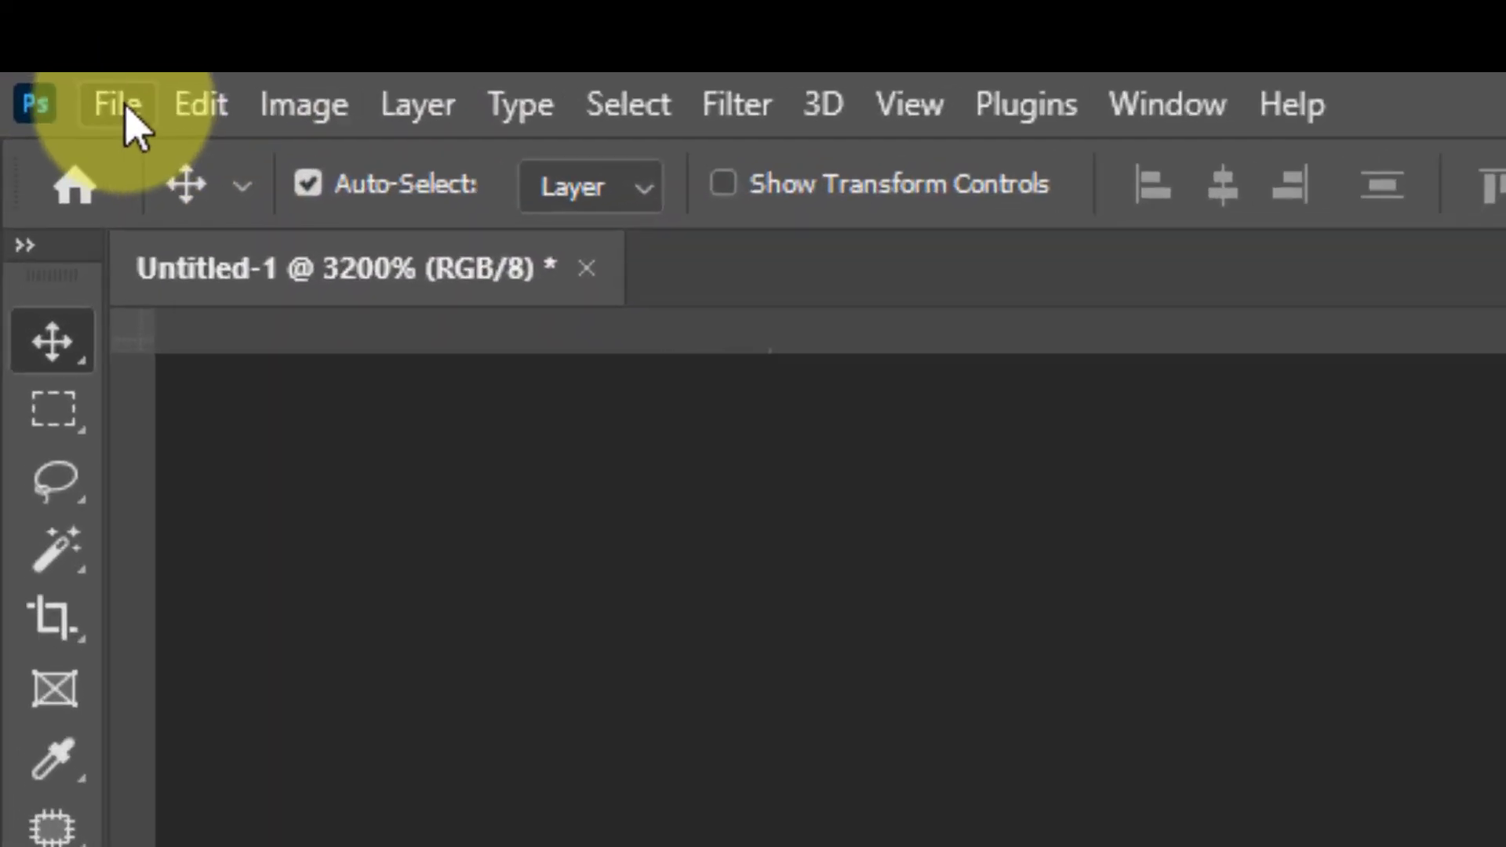
# Step: Create a new 4 x 4 centimetre RGB document at 300 pixels/inch with a white background
pyautogui.click(153, 128)
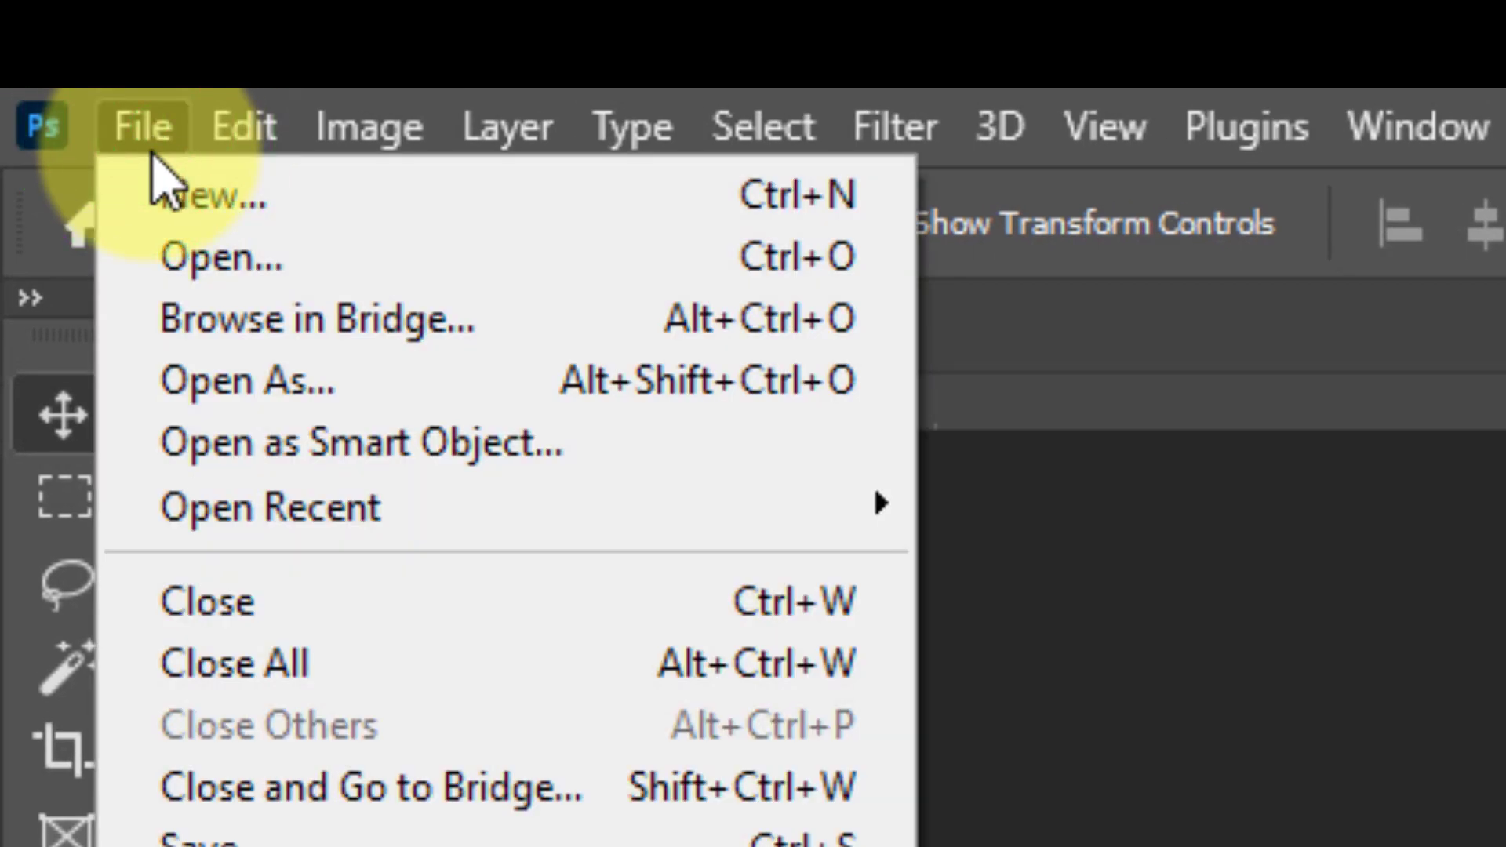
pyautogui.click(498, 219)
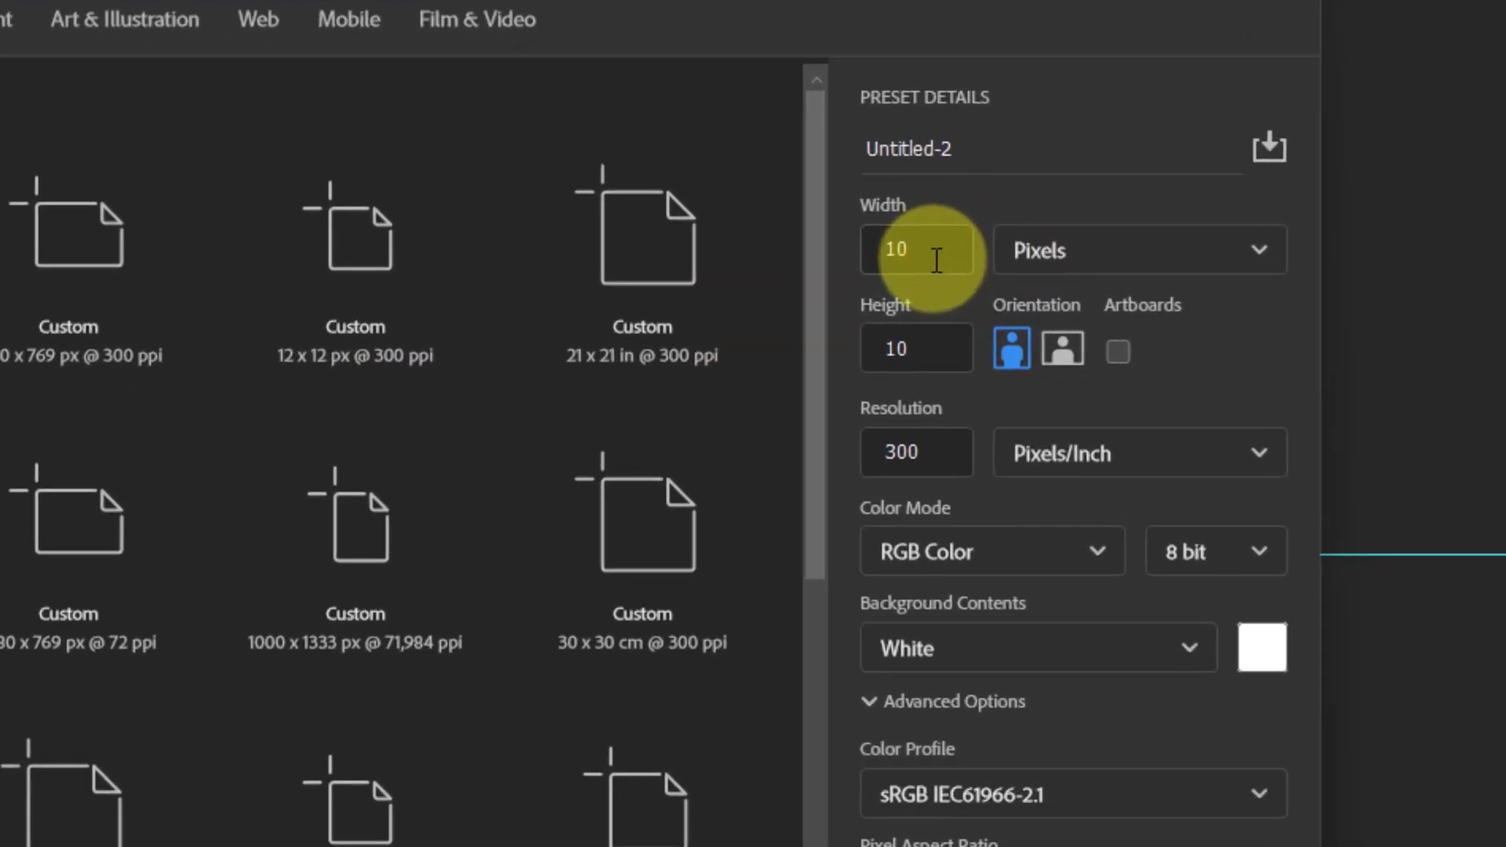
pyautogui.click(954, 259)
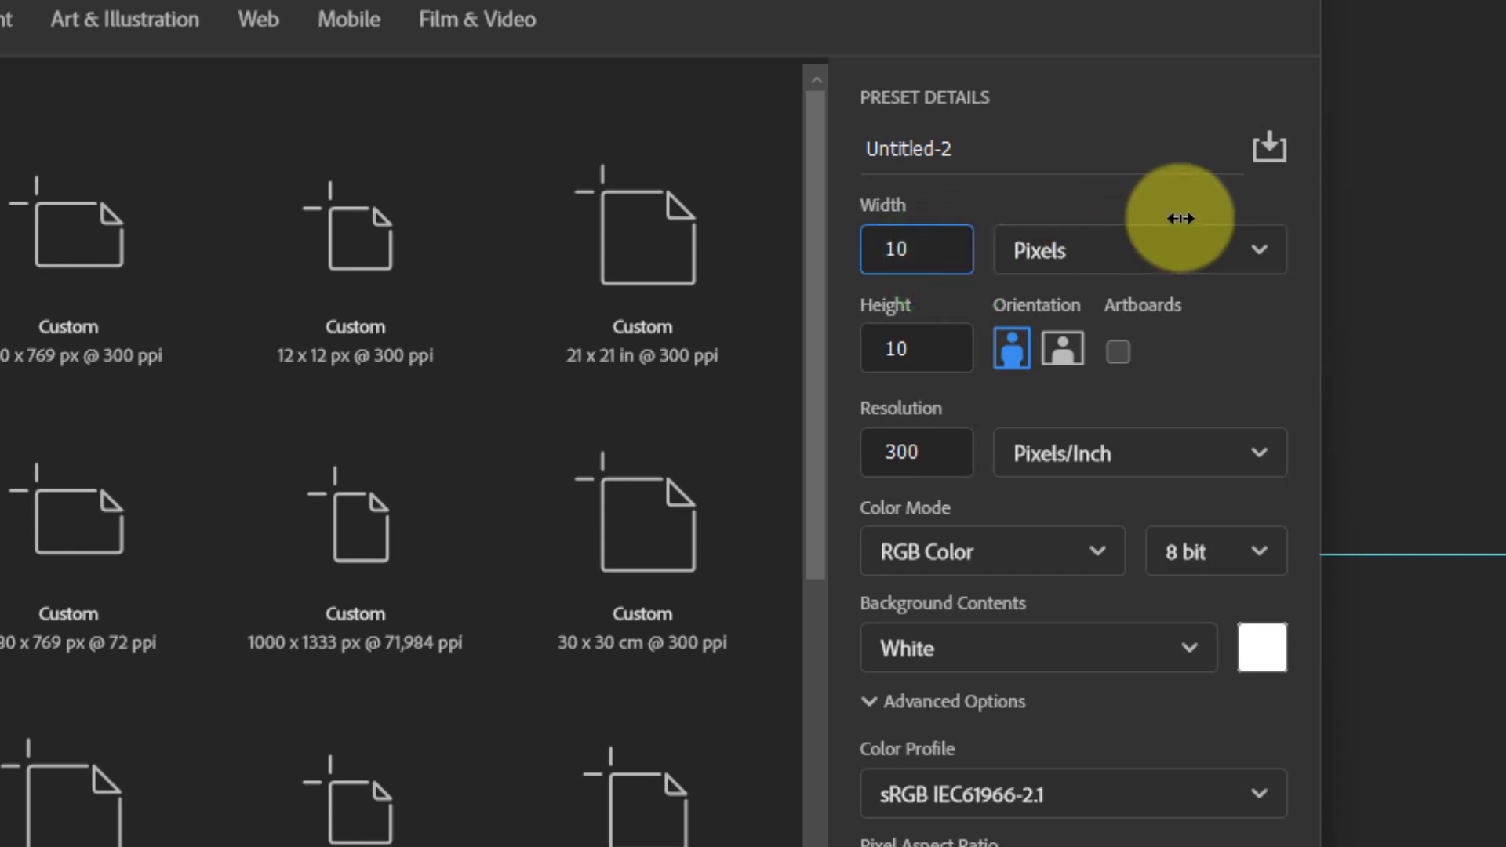
pyautogui.click(1239, 263)
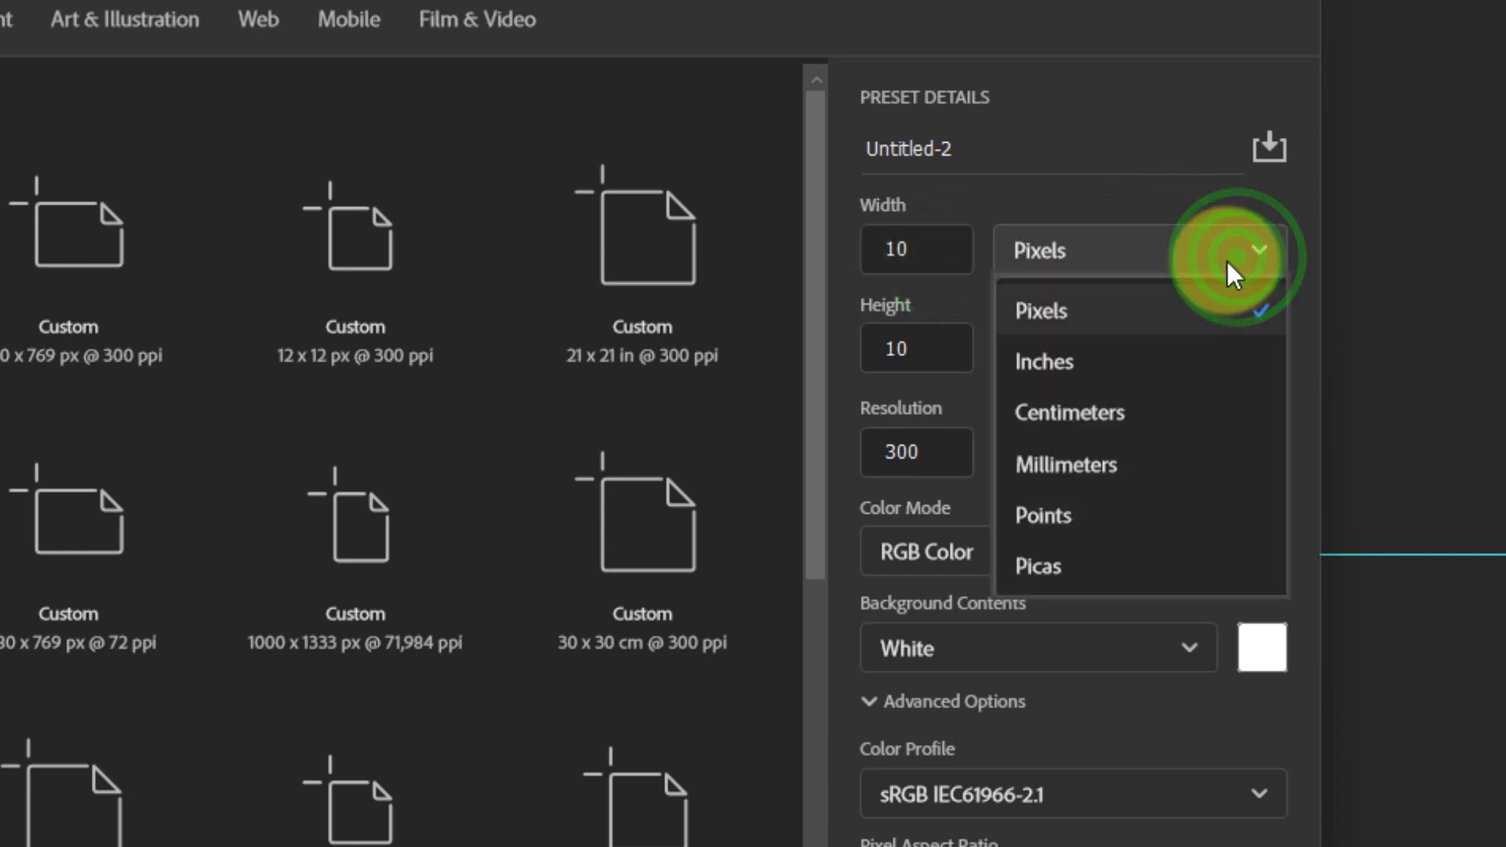
pyautogui.click(1108, 413)
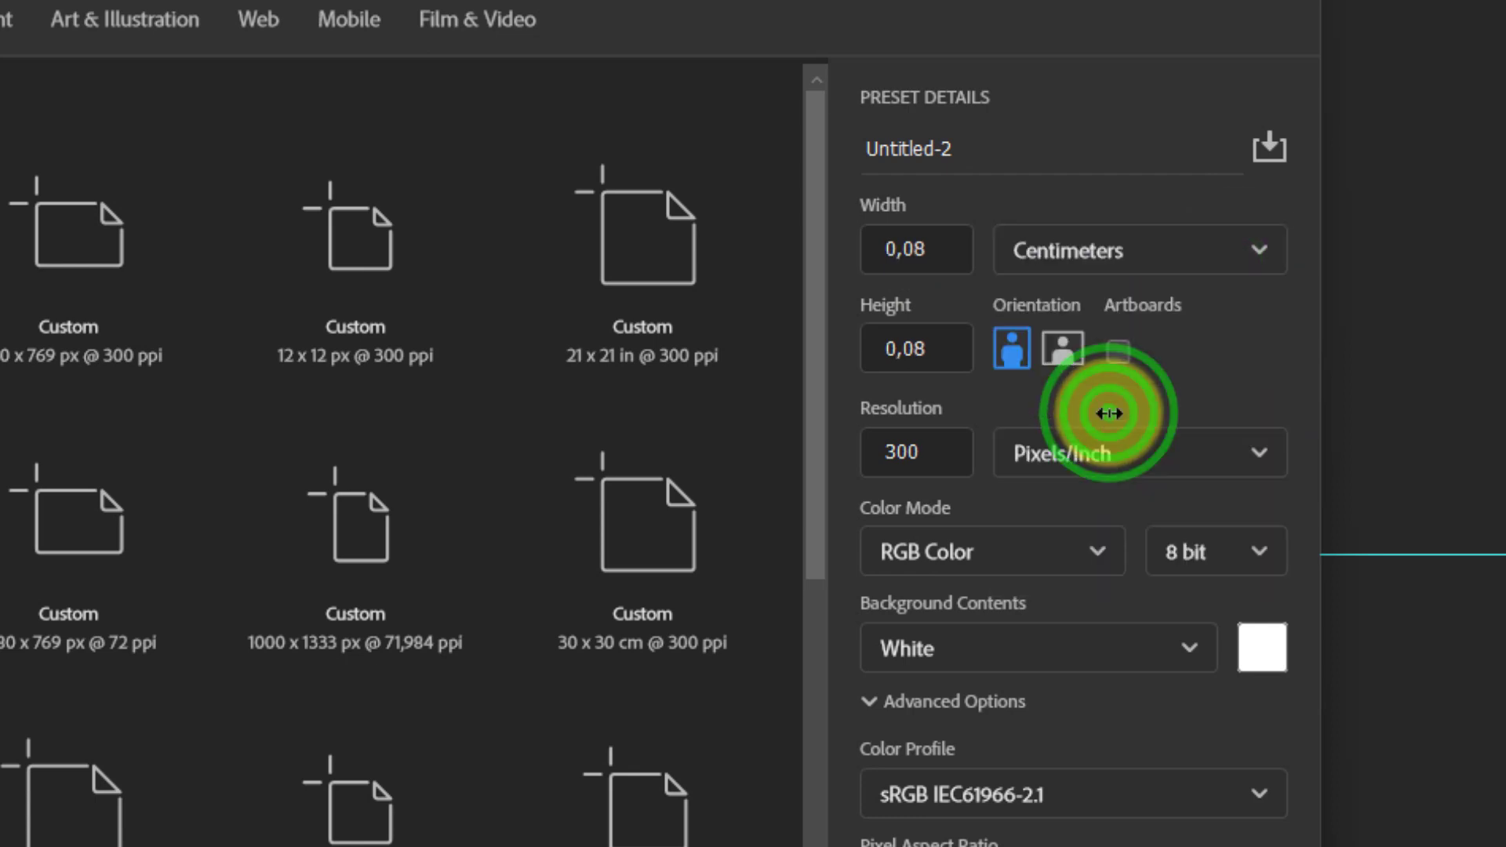
pyautogui.doubleClick(953, 249)
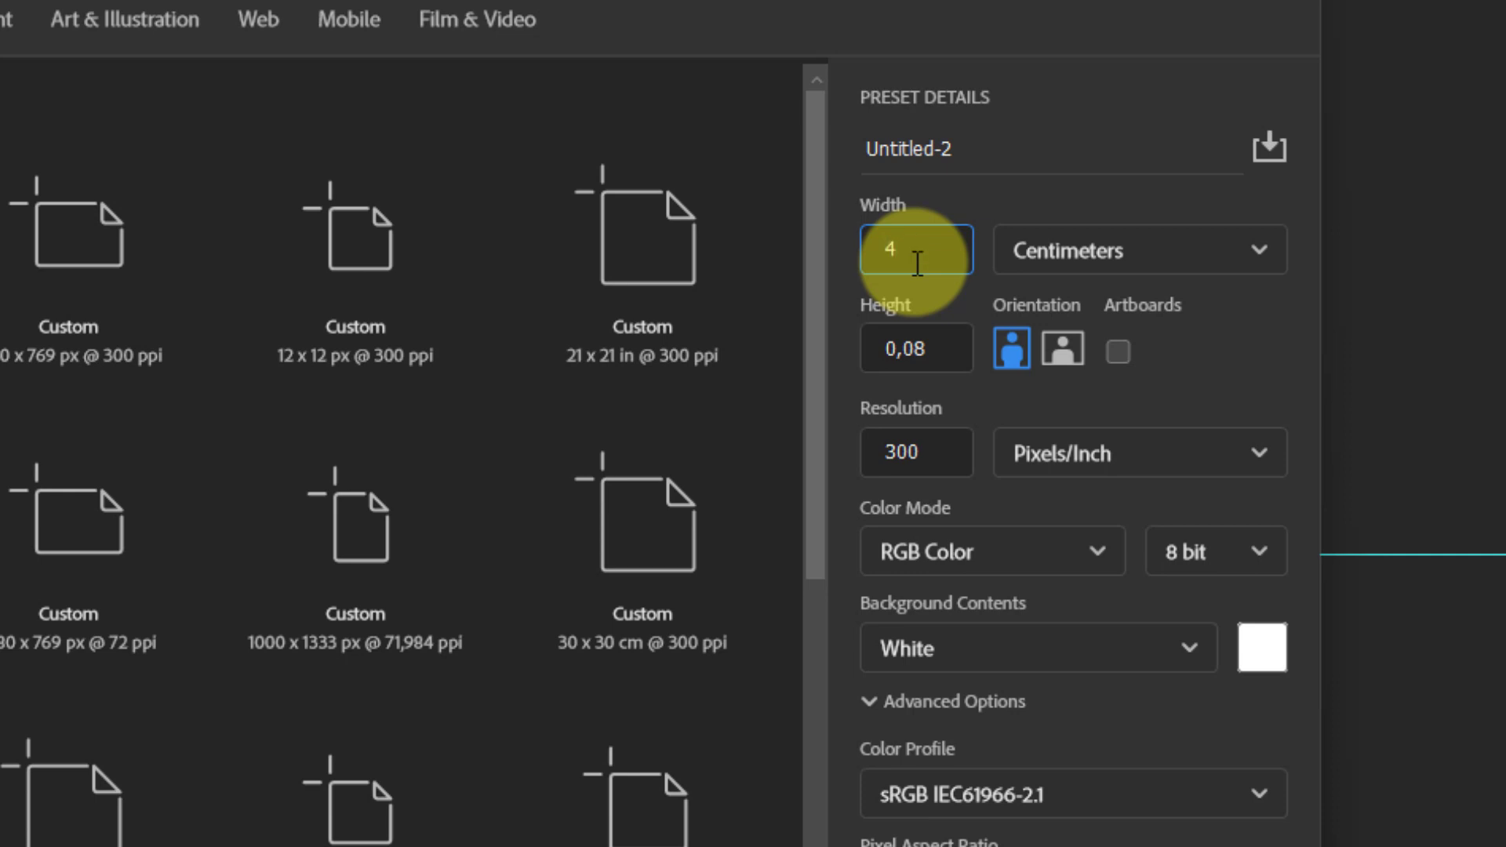
pyautogui.doubleClick(949, 352)
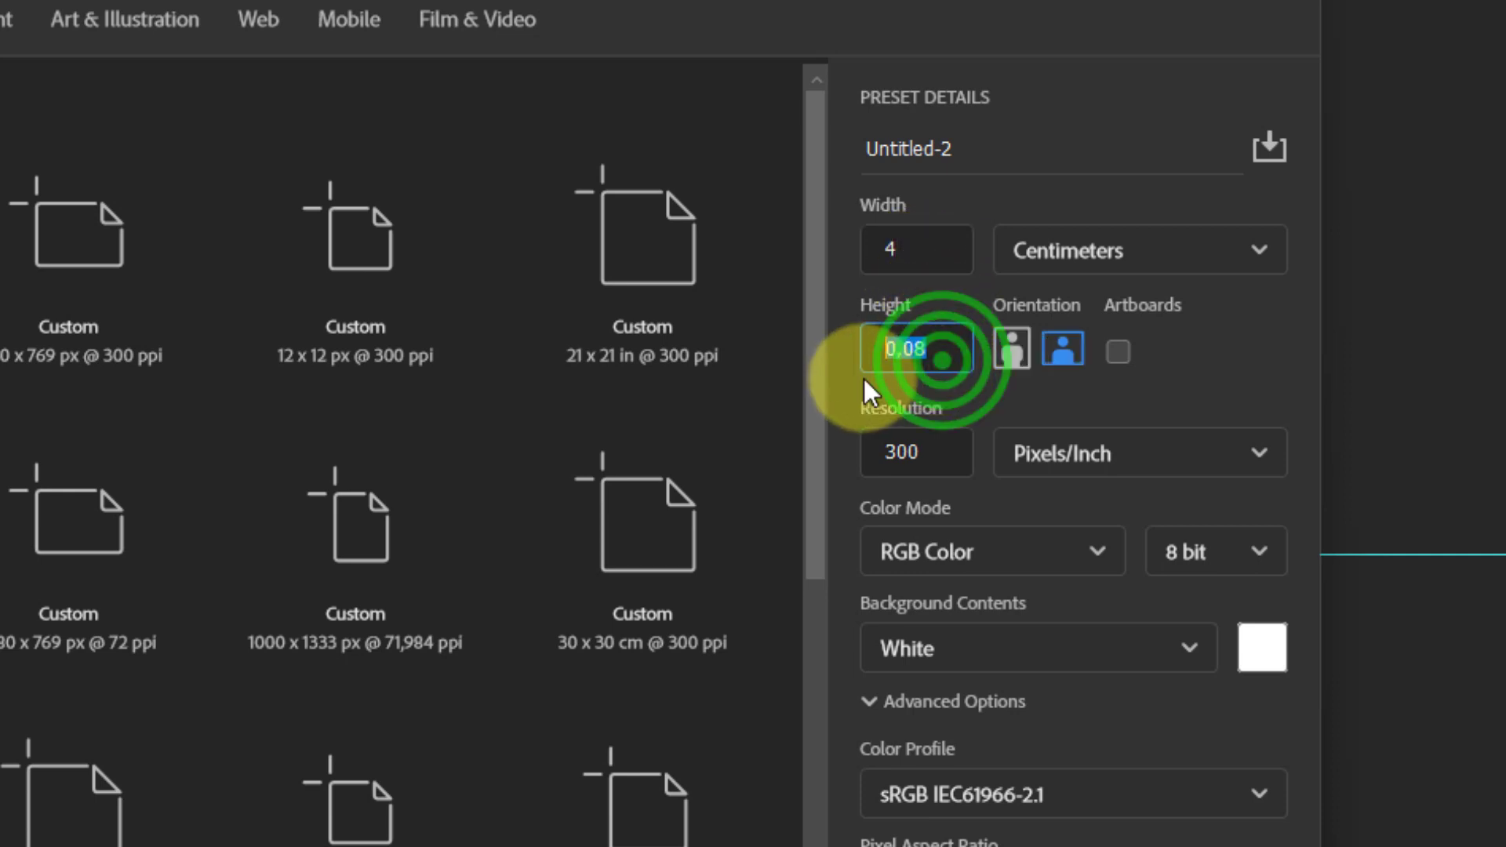
pyautogui.write('4')
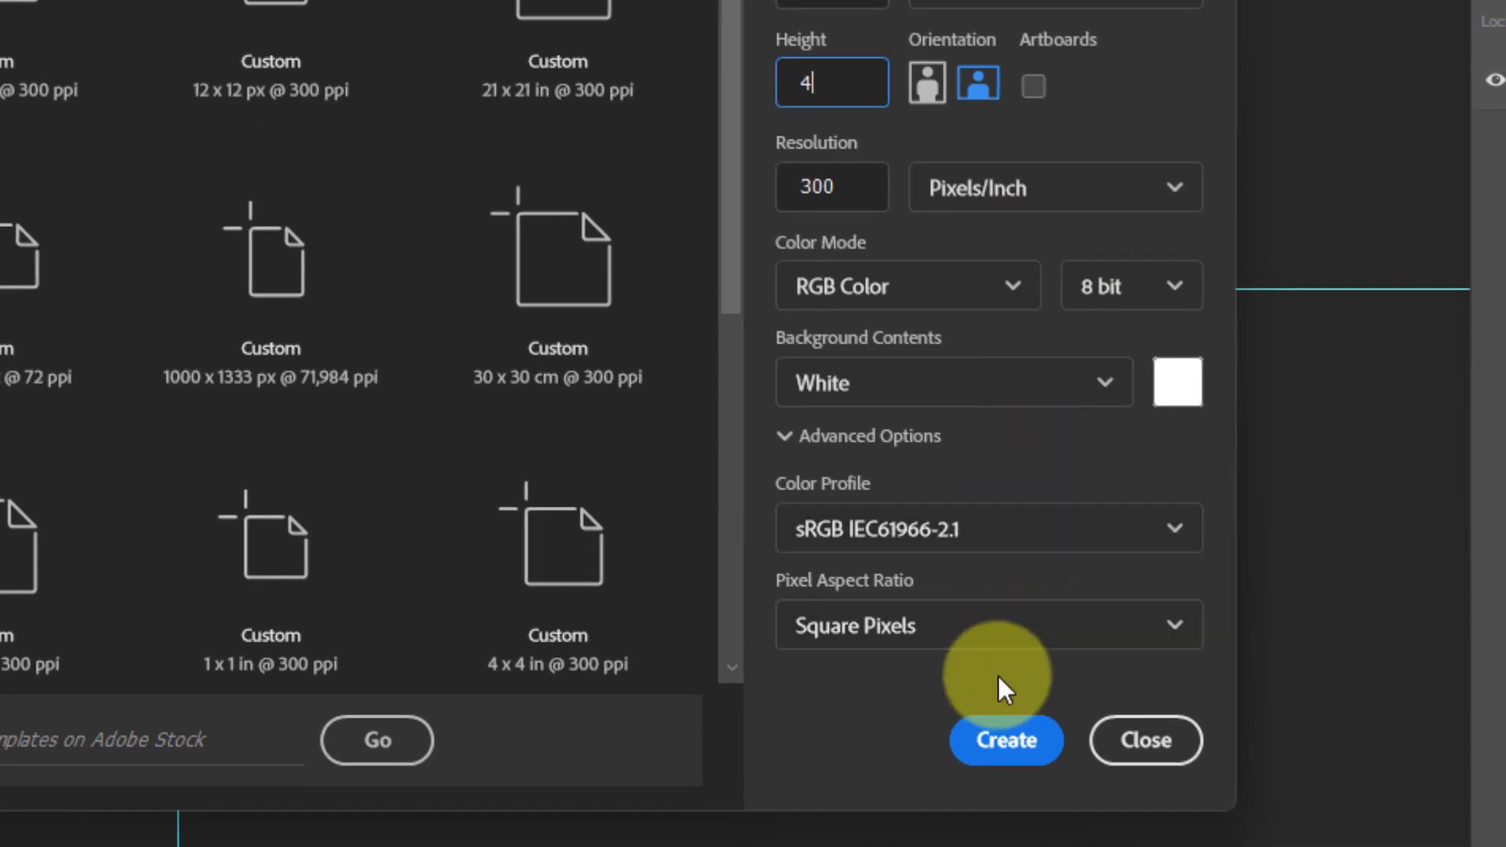
pyautogui.click(1003, 740)
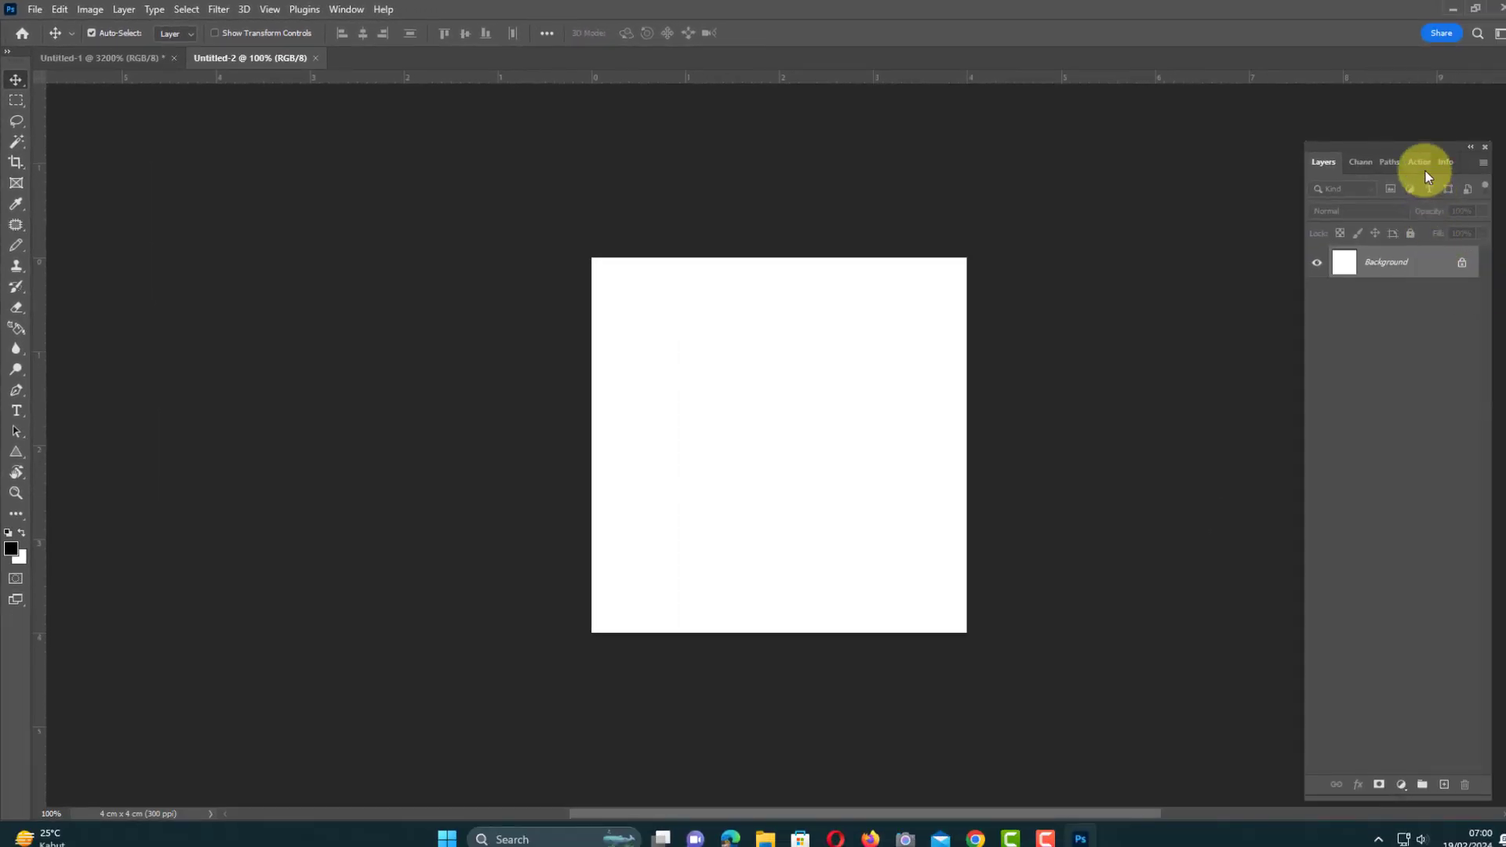
# Step: Move the floating Layers panel next to the canvas and shorten its height
pyautogui.moveTo(1426, 153); pyautogui.dragTo(1136, 143)
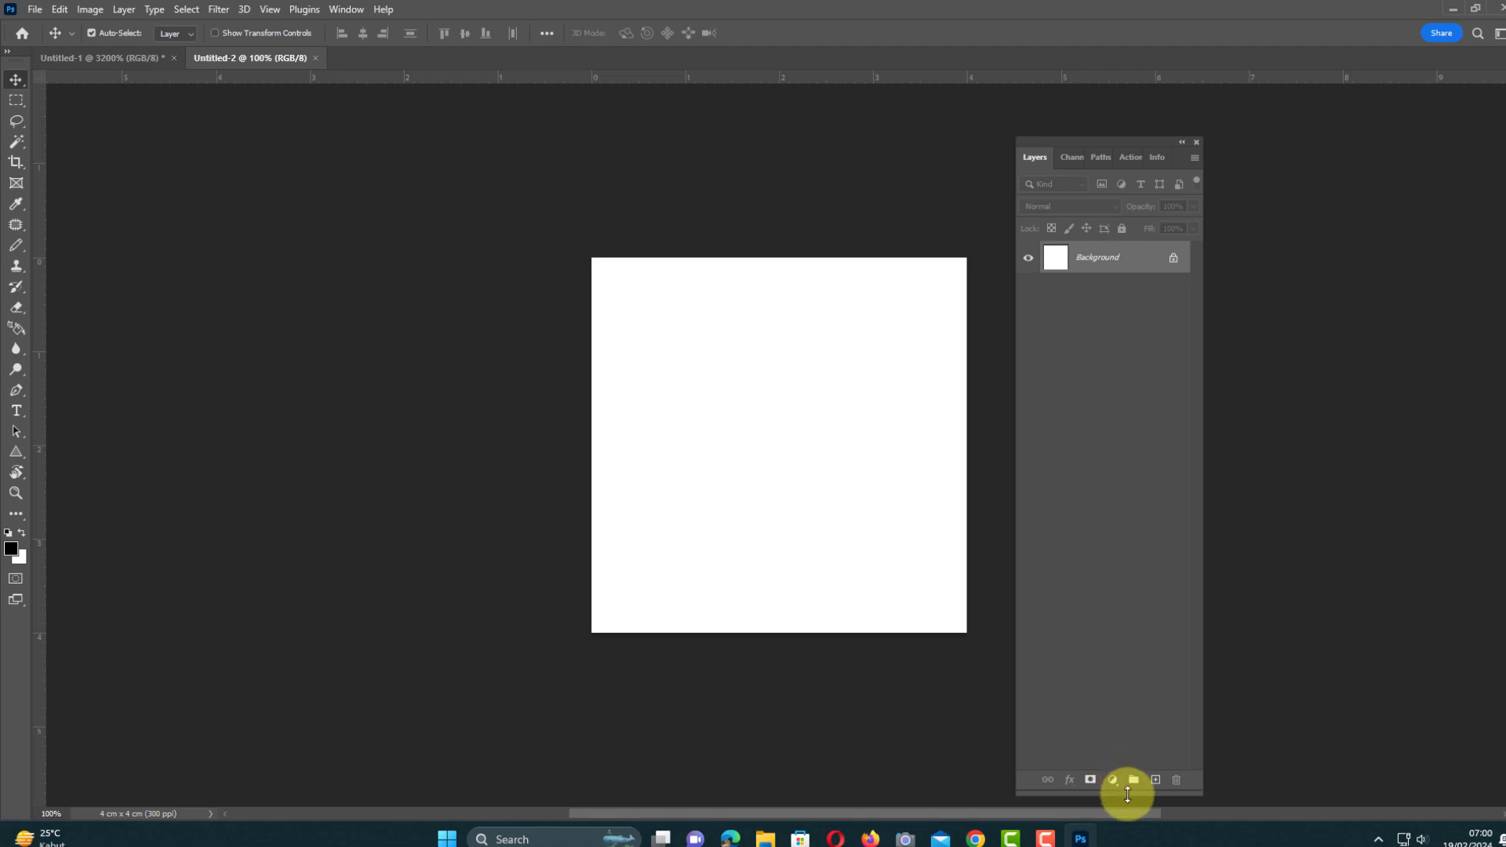
pyautogui.moveTo(1129, 792); pyautogui.dragTo(1109, 616)
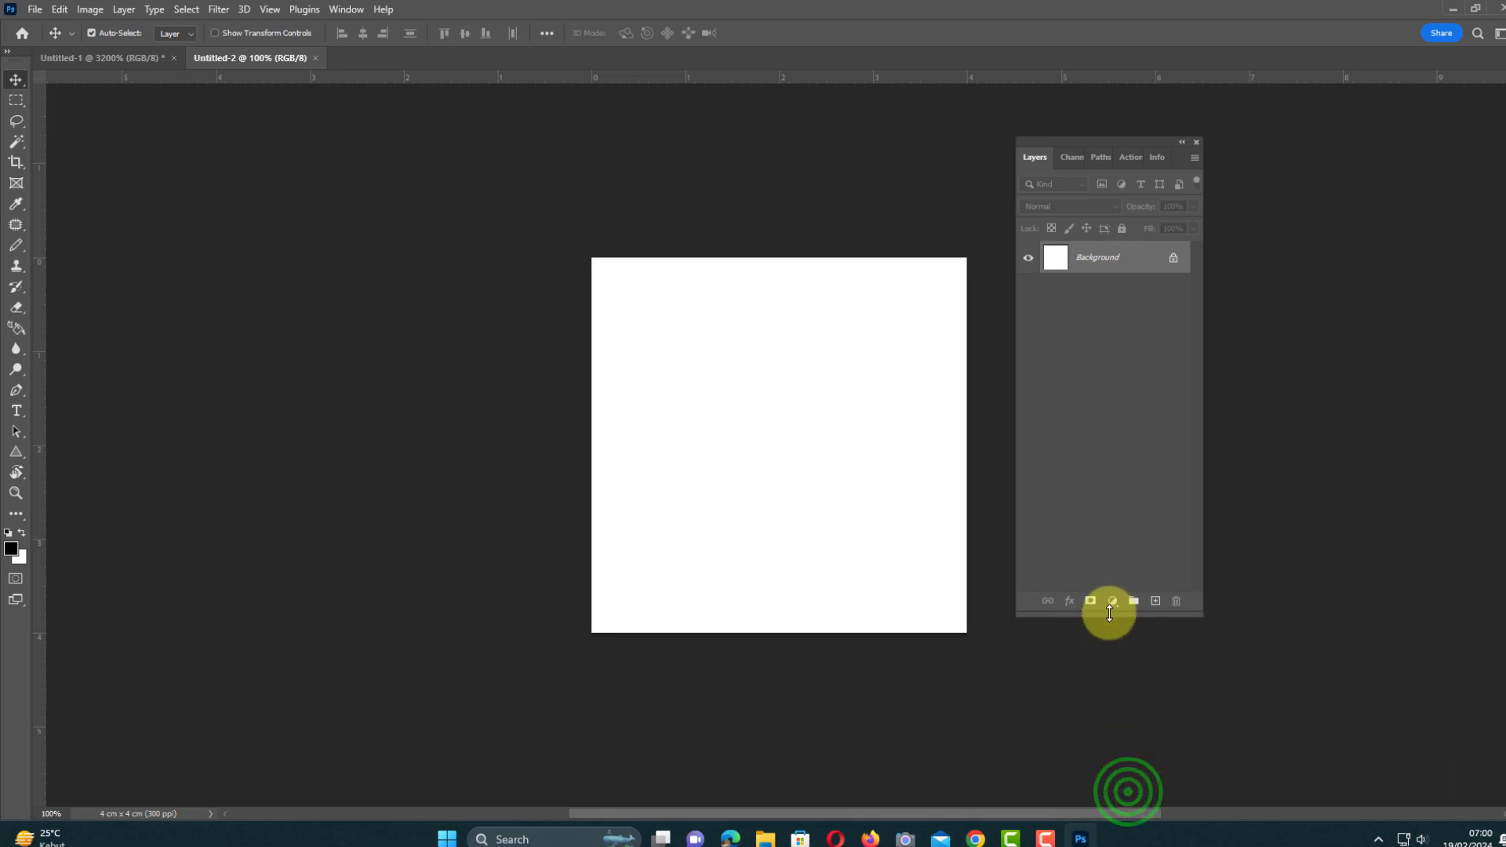
pyautogui.moveTo(1161, 148); pyautogui.dragTo(1175, 204)
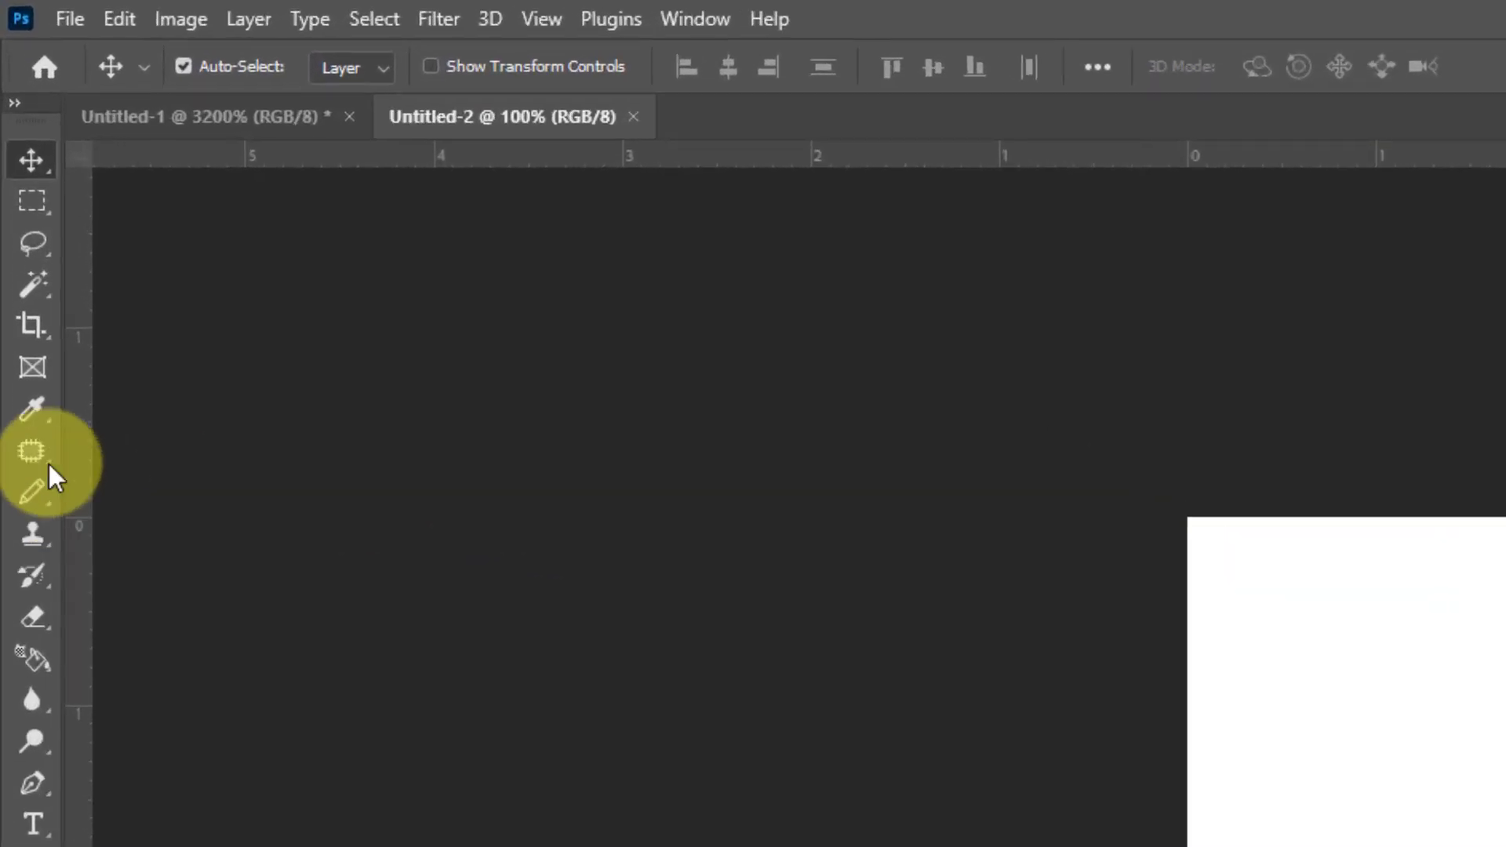
# Step: Select a narrow full-height vertical strip along the canvas's left edge with the Rectangular Marquee tool and fill it with black
pyautogui.click(32, 201)
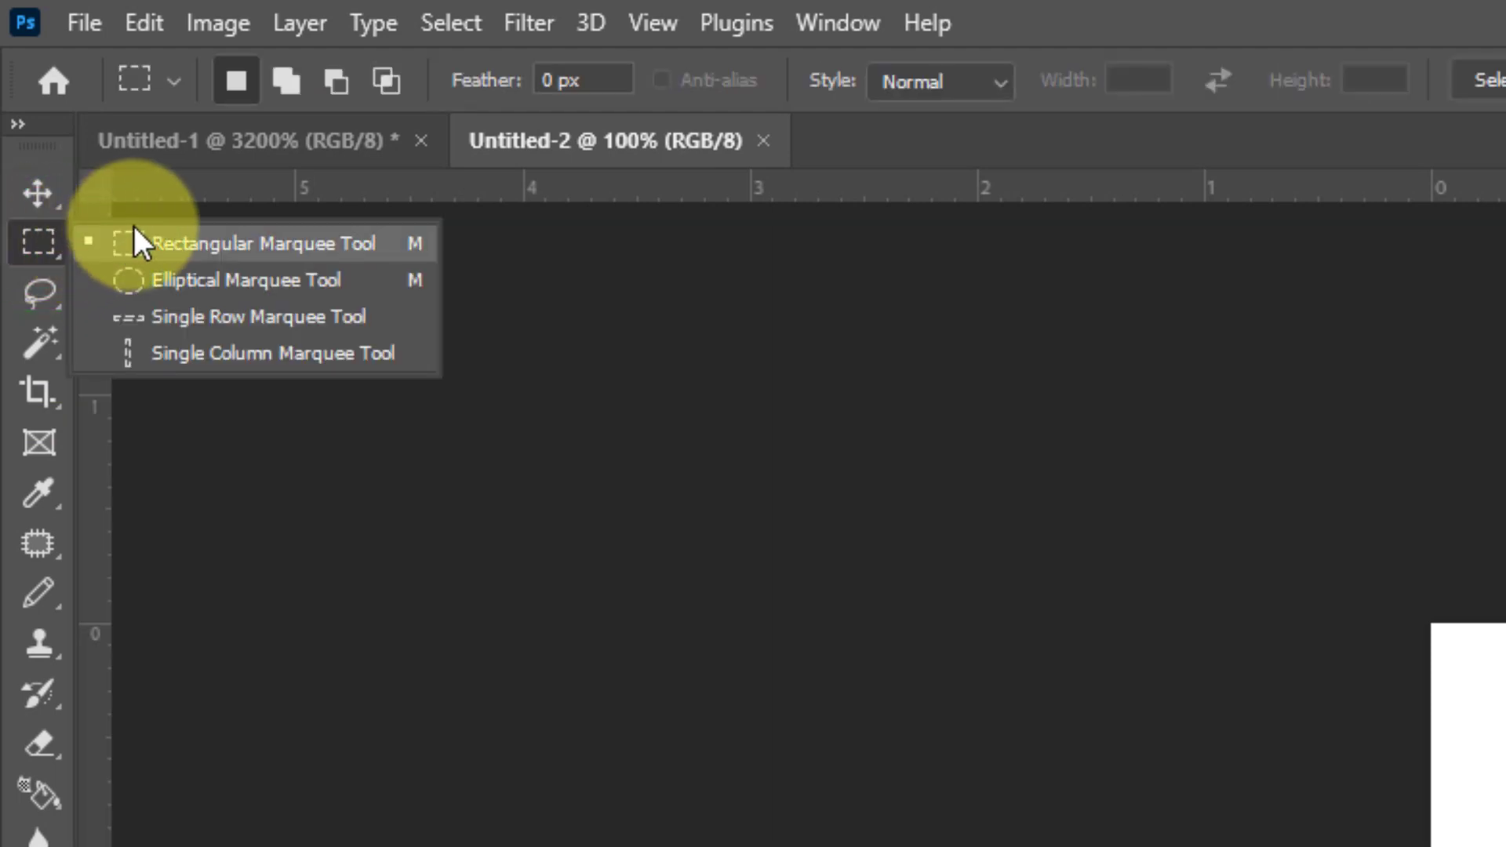
pyautogui.click(149, 239)
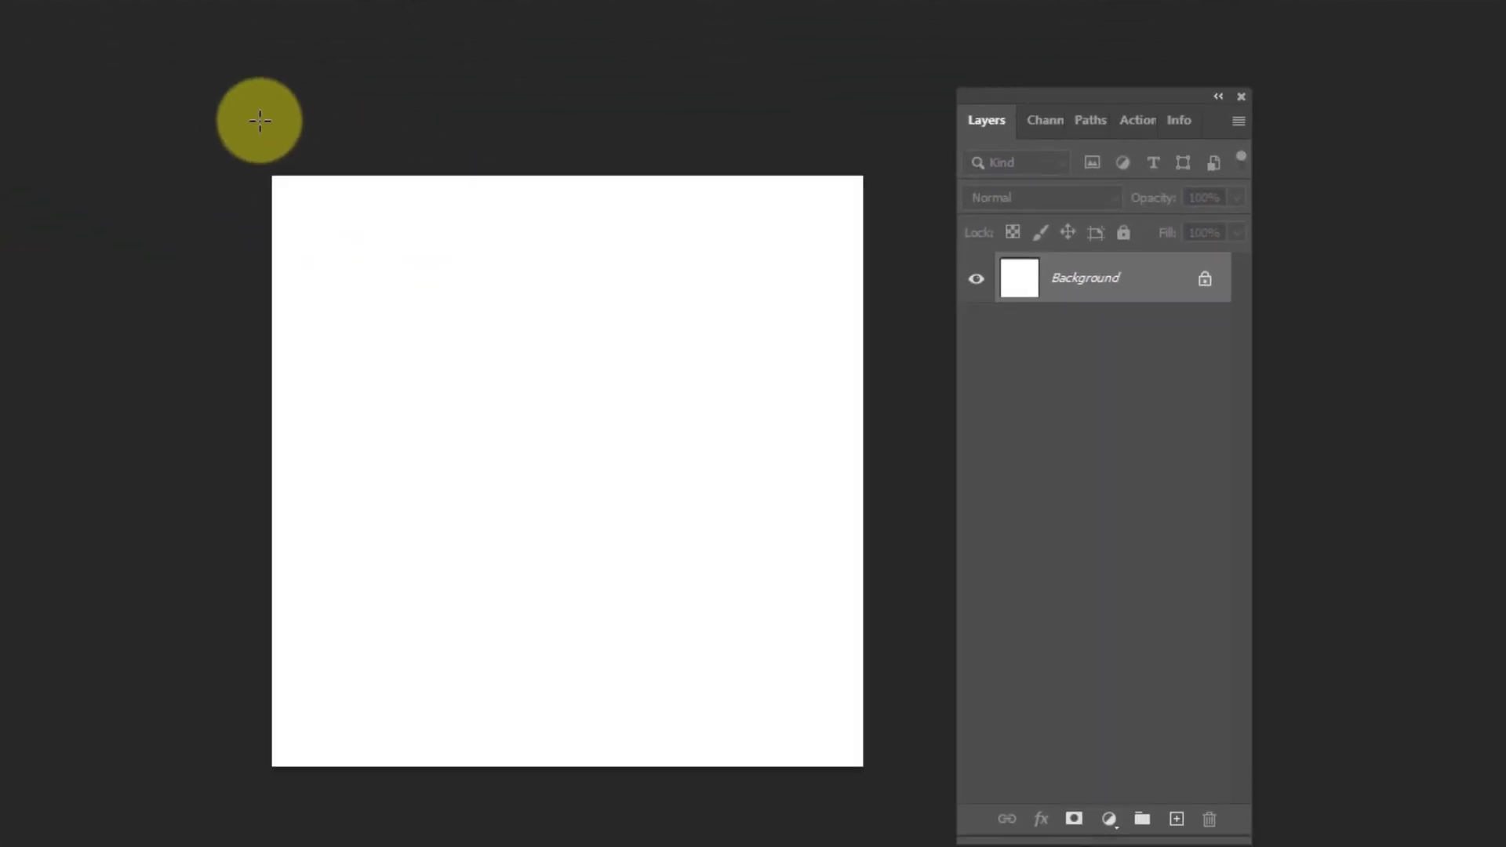
pyautogui.moveTo(258, 131); pyautogui.dragTo(303, 803)
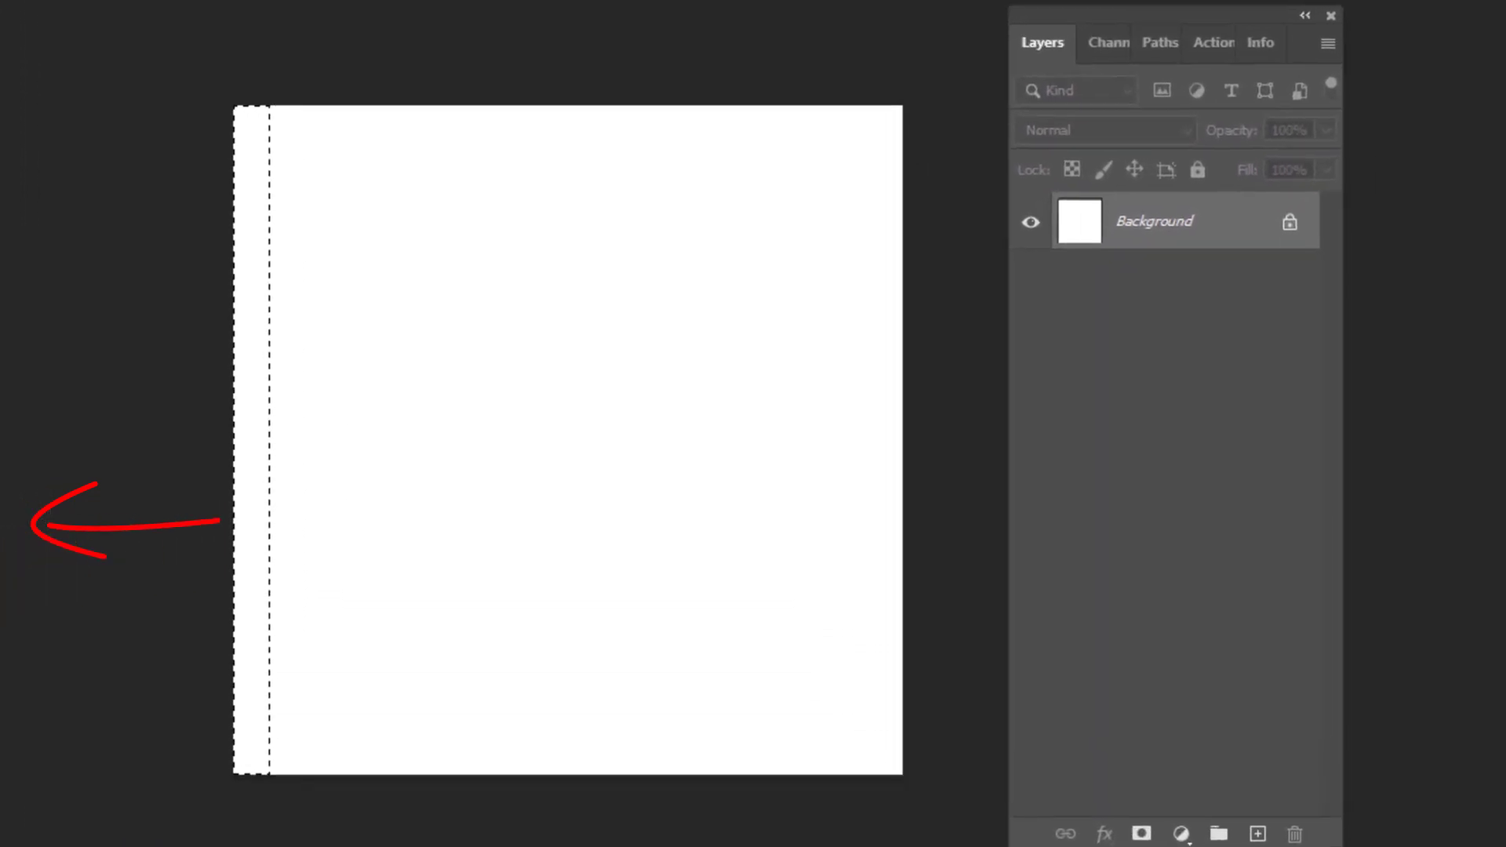
pyautogui.hotkey('alt', 'BackSpace')
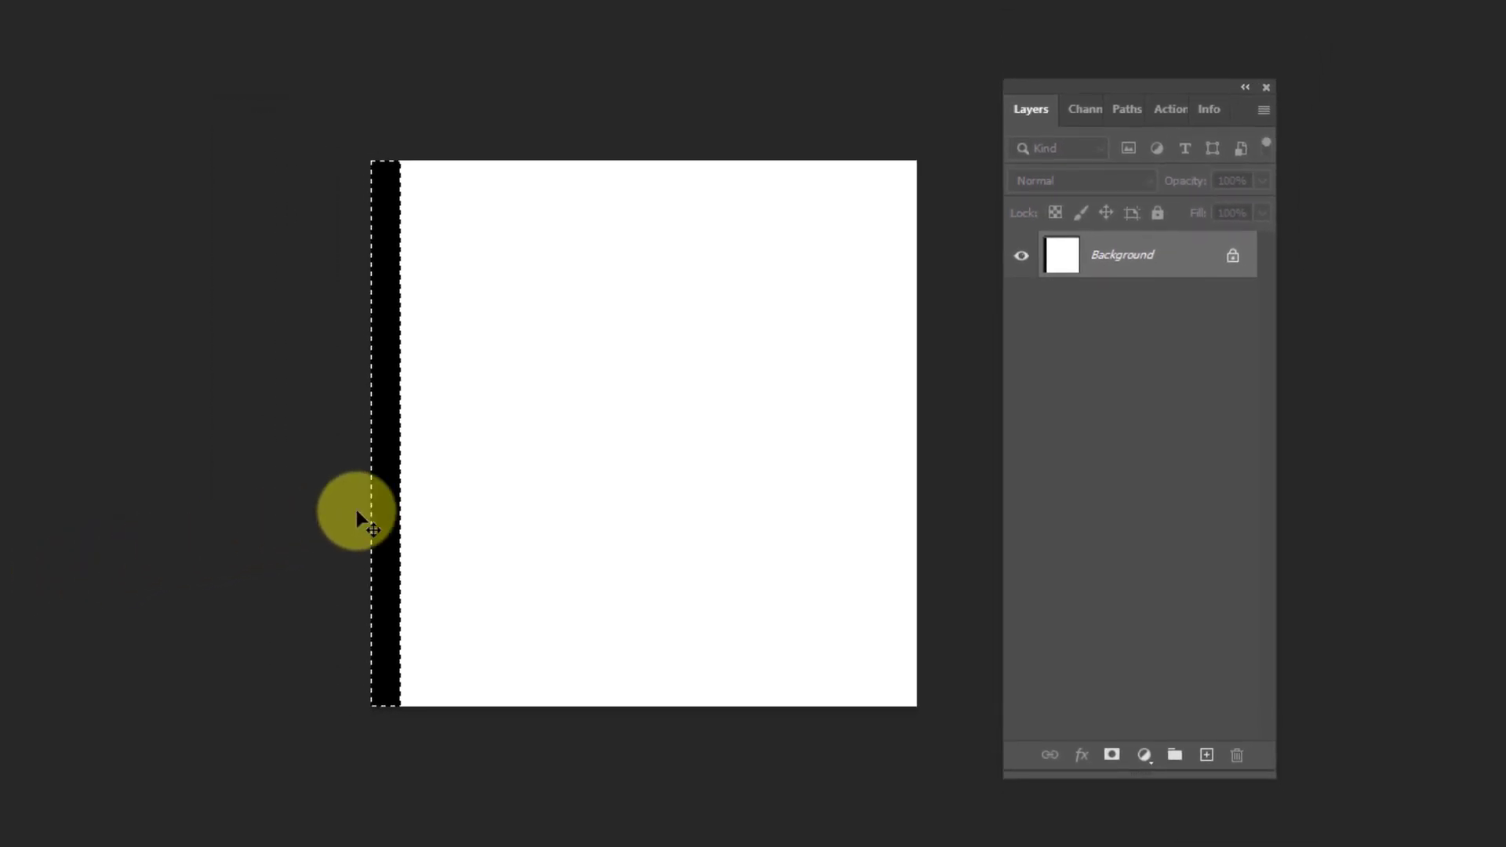
# Step: Duplicate the black vertical strip to the right, leaving a white gap about as wide as the strip
pyautogui.press('alt')
pyautogui.moveTo(383, 511); pyautogui.dragTo(405, 521)
pyautogui.moveTo(442, 531); pyautogui.dragTo(440, 525)
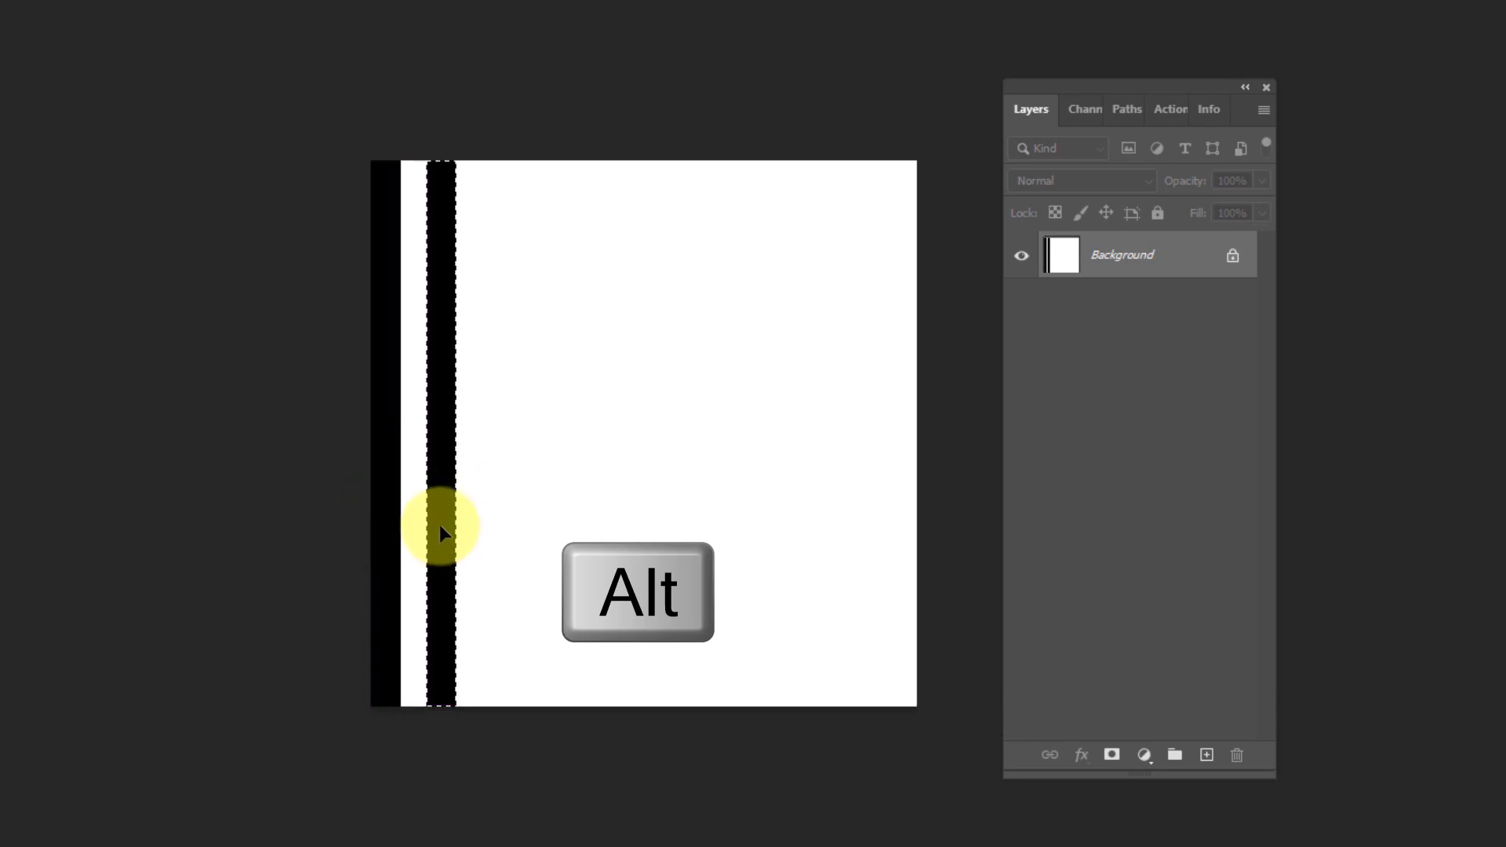
# Step: Widen the second black stripe to the right to about three times its width, keeping its full canvas height
pyautogui.hotkey('ctrl', 't')
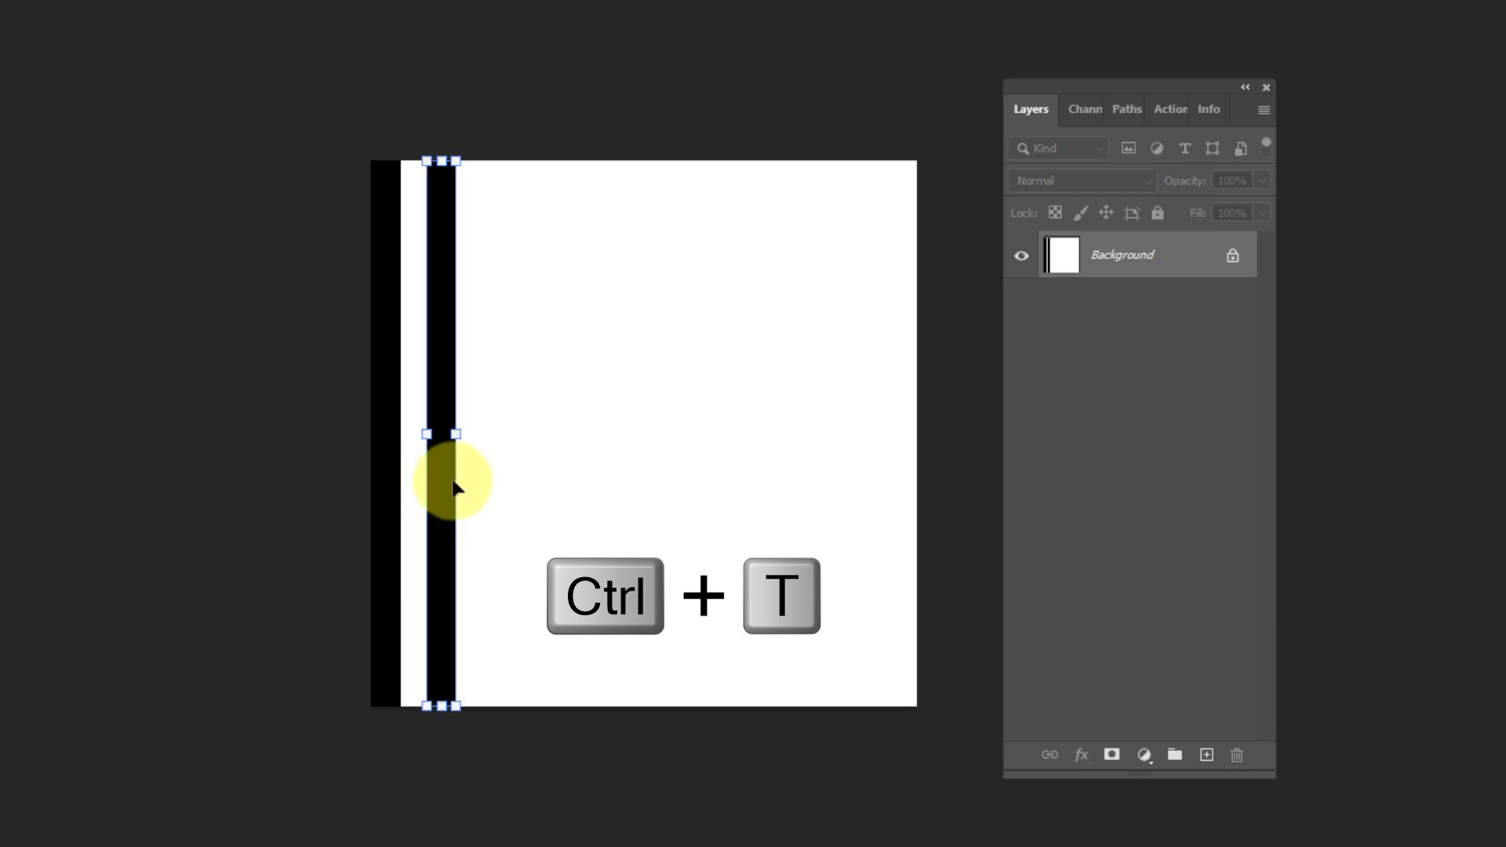
pyautogui.moveTo(458, 440); pyautogui.dragTo(520, 464)
pyautogui.press('shift')
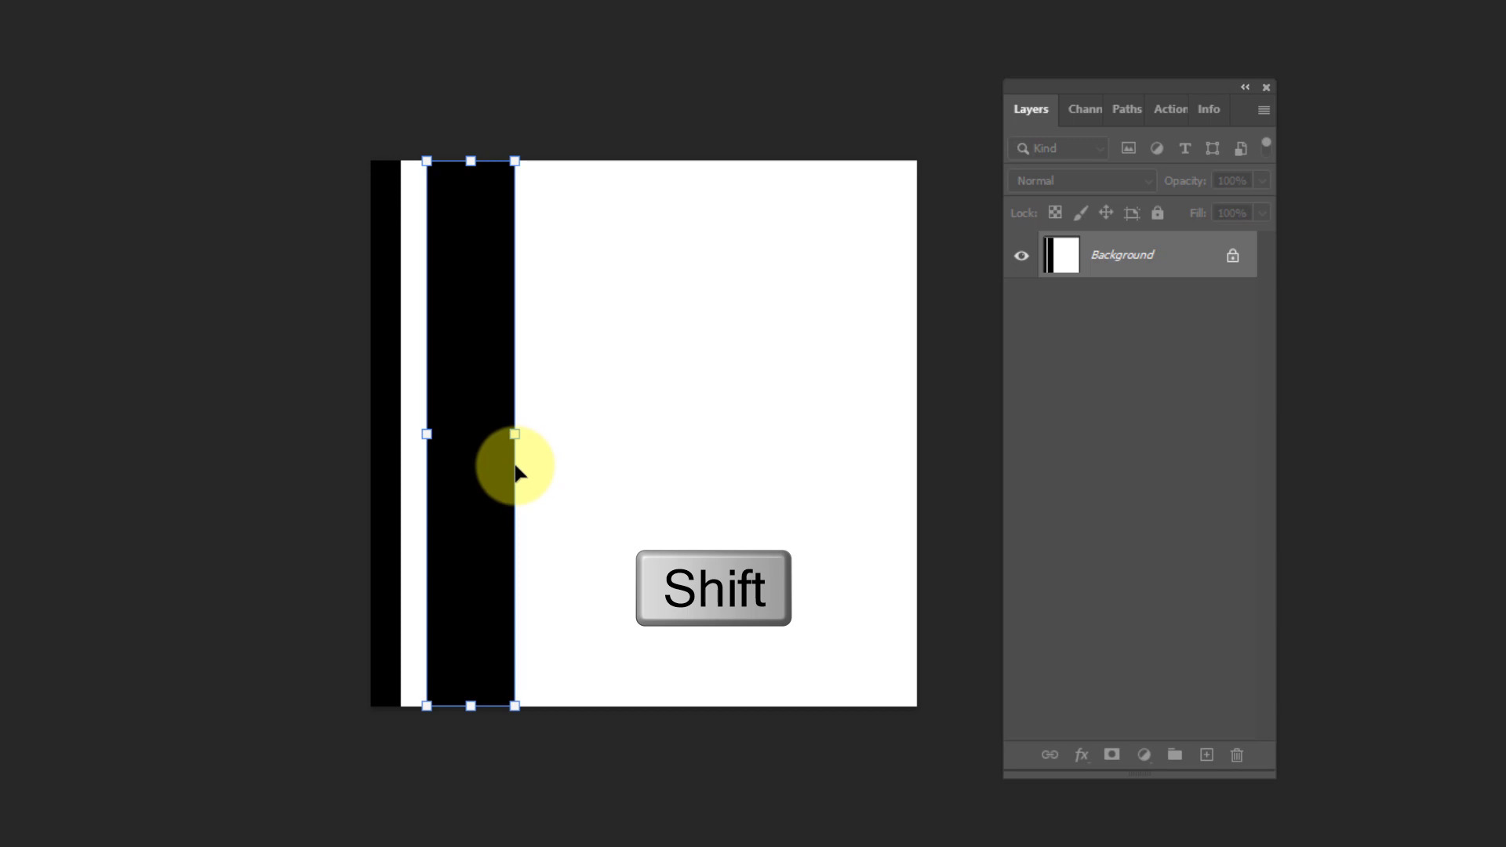
pyautogui.press('Return')
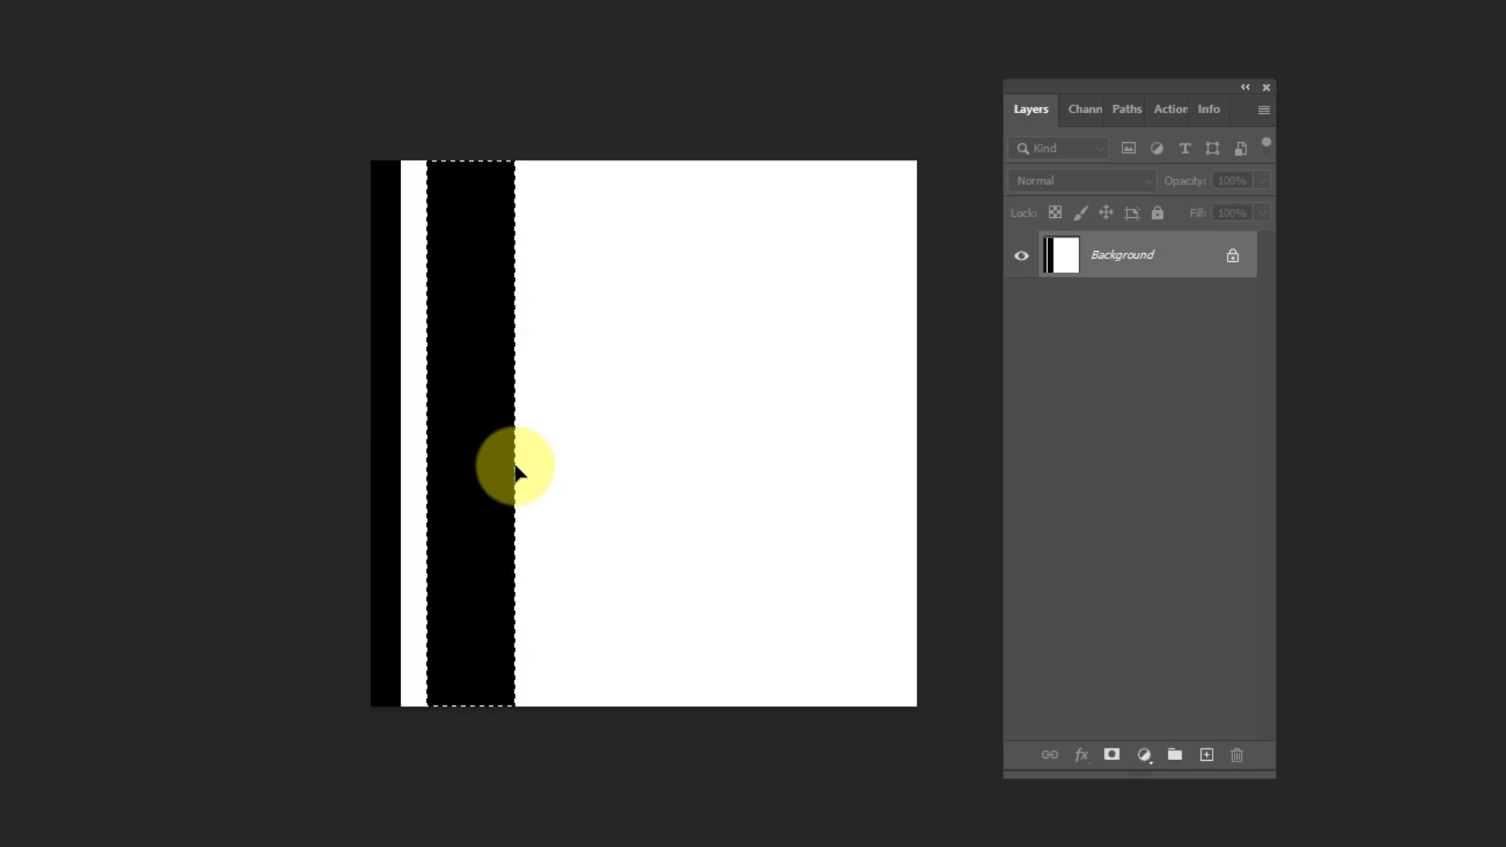
# Step: Select only the leftmost black stripe with the Magic Wand set to Contiguous, duplicate it just past the wide stripe with a matching gap, and deselect
pyautogui.press('w')
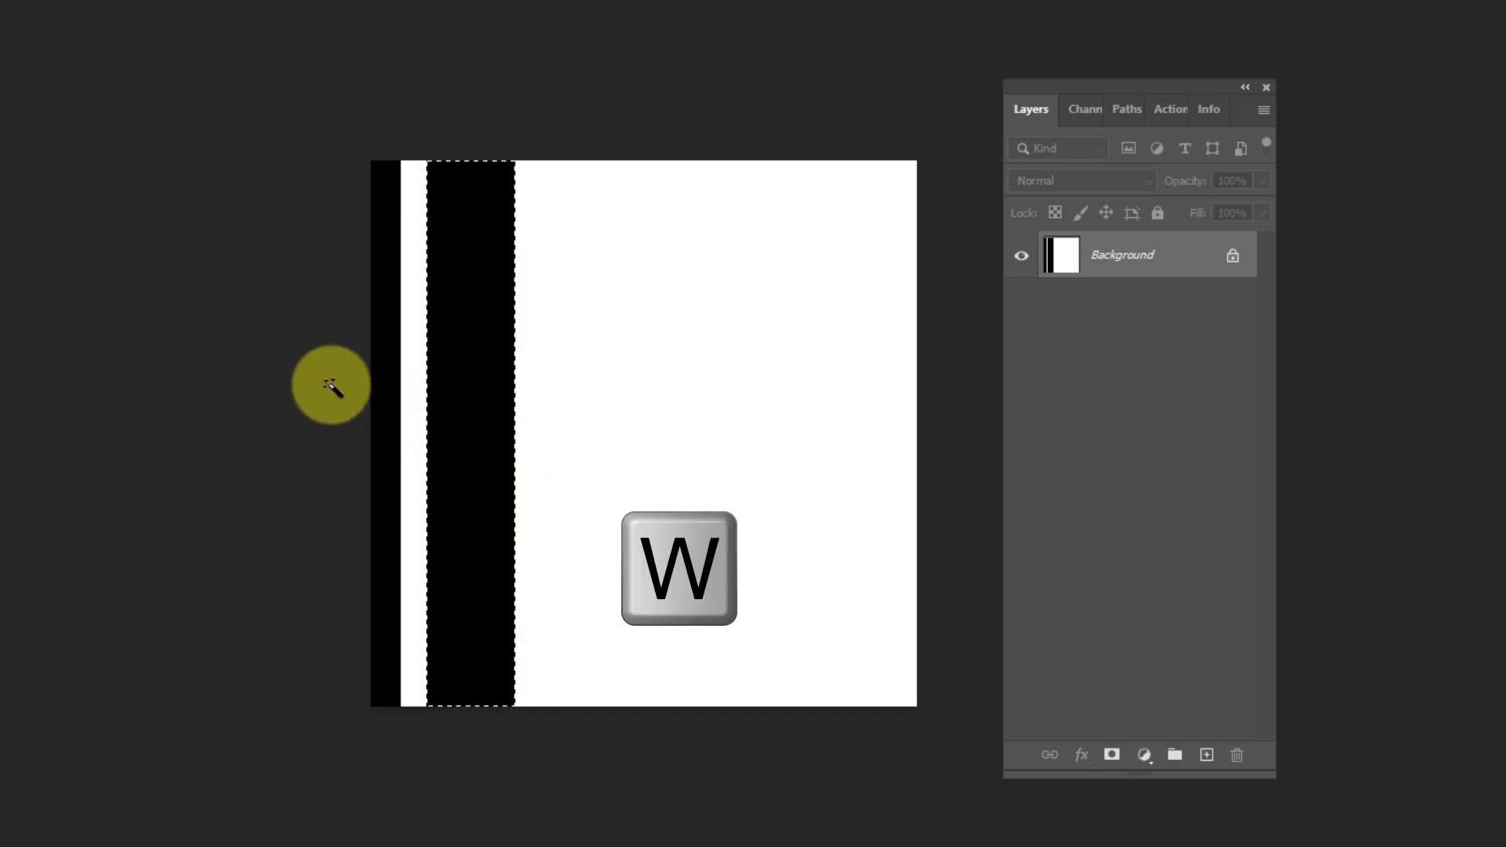
pyautogui.click(386, 427)
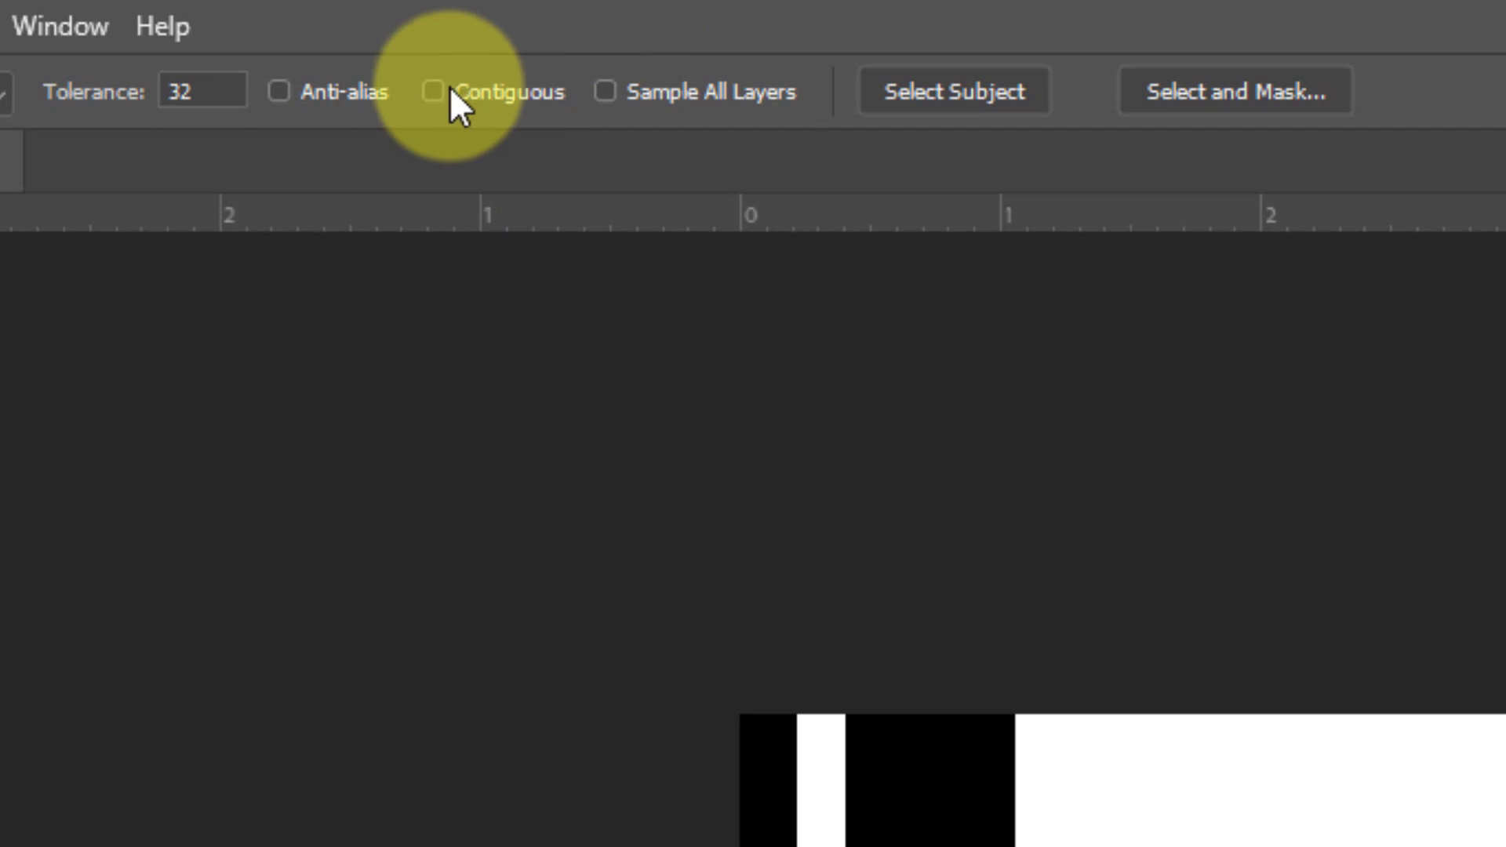
pyautogui.click(444, 88)
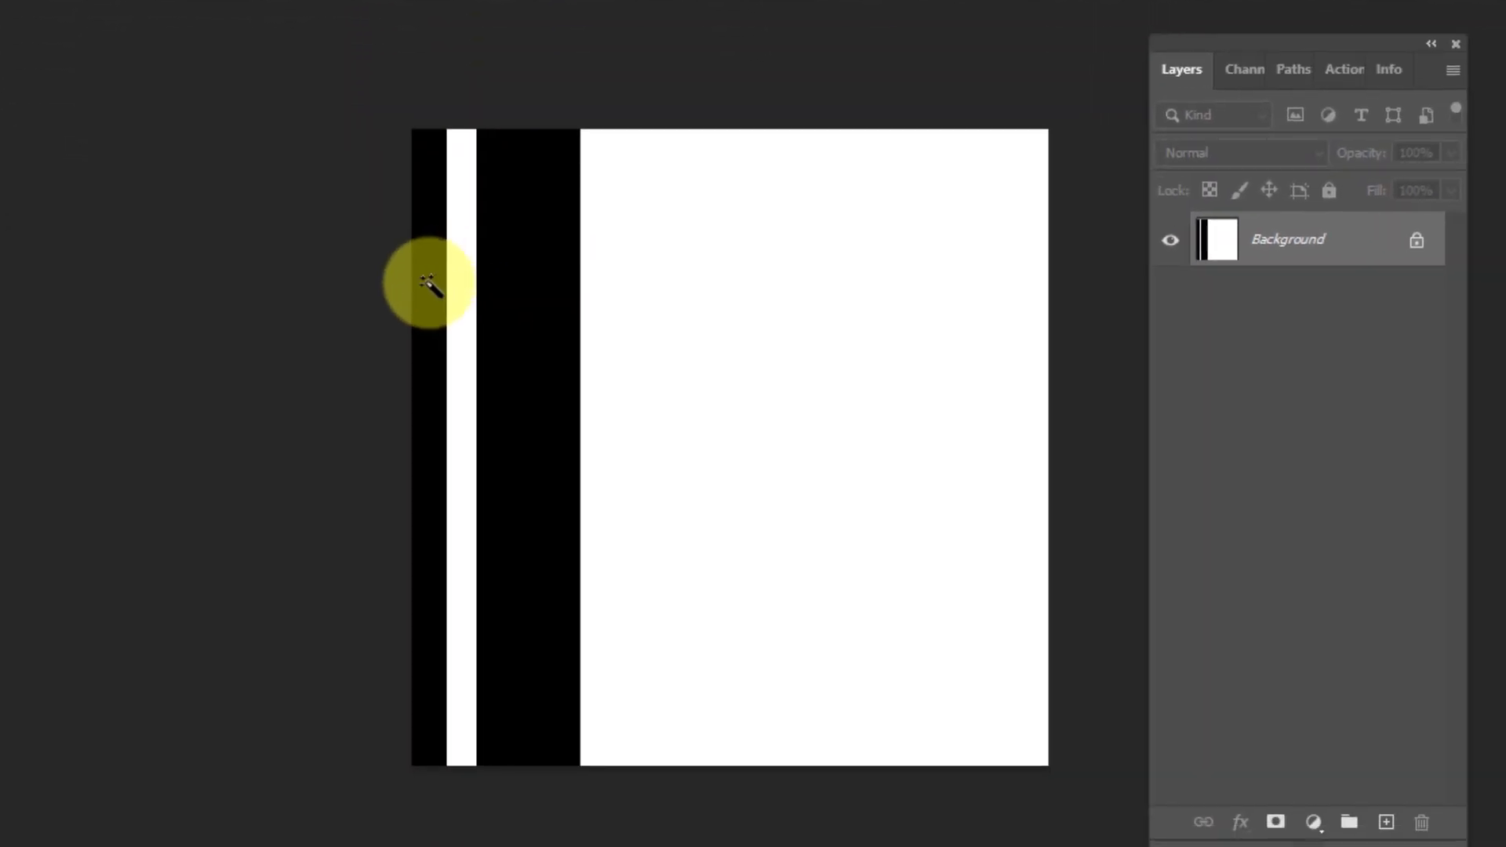
pyautogui.click(430, 281)
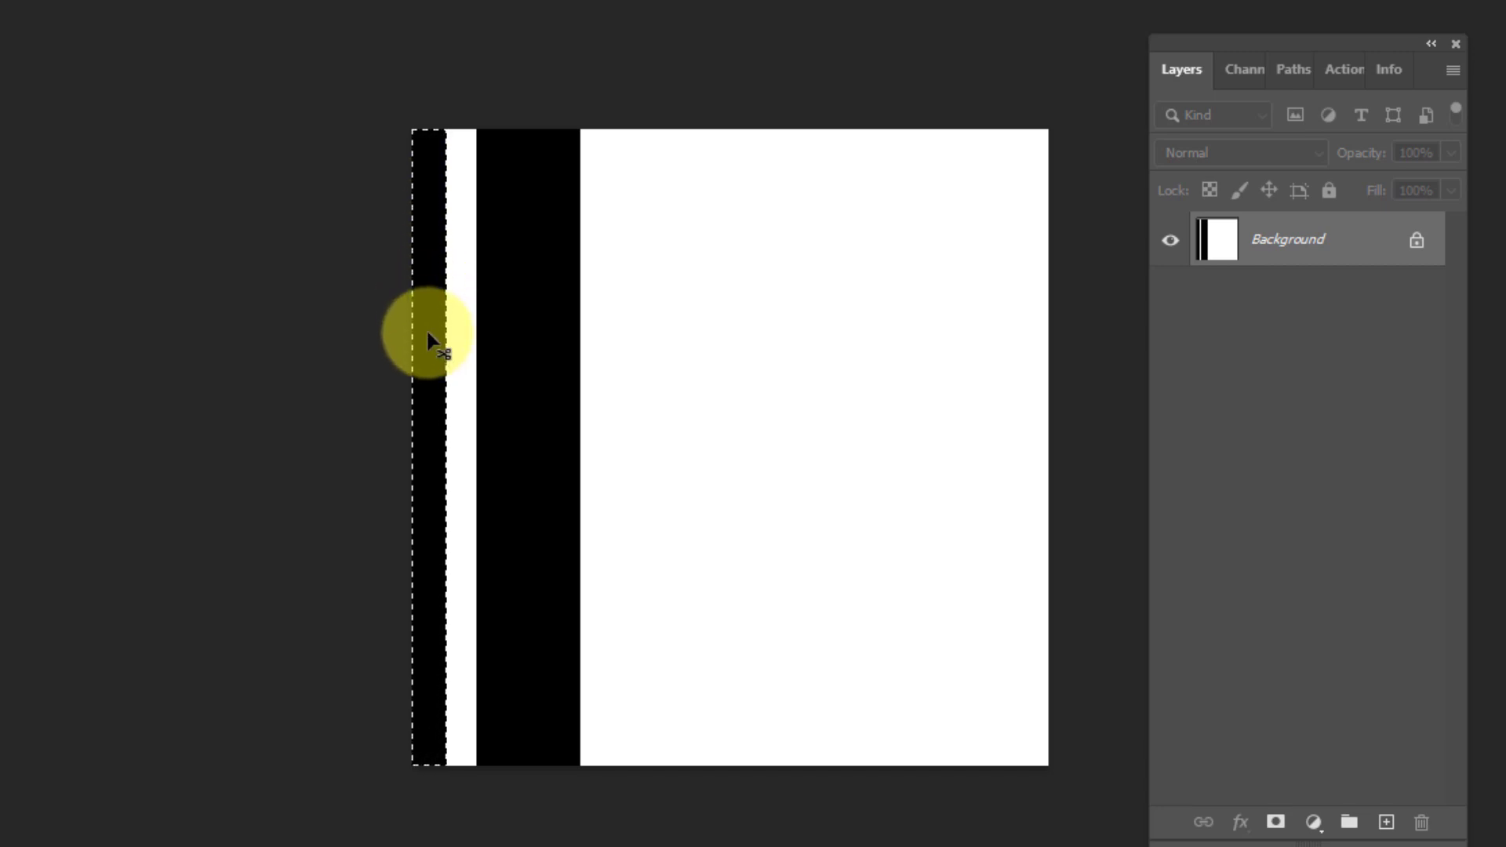
pyautogui.press('alt')
pyautogui.moveTo(428, 333); pyautogui.dragTo(627, 332)
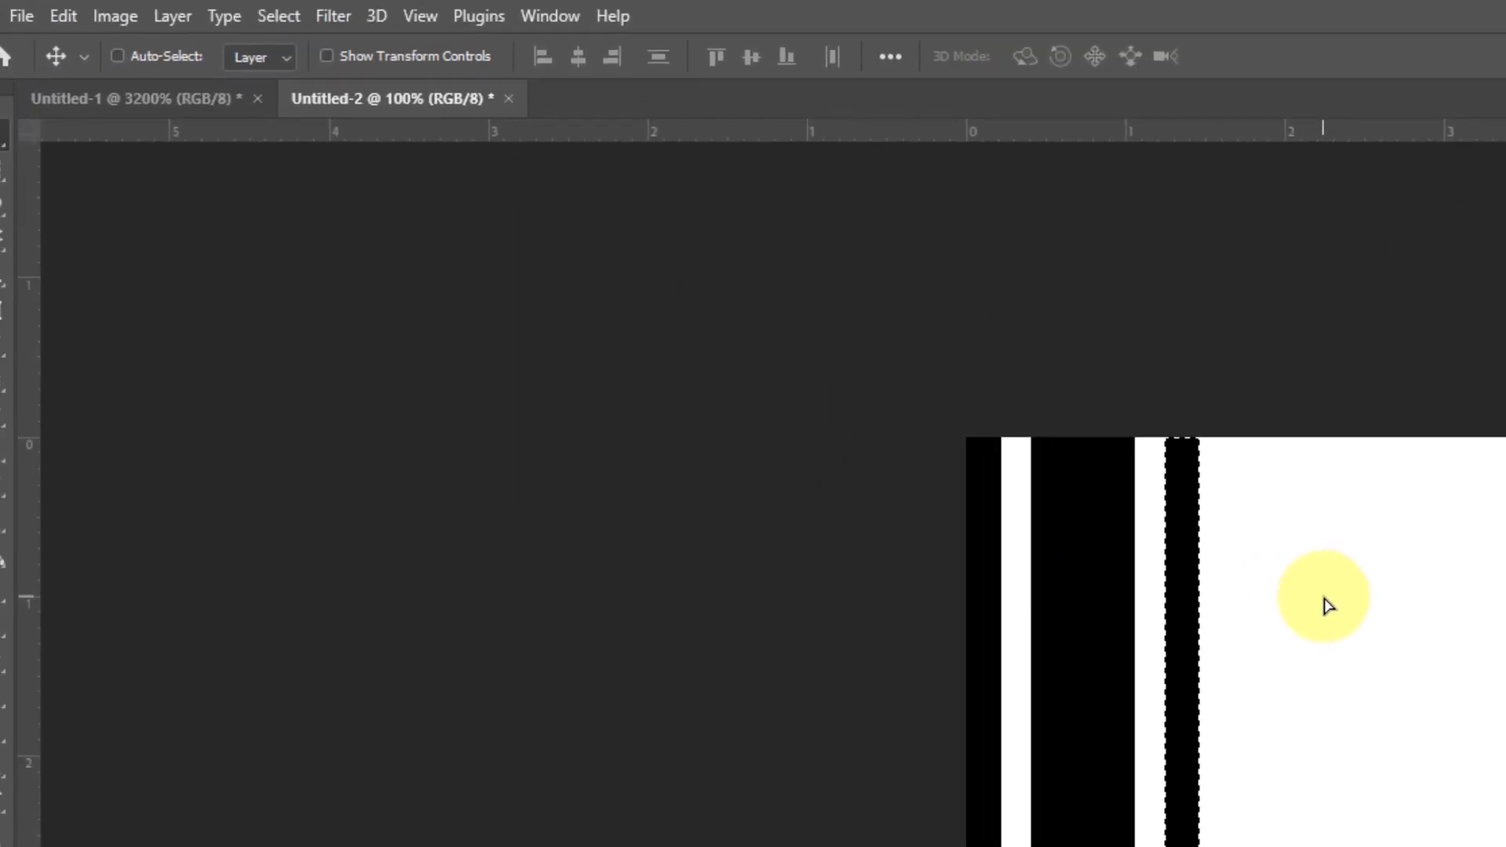
pyautogui.press('ctrl')
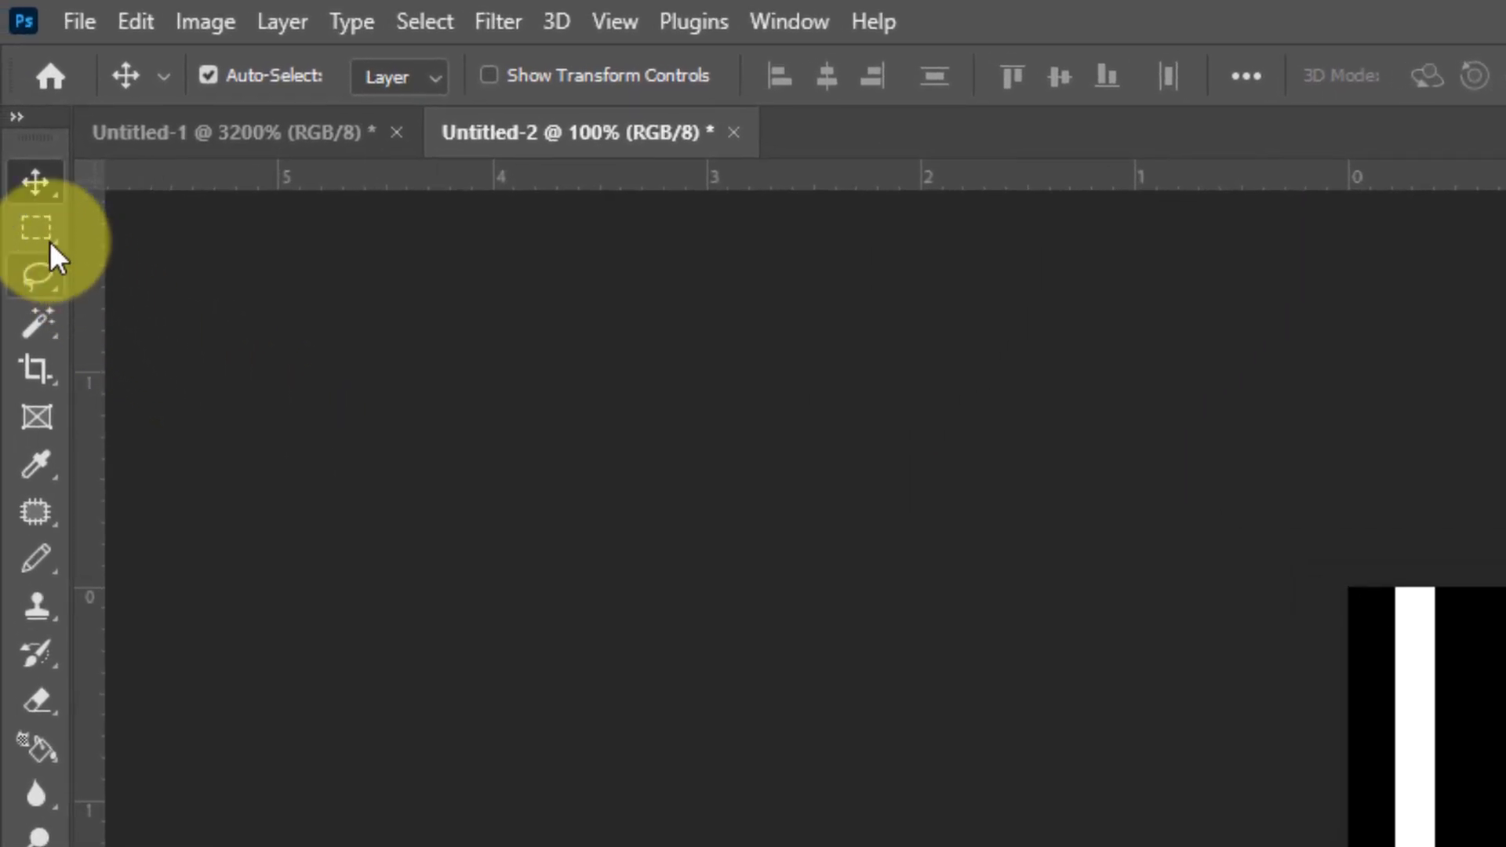
# Step: Marquee-select a full-height strip about 0.12 cm wide and shift it to the middle of the large white area
pyautogui.click(46, 233)
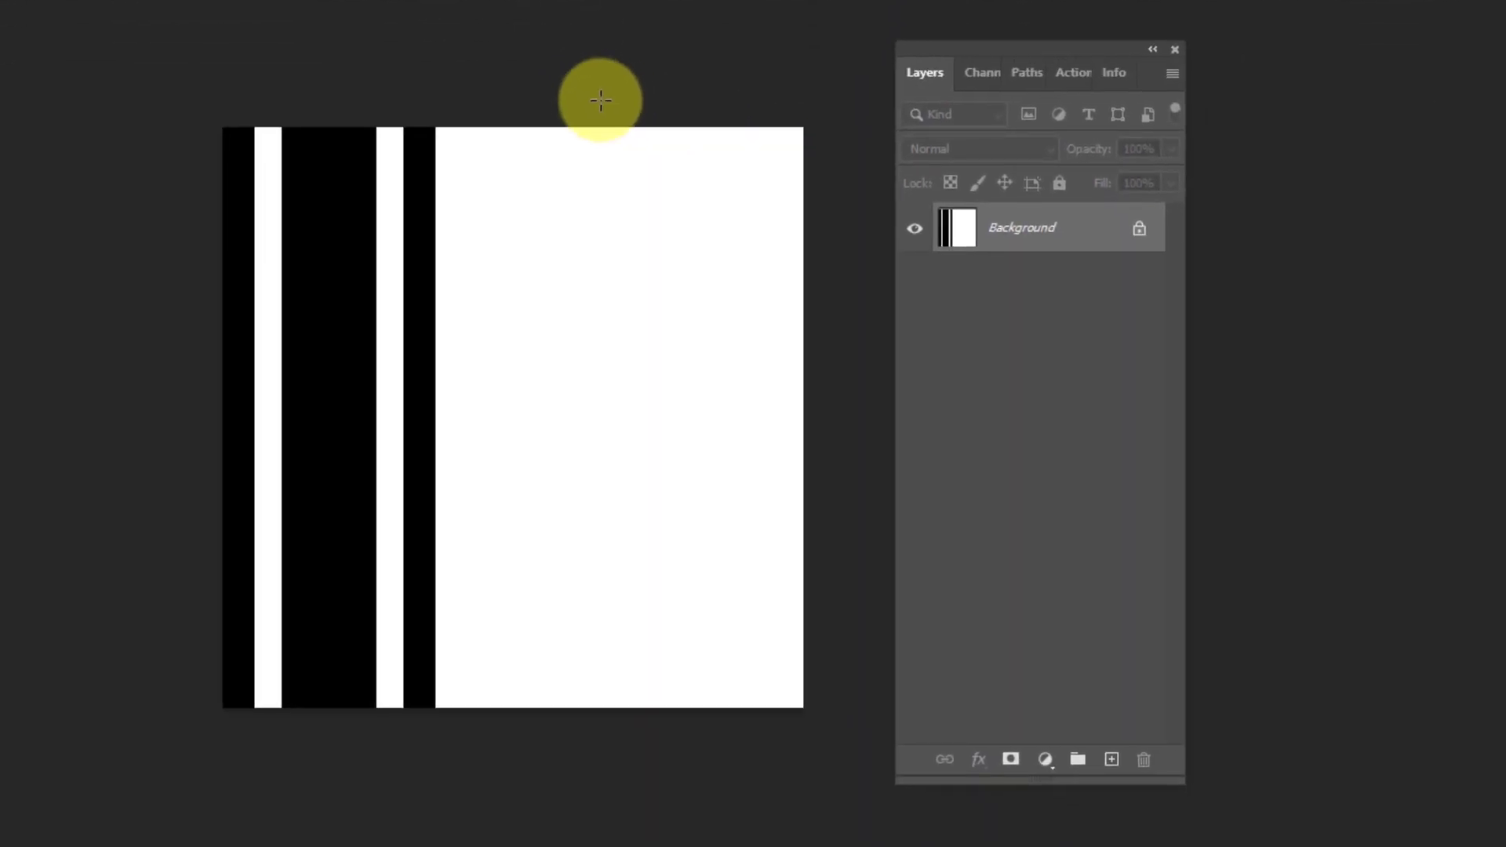
pyautogui.moveTo(601, 100); pyautogui.dragTo(615, 767)
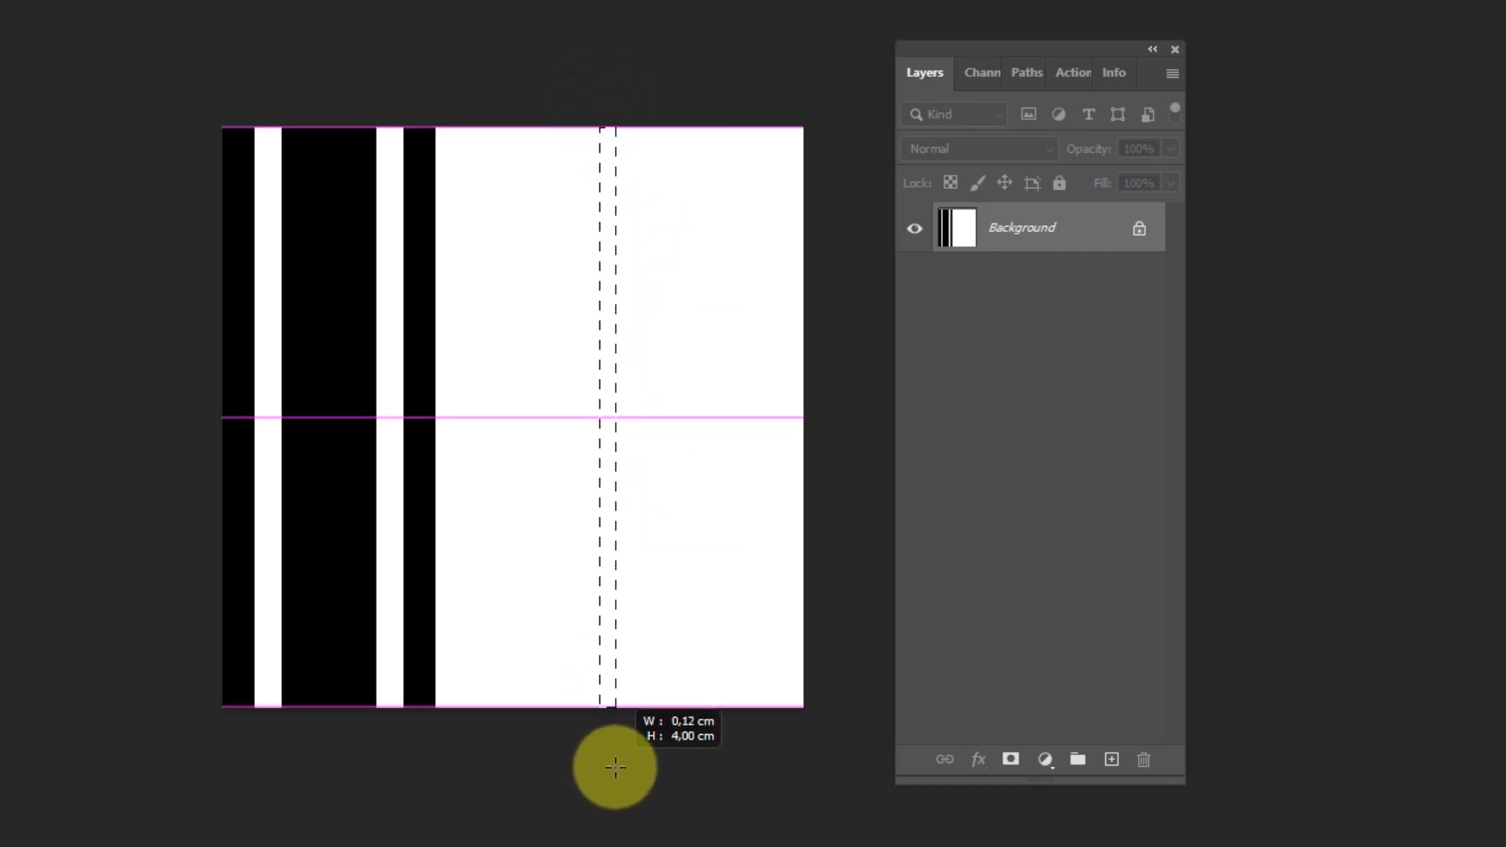
pyautogui.click(615, 767)
pyautogui.hotkey('ctrl', 'z')
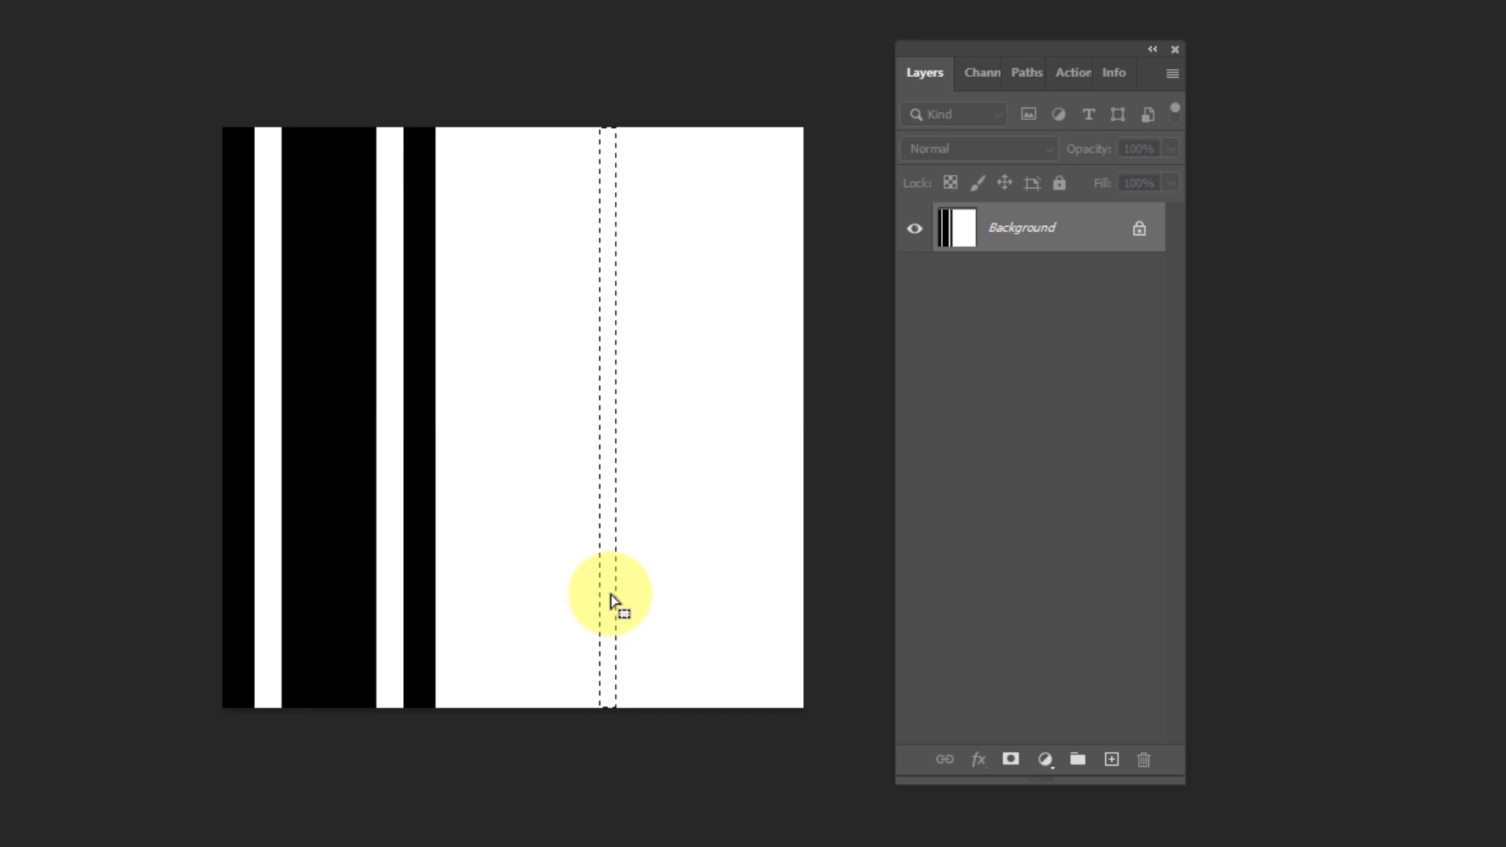
pyautogui.moveTo(611, 598); pyautogui.dragTo(622, 599)
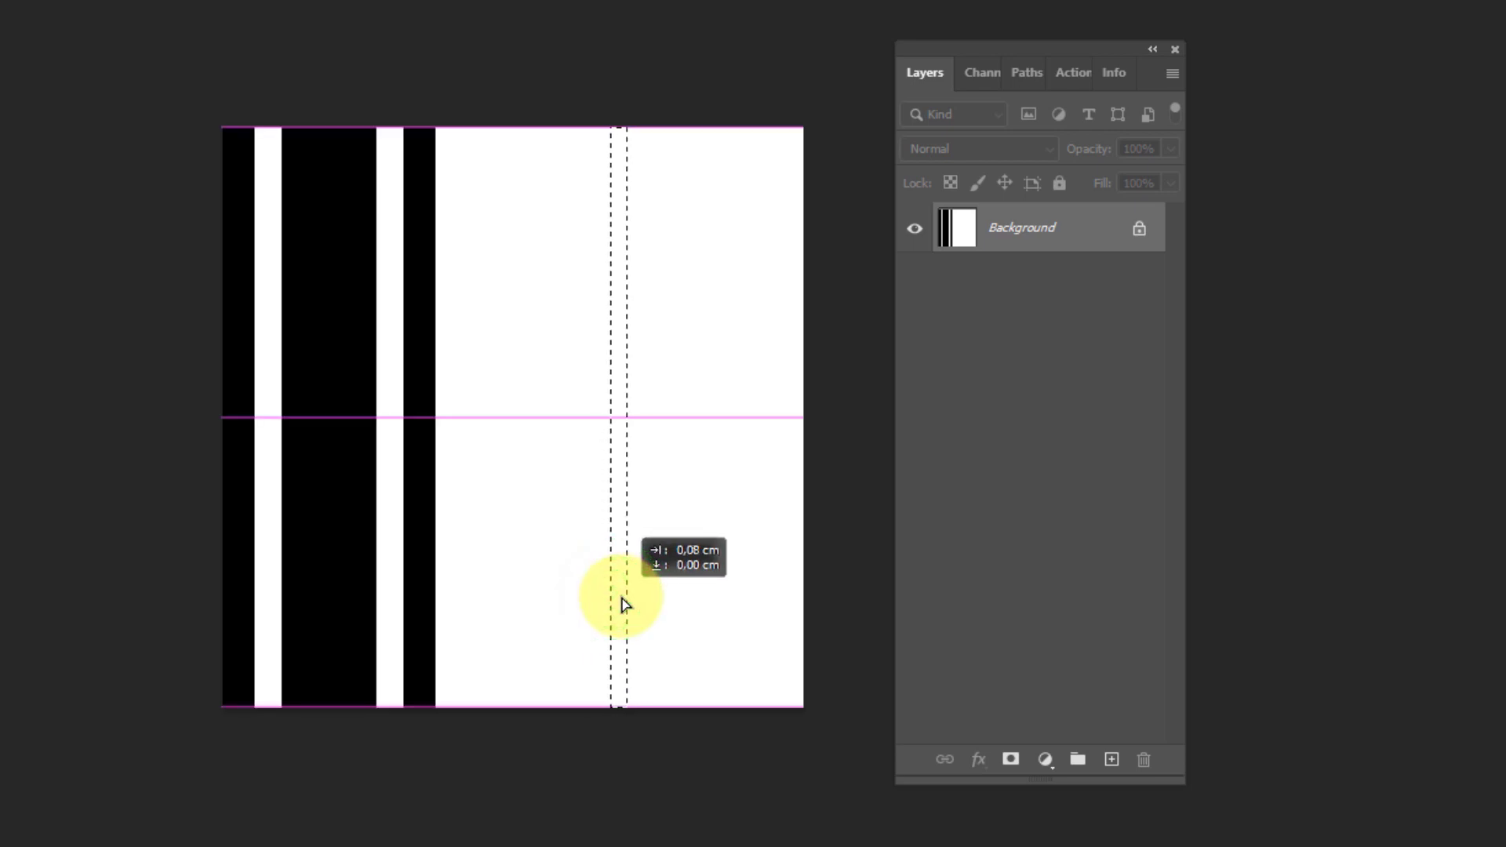
pyautogui.moveTo(623, 604); pyautogui.dragTo(628, 604)
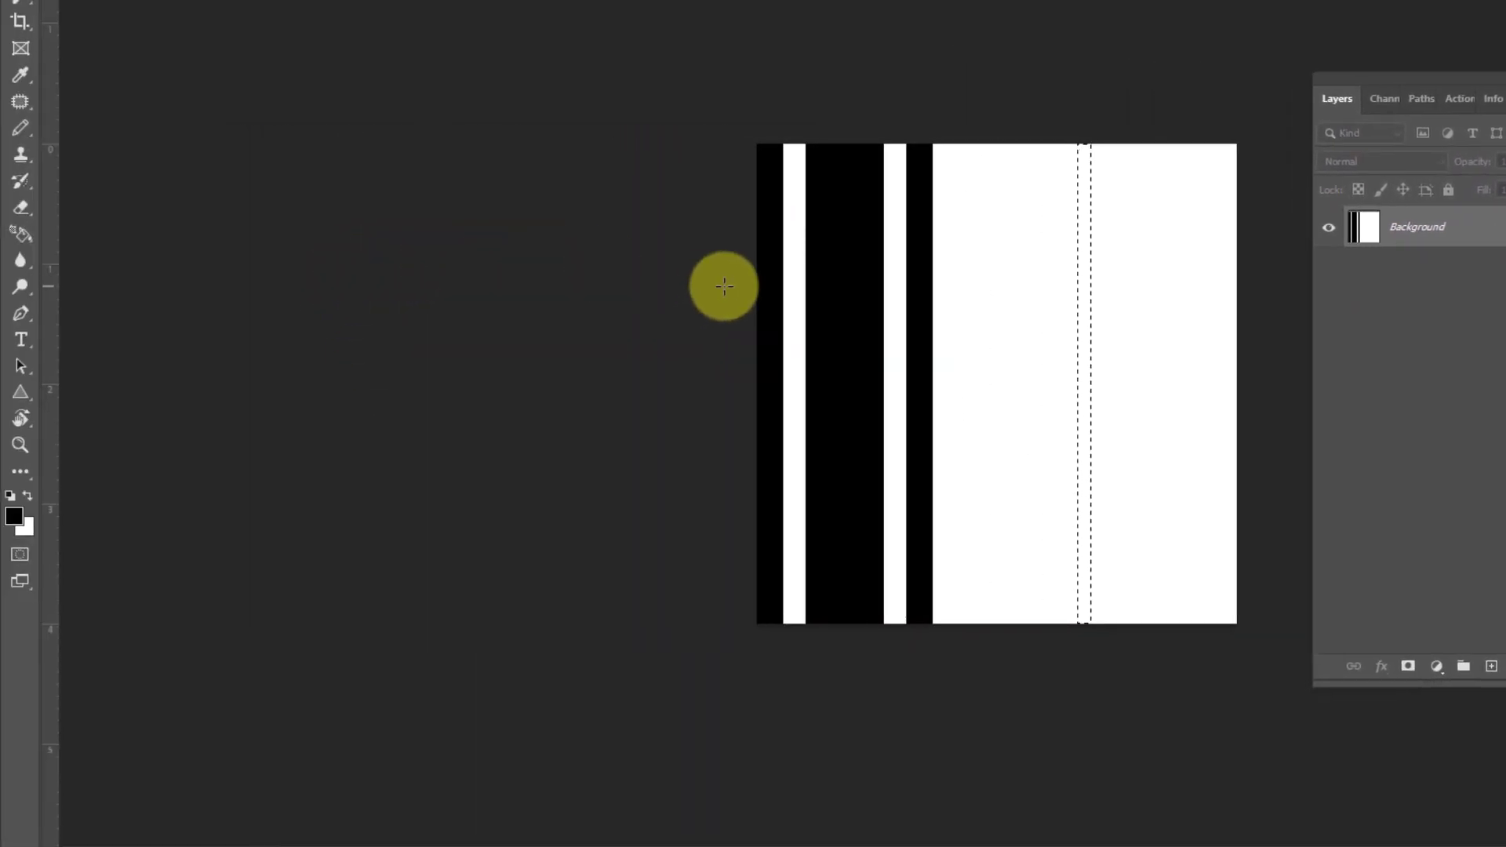
# Step: Fill the narrow selected strip with blue 0355fb as the foreground color and deselect it
pyautogui.click(14, 515)
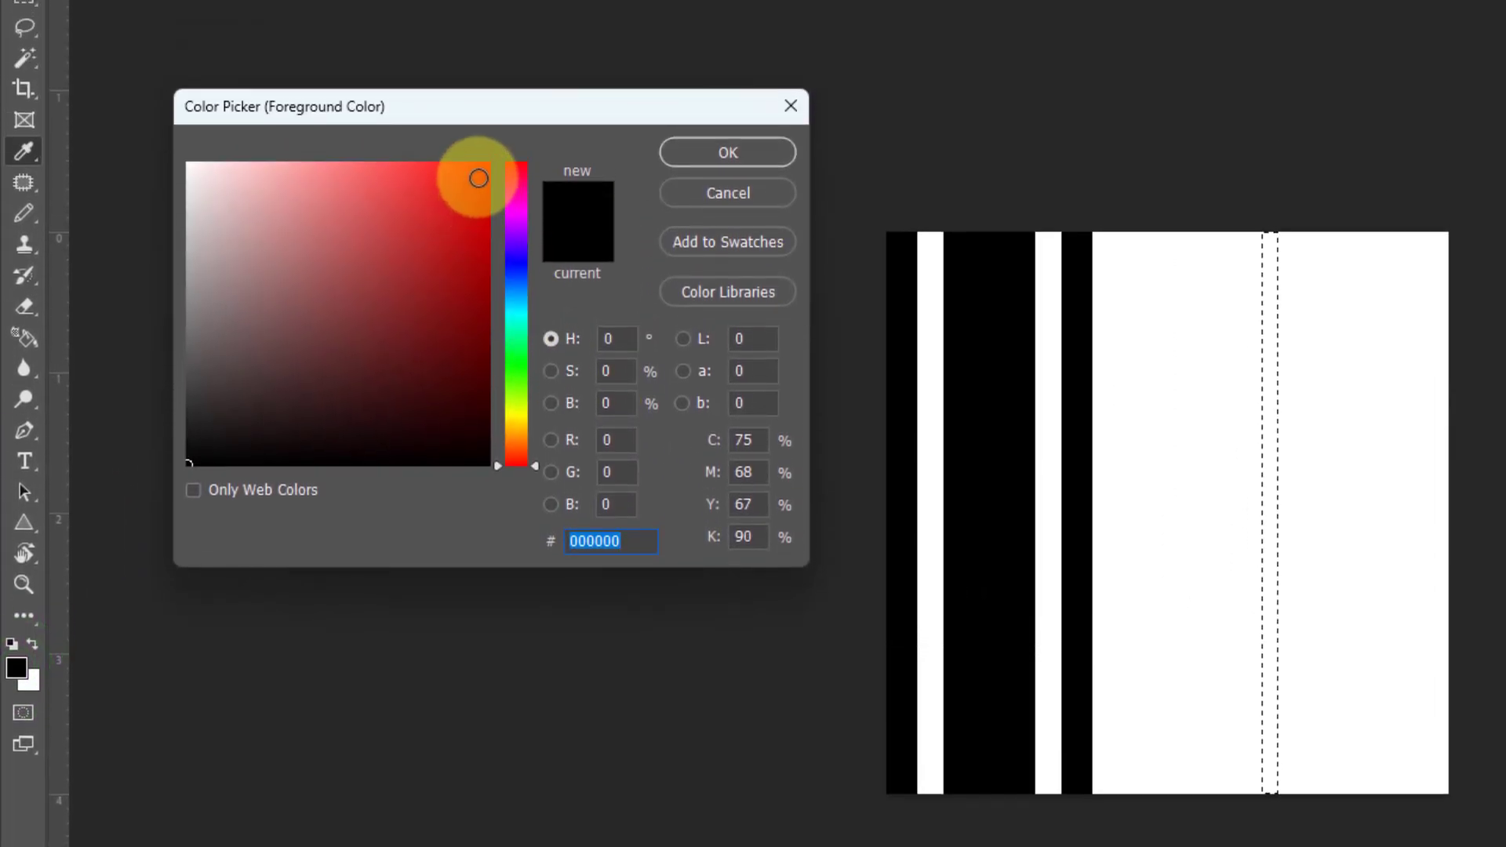
pyautogui.click(484, 175)
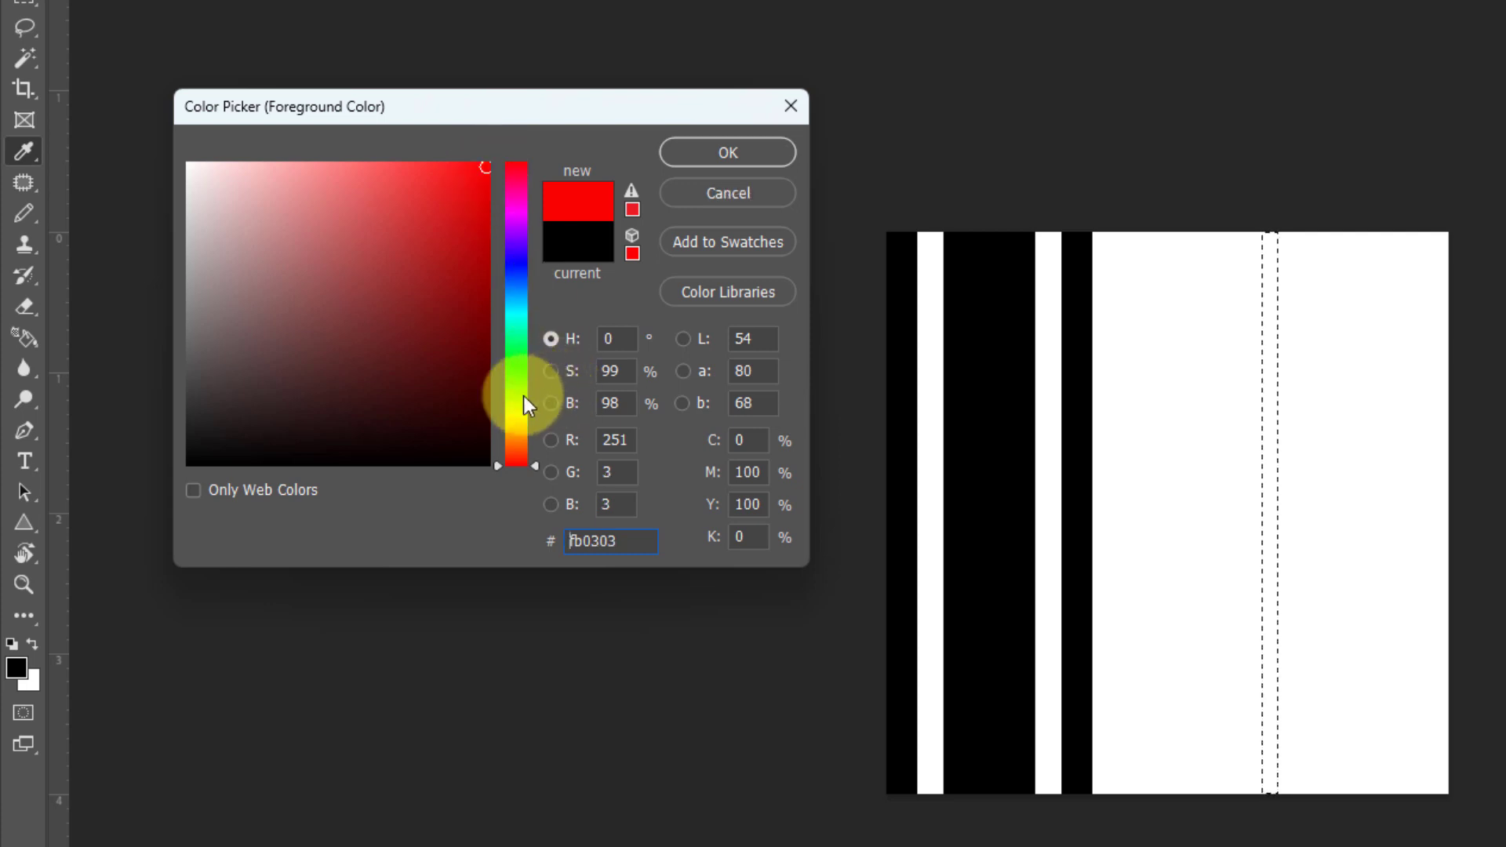
pyautogui.click(516, 280)
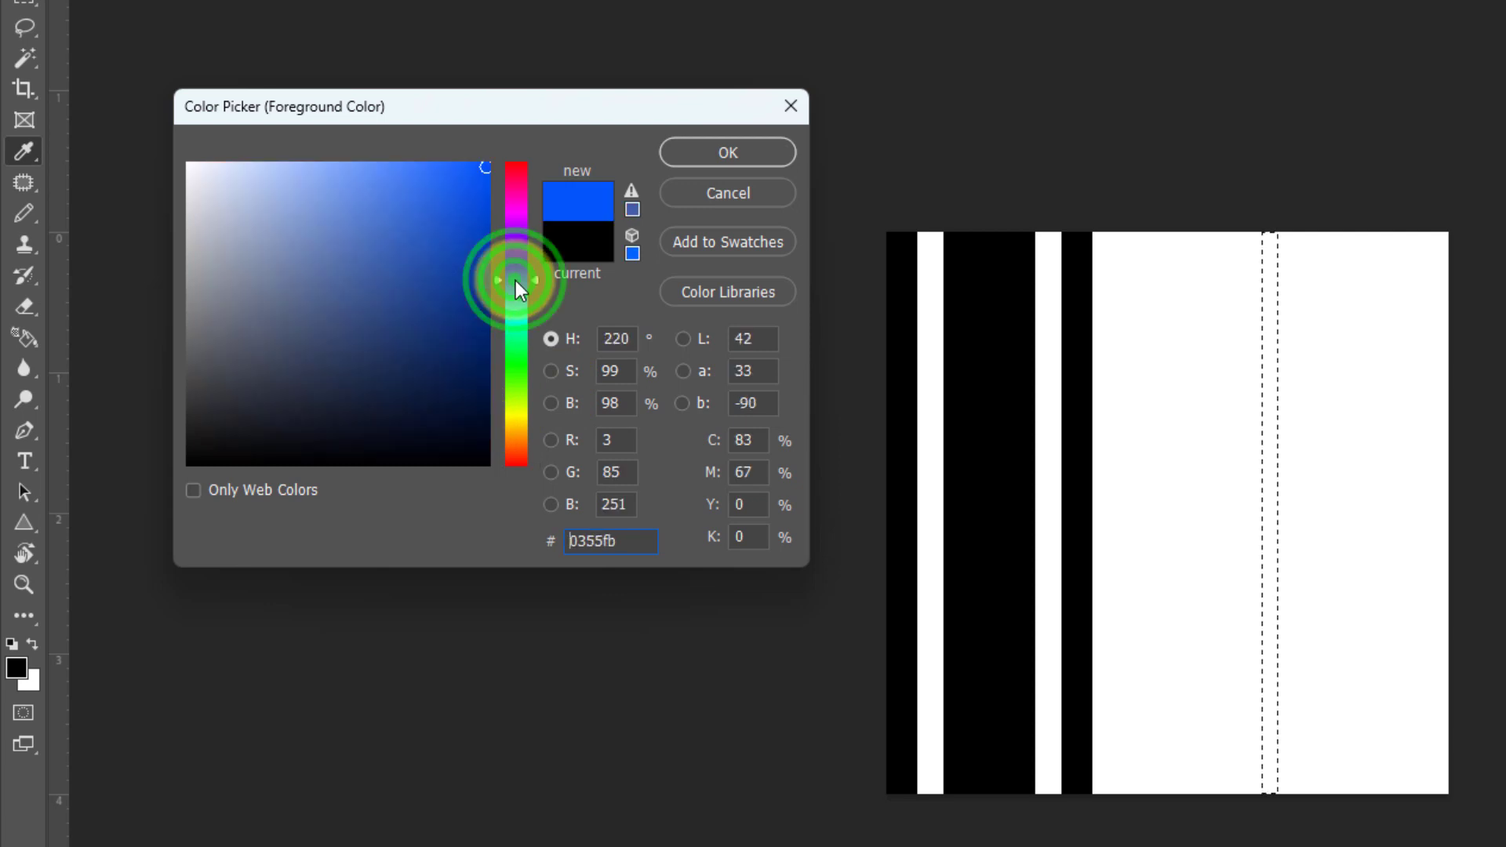
pyautogui.click(697, 147)
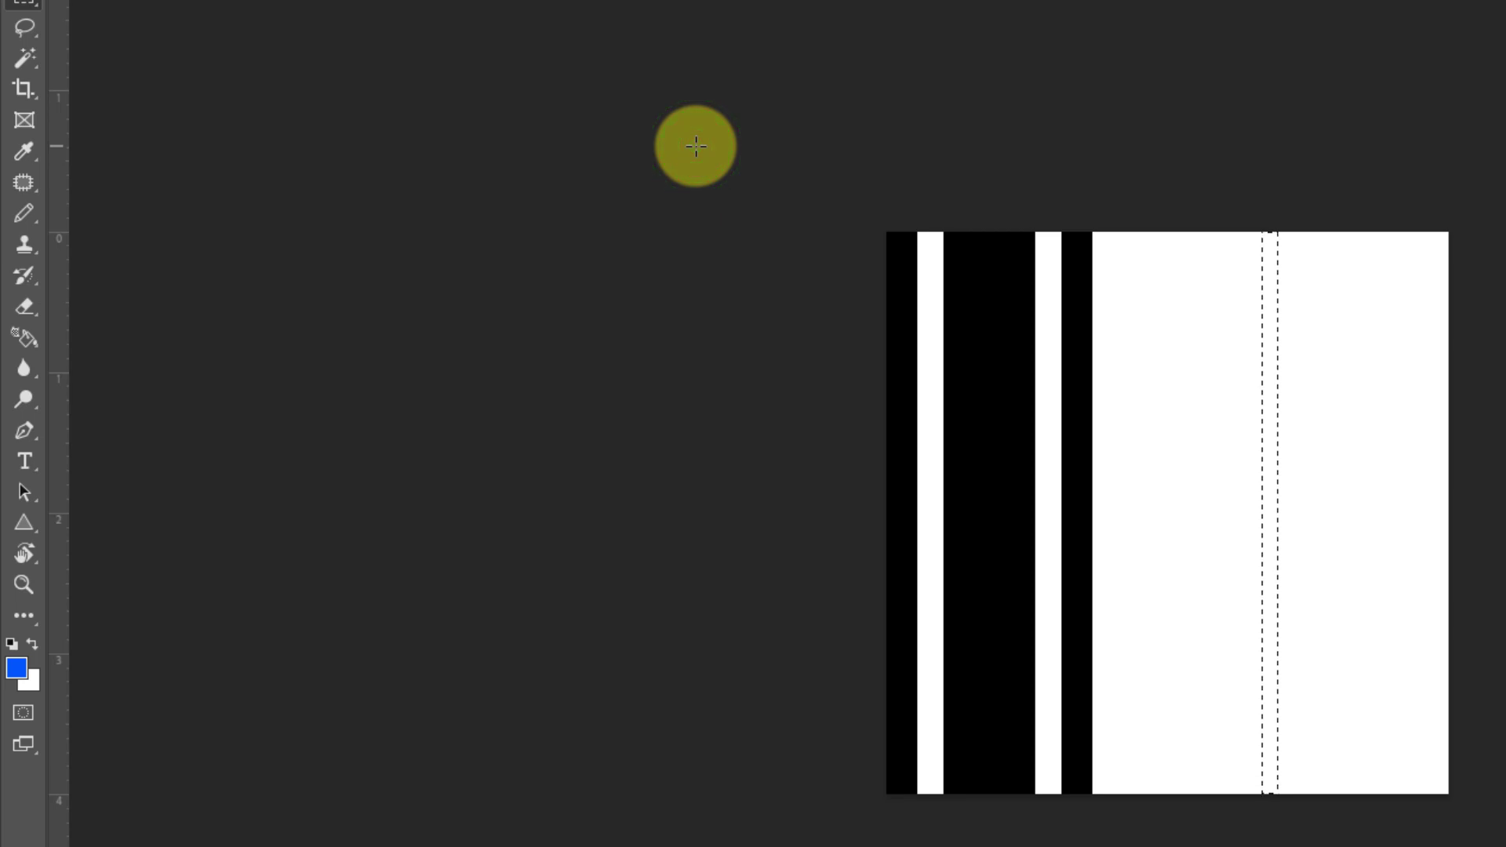
pyautogui.hotkey('alt', 'BackSpace')
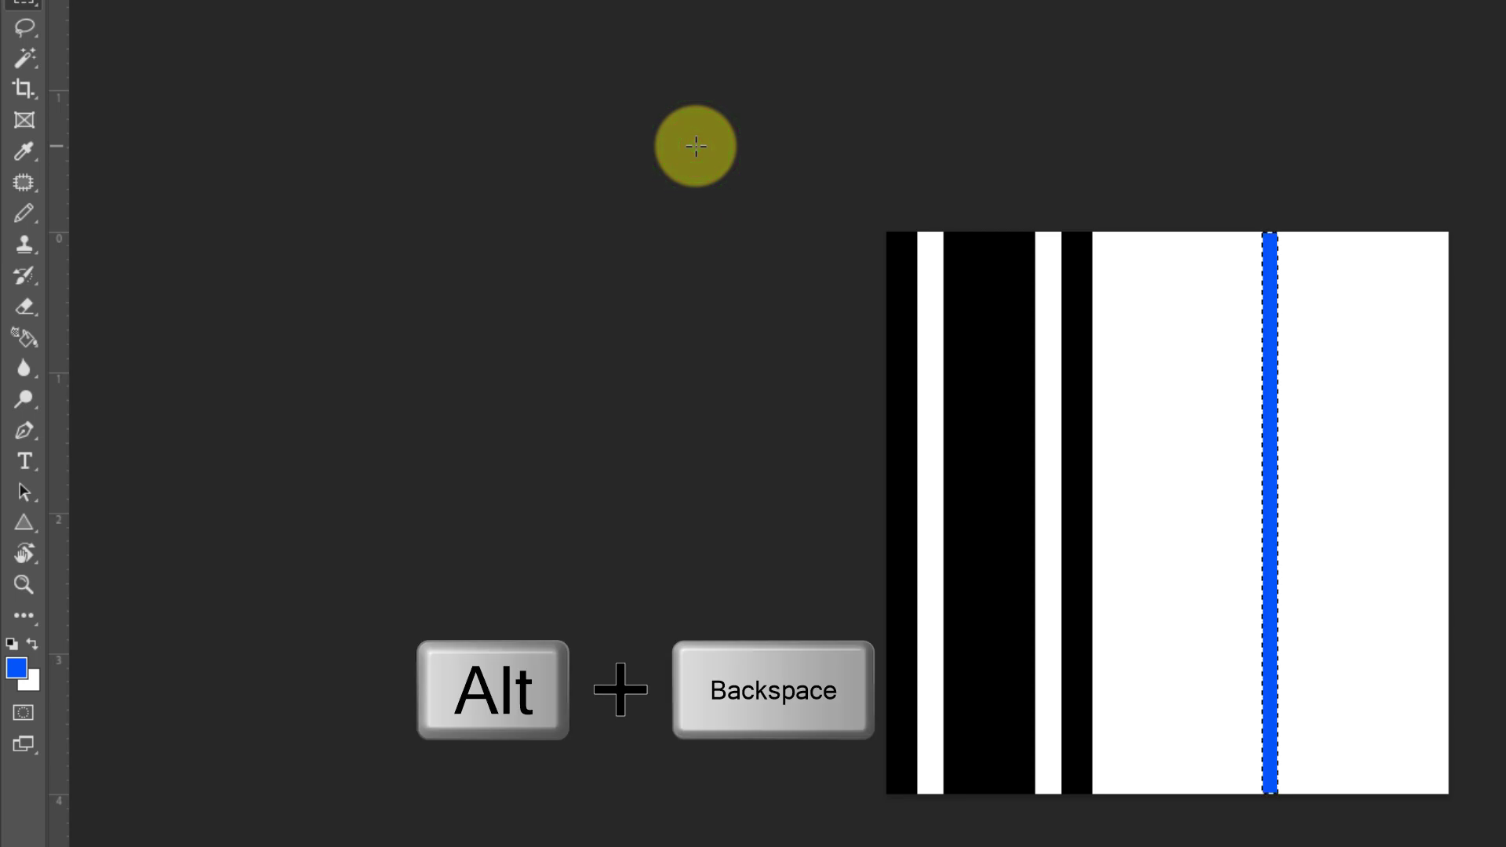
pyautogui.hotkey('ctrl', 'd')
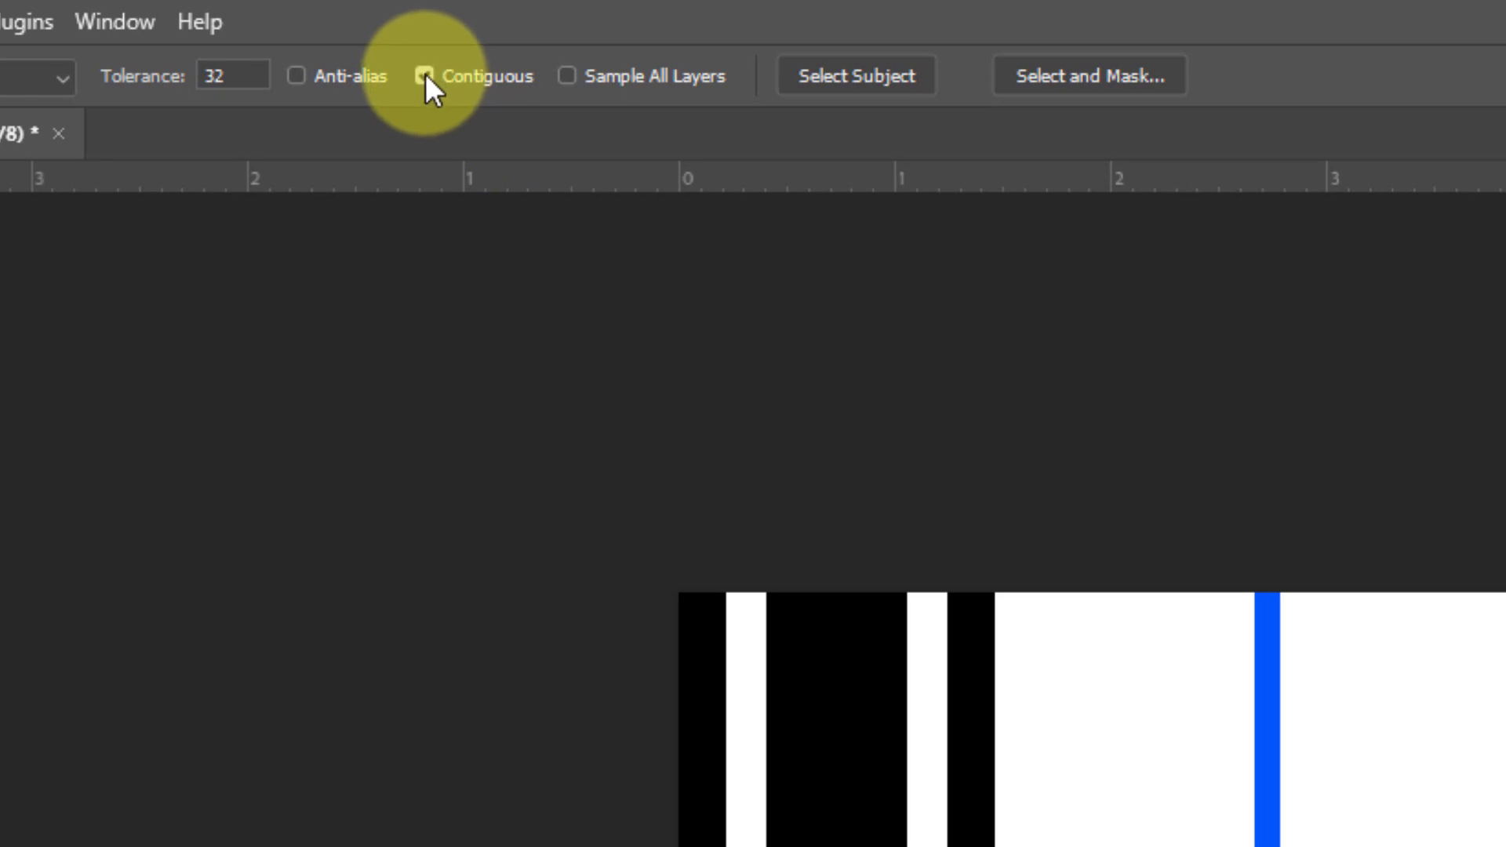
# Step: Select all white areas with the Magic Wand with Contiguous off, fill them with red fb0303, and deselect
pyautogui.click(425, 73)
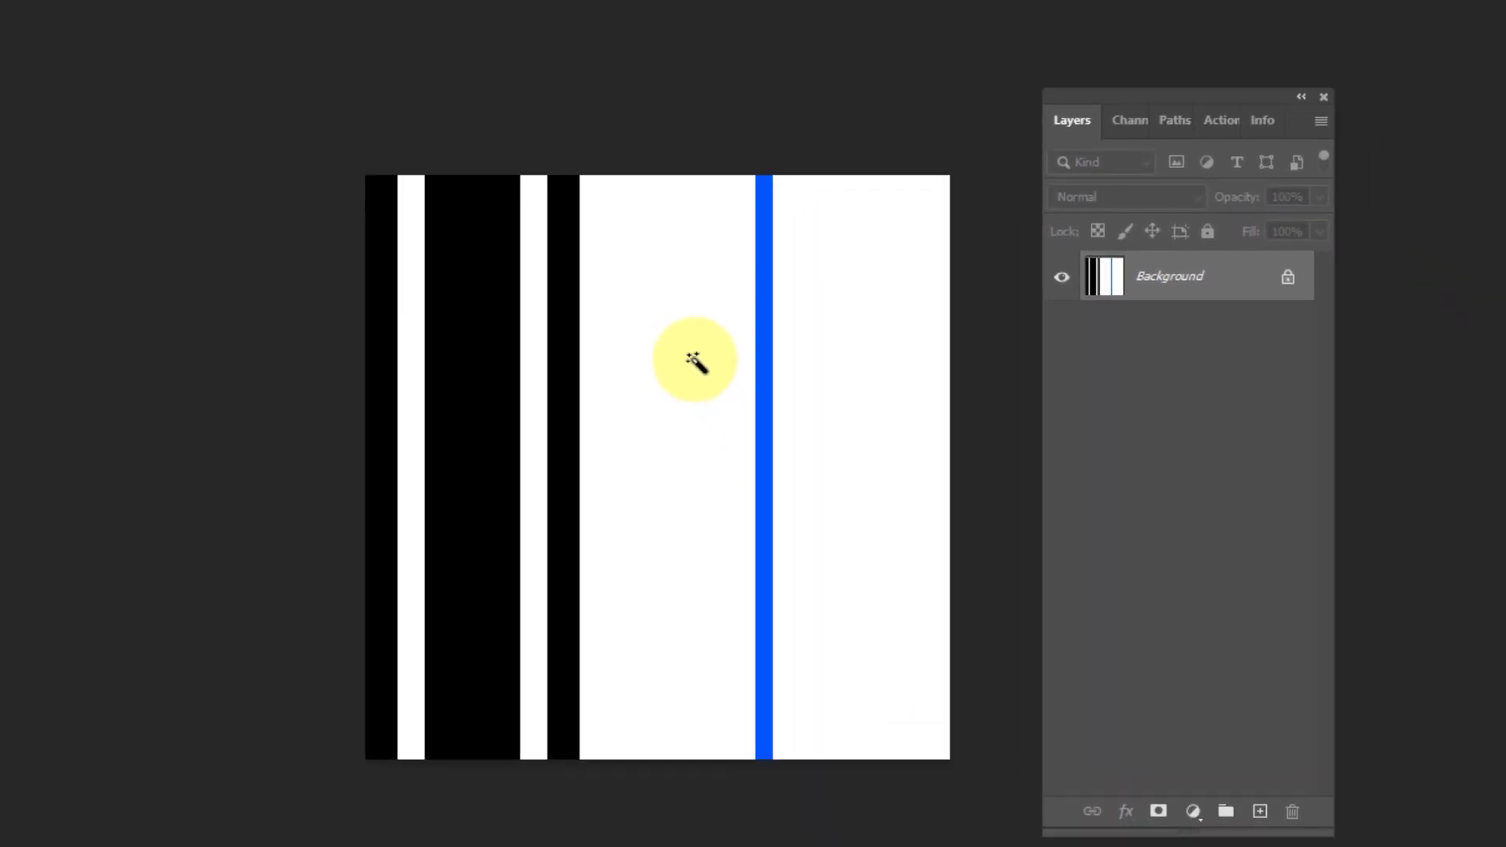
pyautogui.press('w')
pyautogui.click(694, 361)
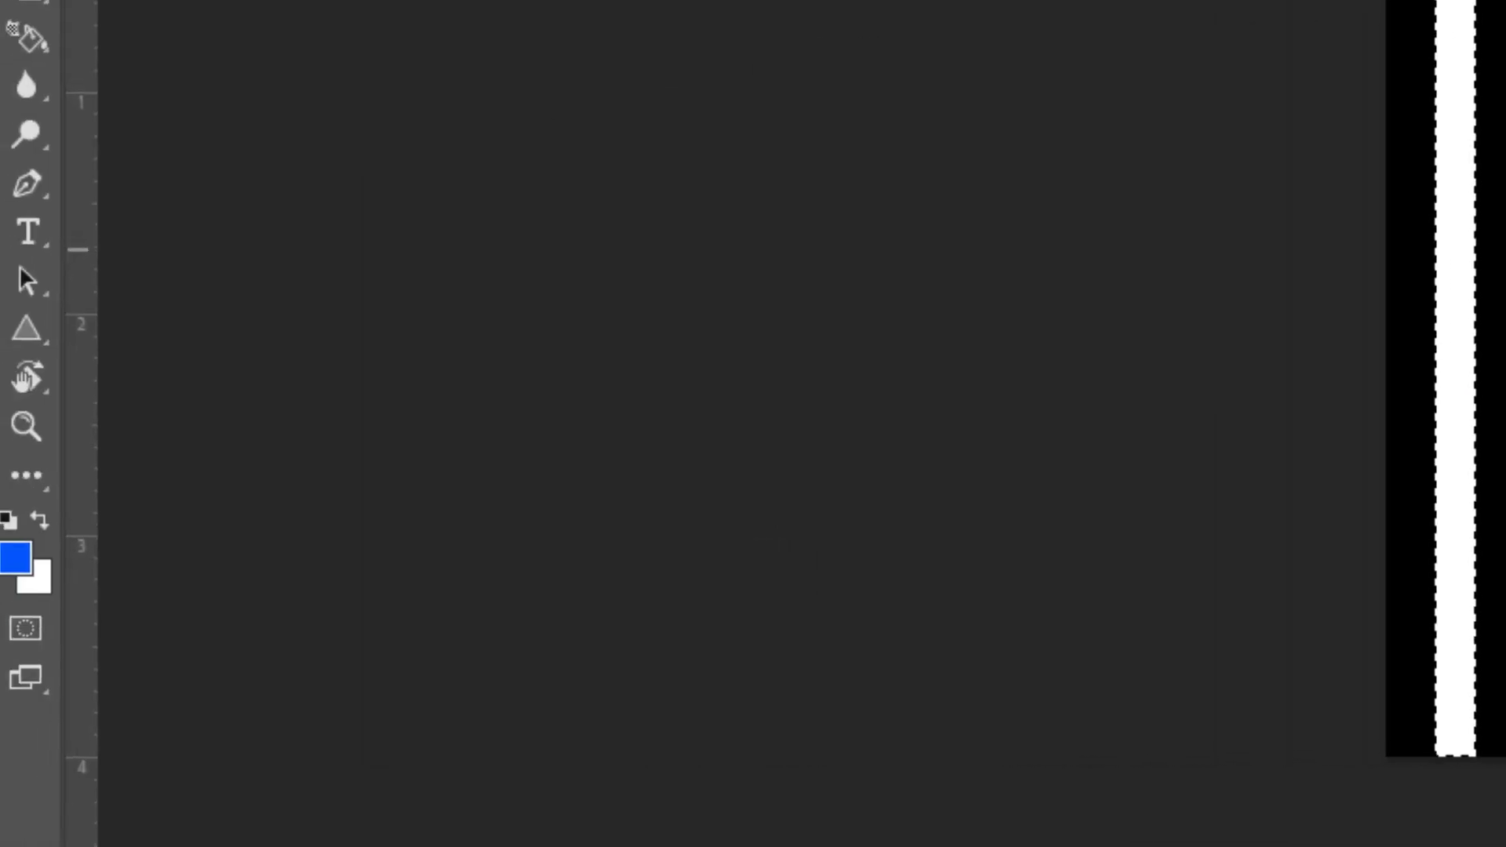
pyautogui.click(16, 558)
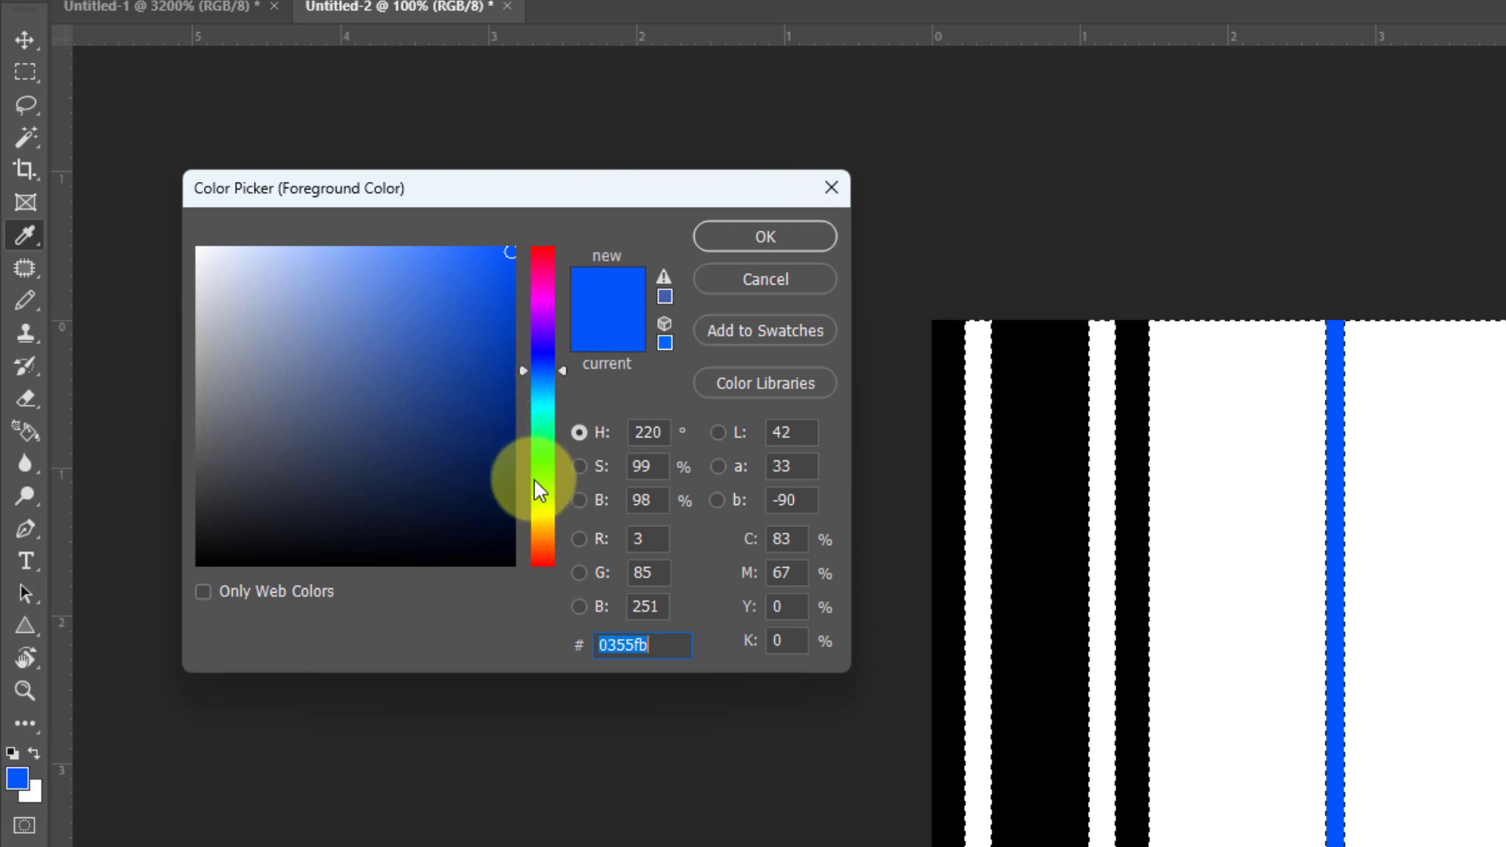
pyautogui.moveTo(535, 480); pyautogui.dragTo(554, 235)
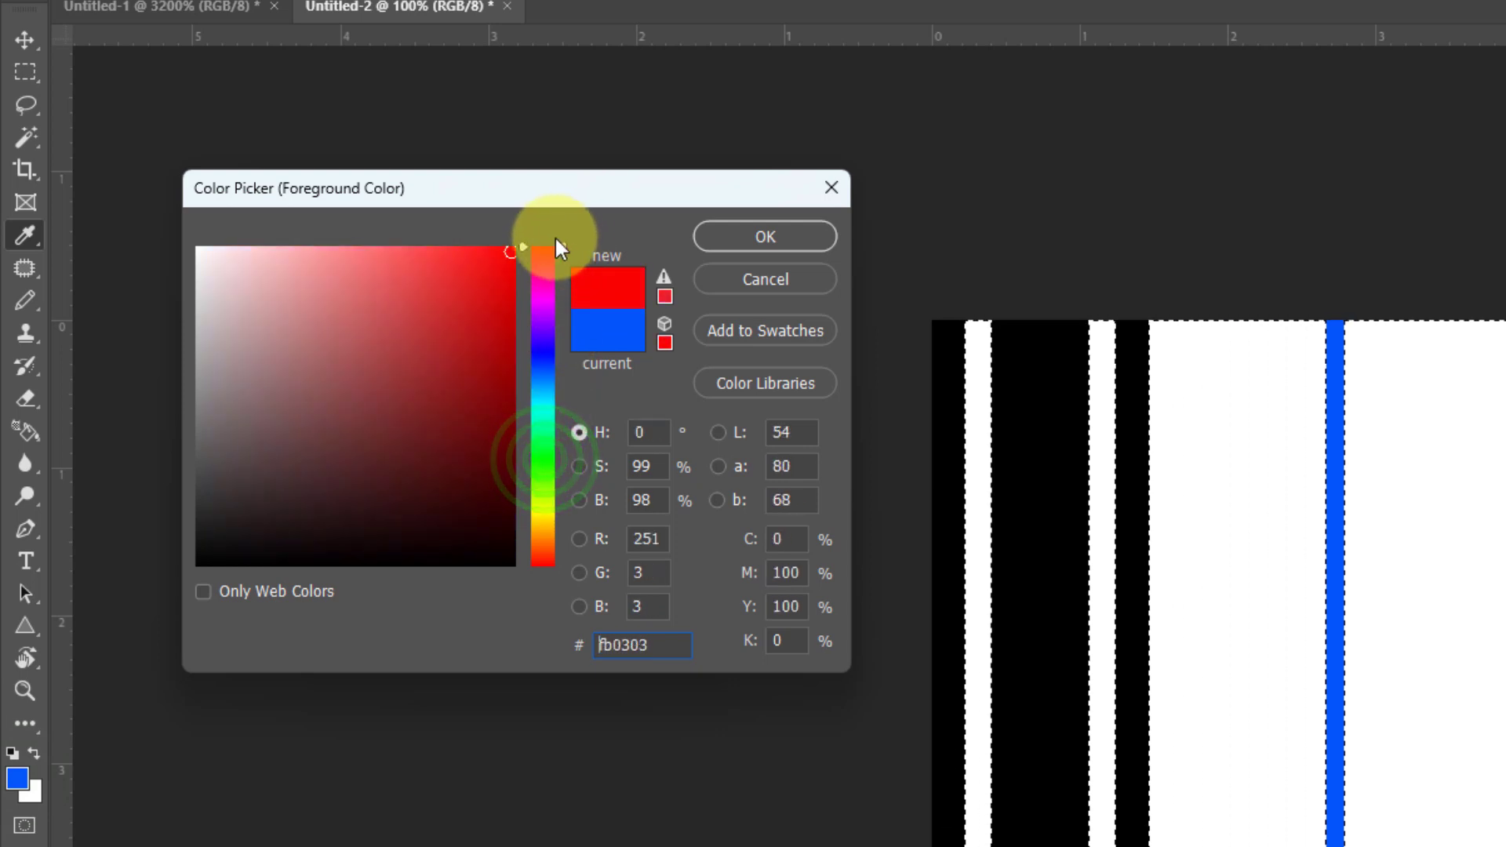
pyautogui.click(739, 237)
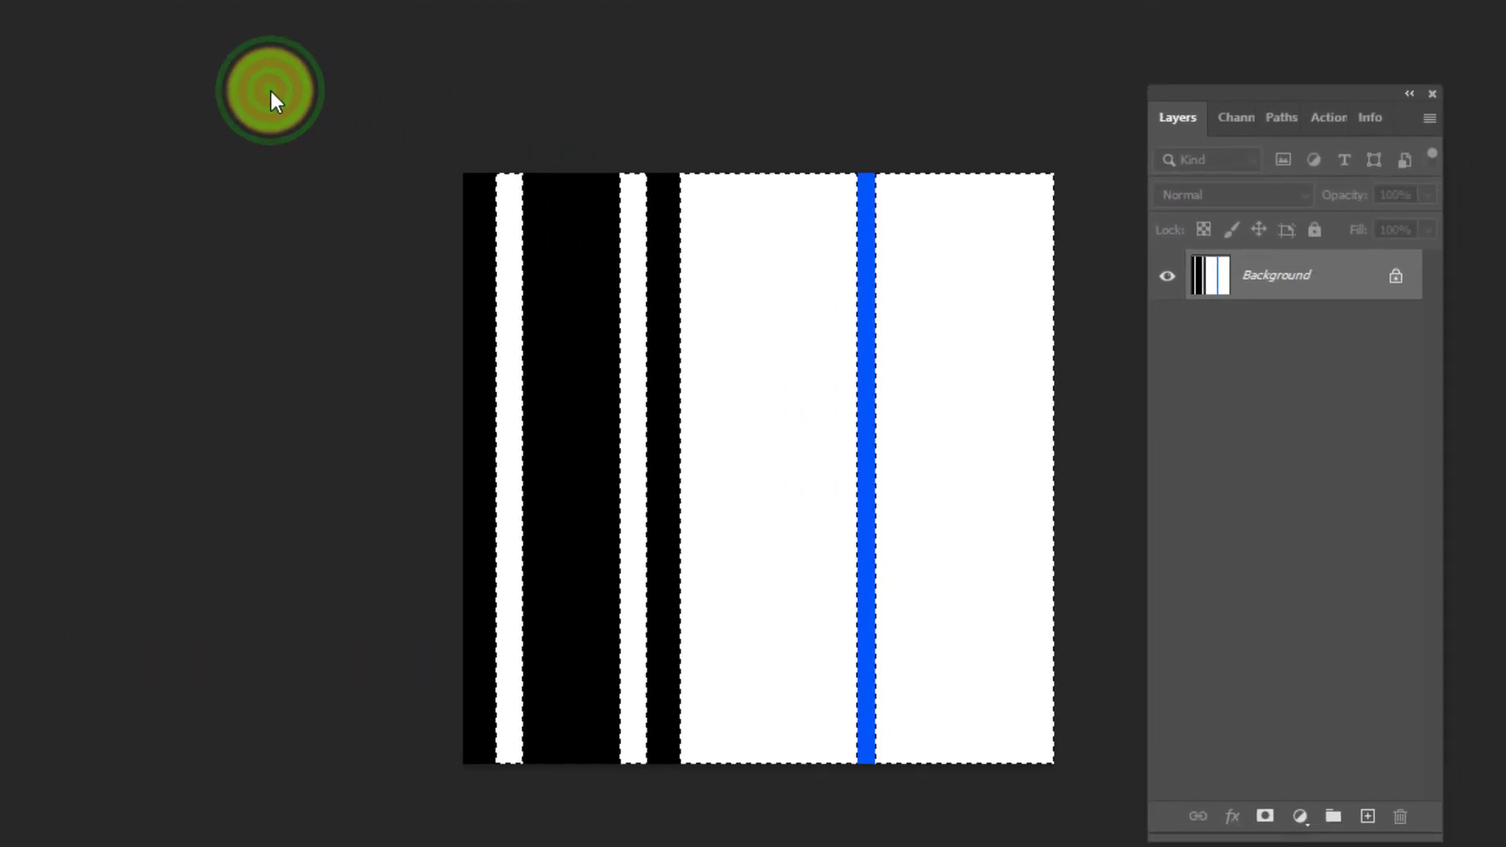
pyautogui.hotkey('alt', 'BackSpace')
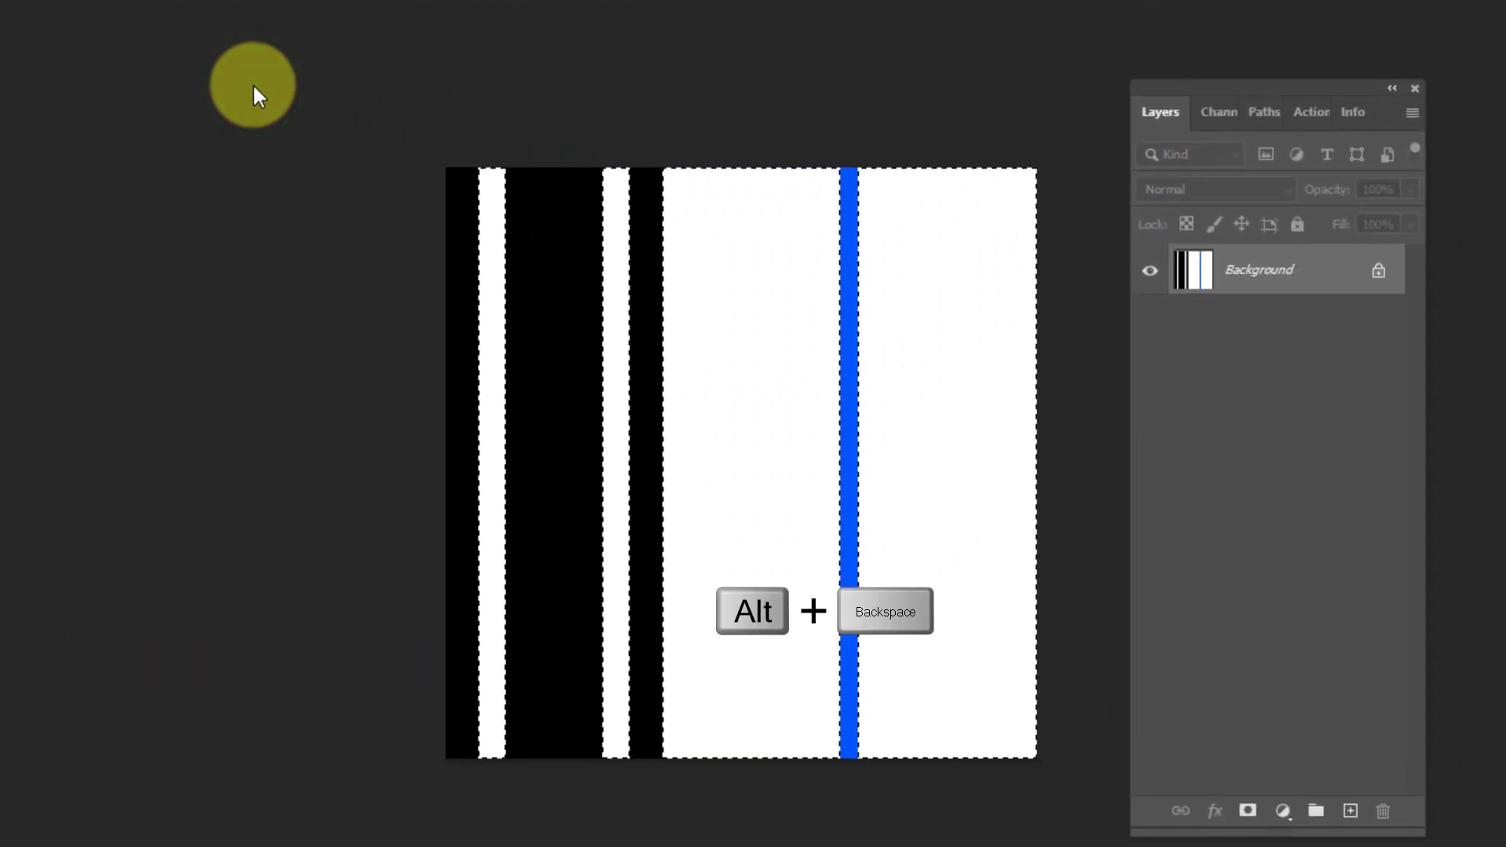
pyautogui.hotkey('alt', 'BackSpace')
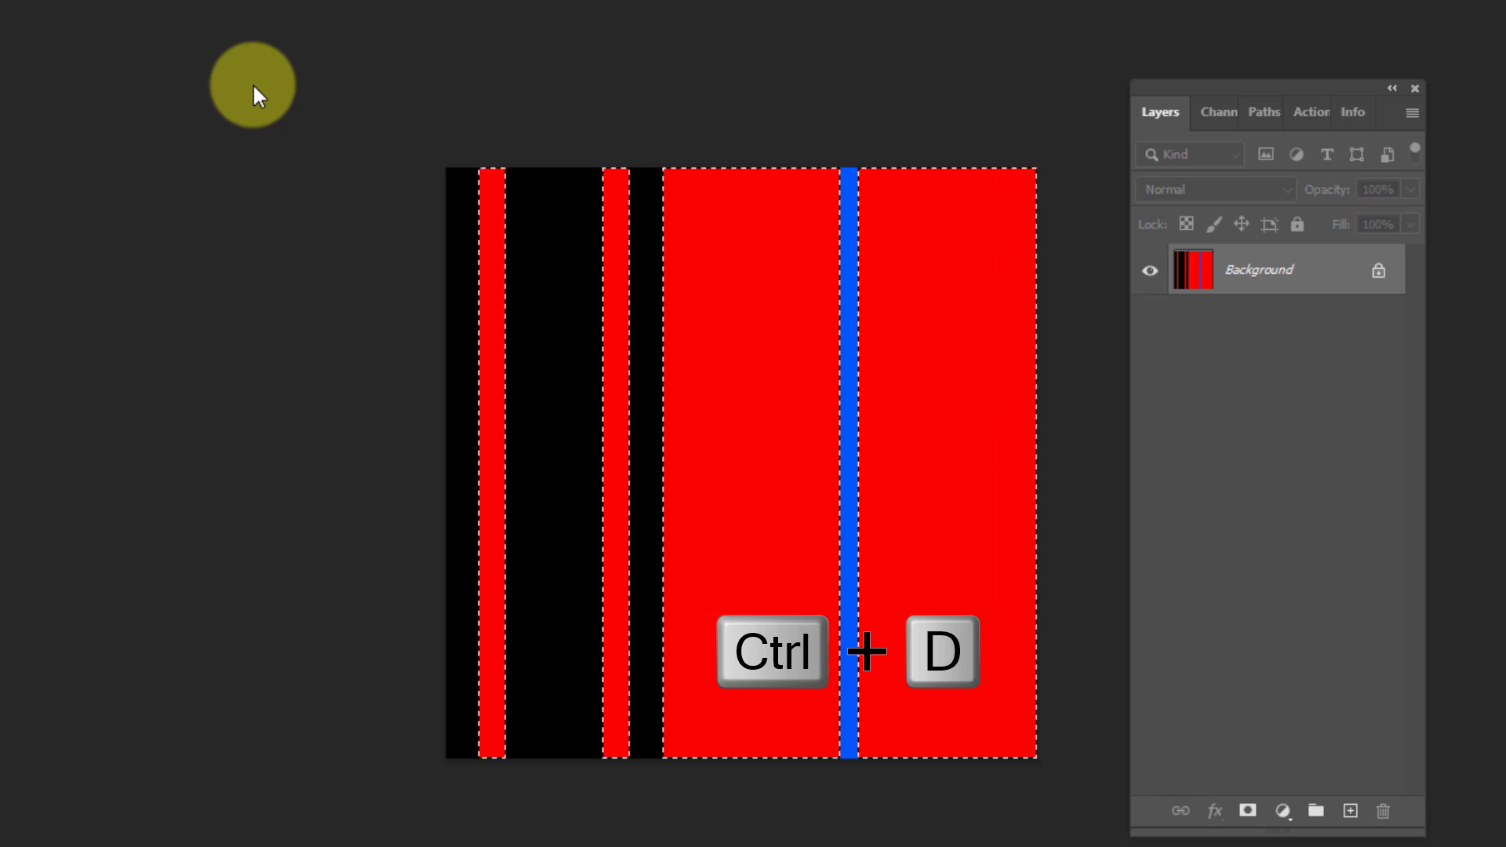
pyautogui.hotkey('ctrl', 'd')
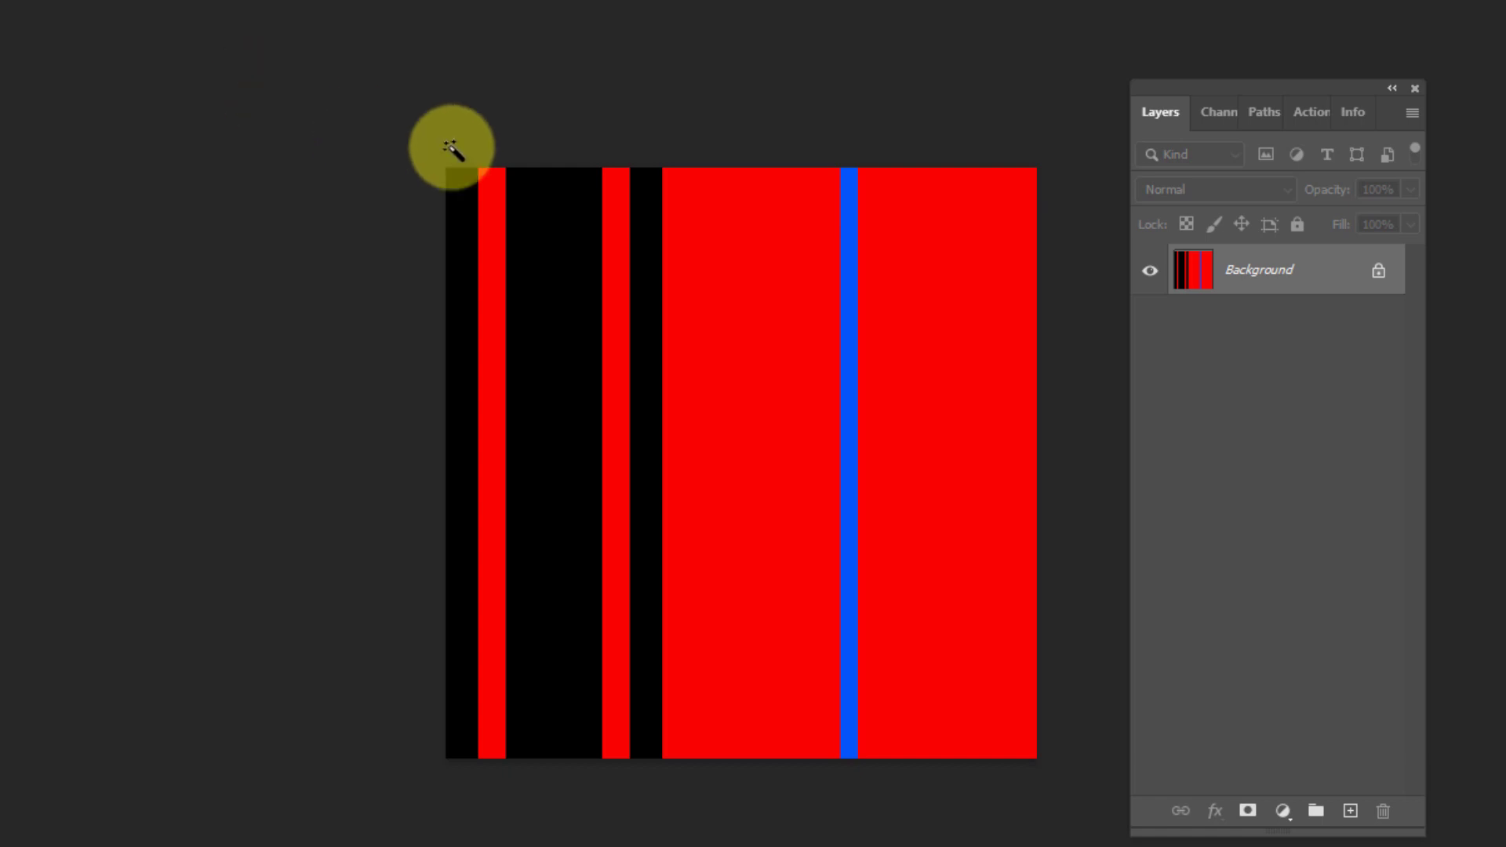
# Step: Select the thin blue stripe with the Magic Wand and fill it with the white background color
pyautogui.press('w')
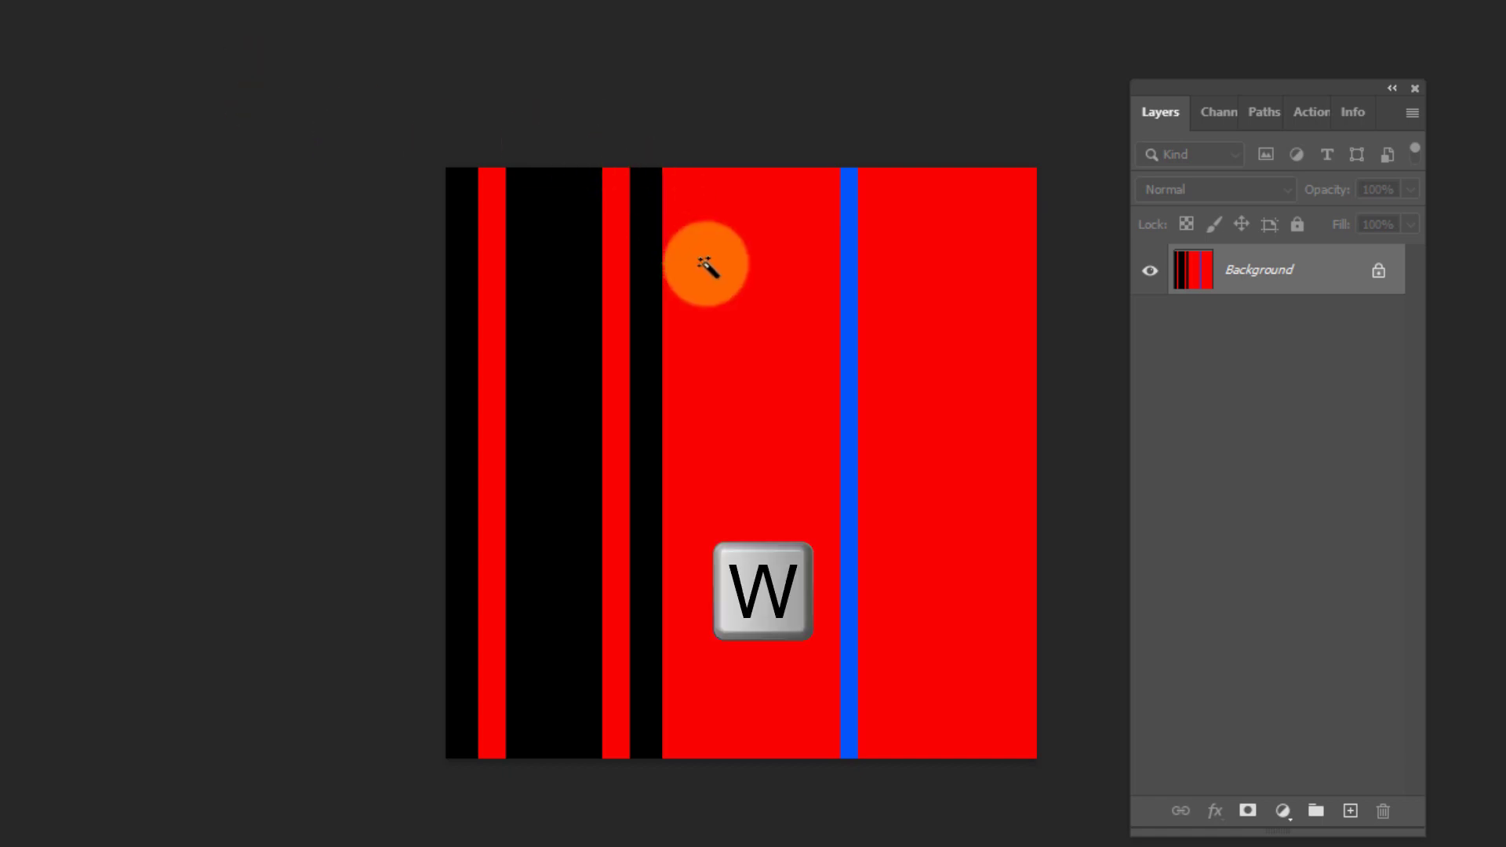
pyautogui.click(849, 346)
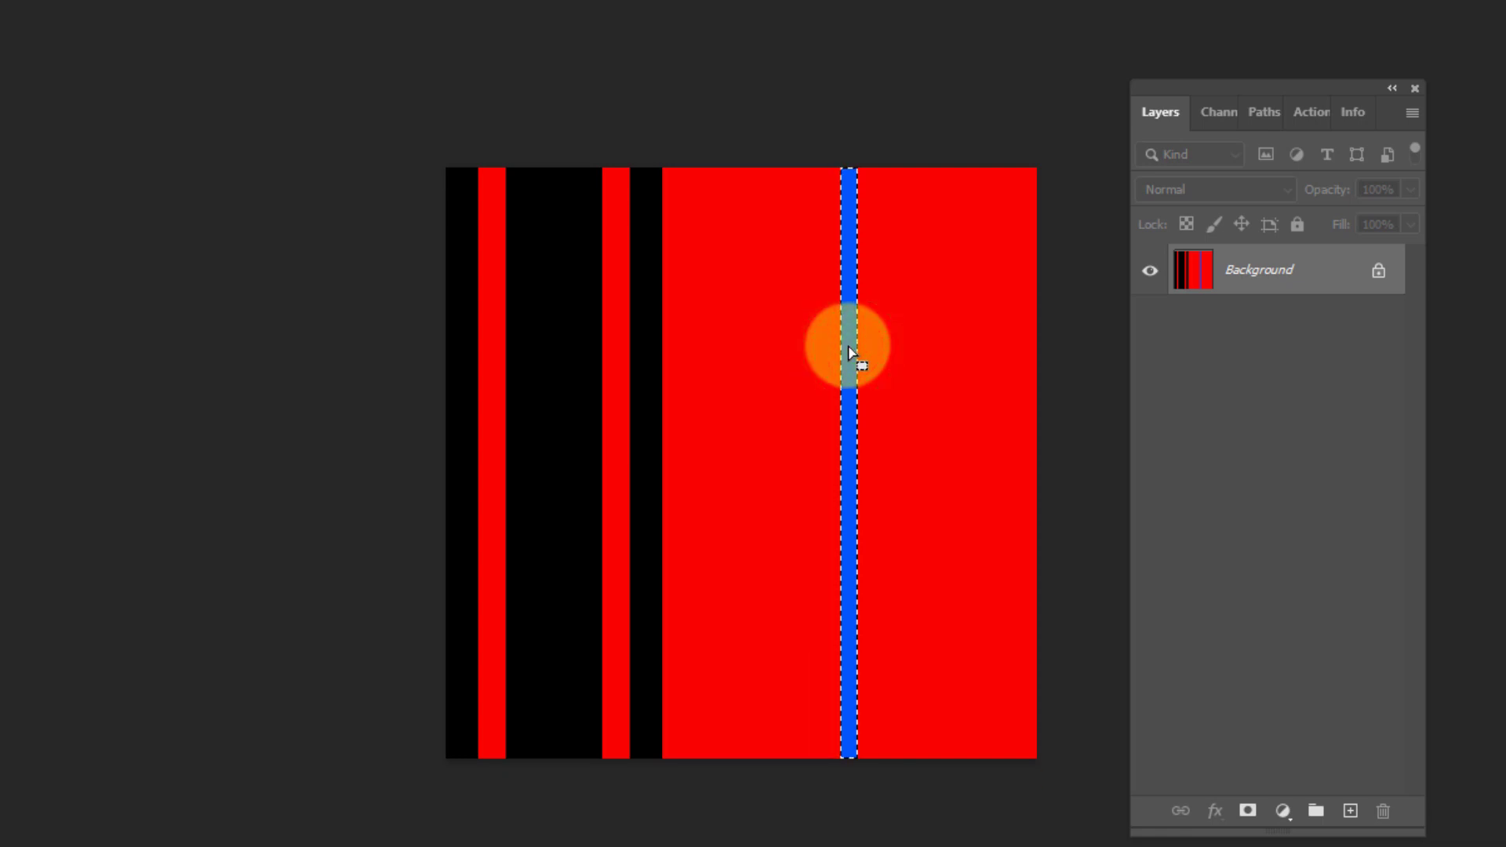
pyautogui.hotkey('ctrl', 'Delete')
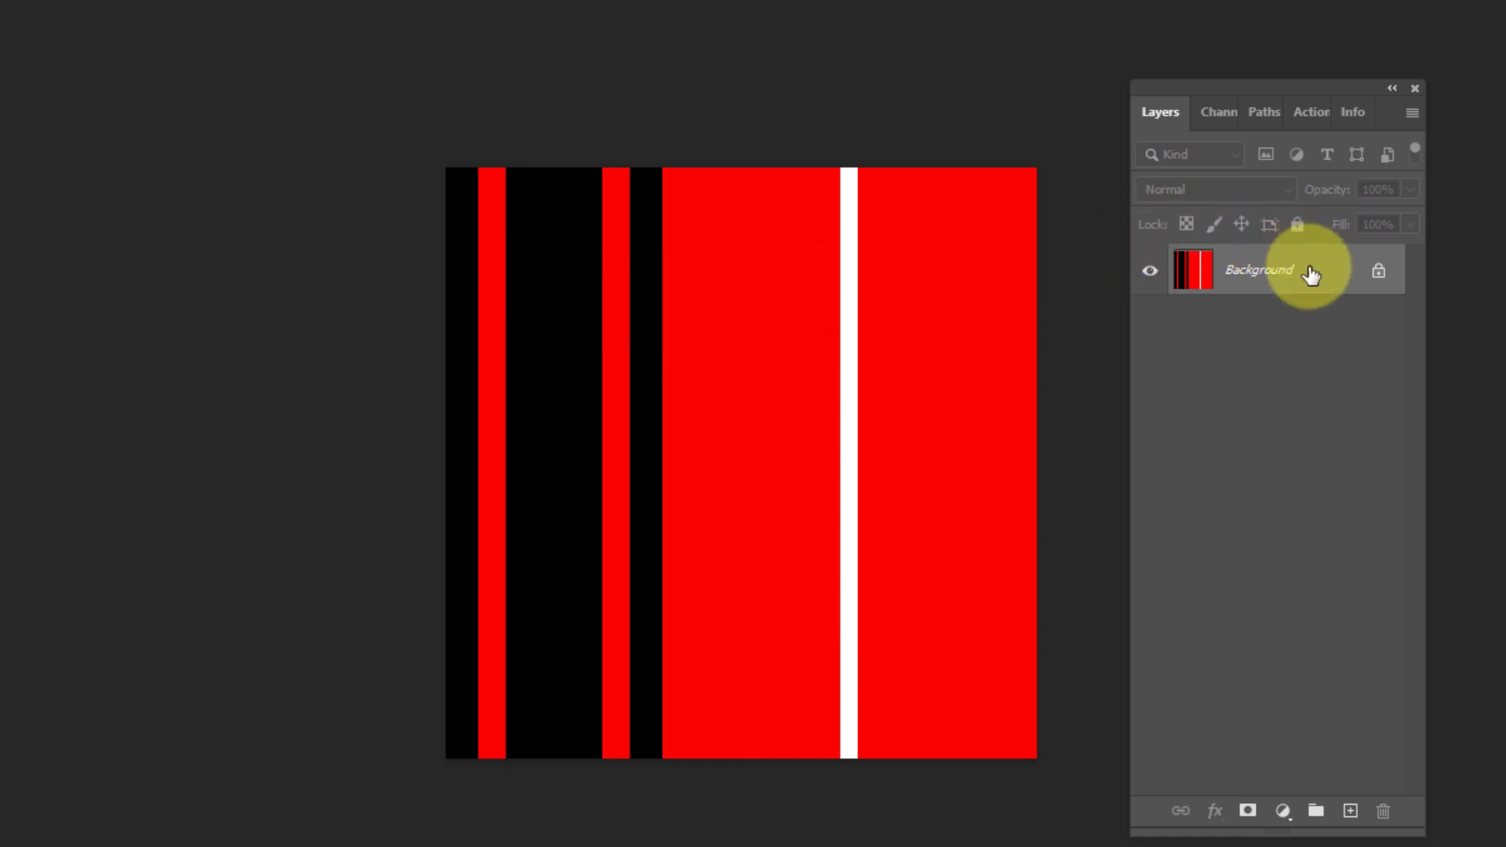
# Step: Duplicate the Background layer, rotate the copy's stripes 90° clockwise, deselect, and toggle the copy's visibility to check it against the original
pyautogui.moveTo(1314, 275); pyautogui.dragTo(1351, 813)
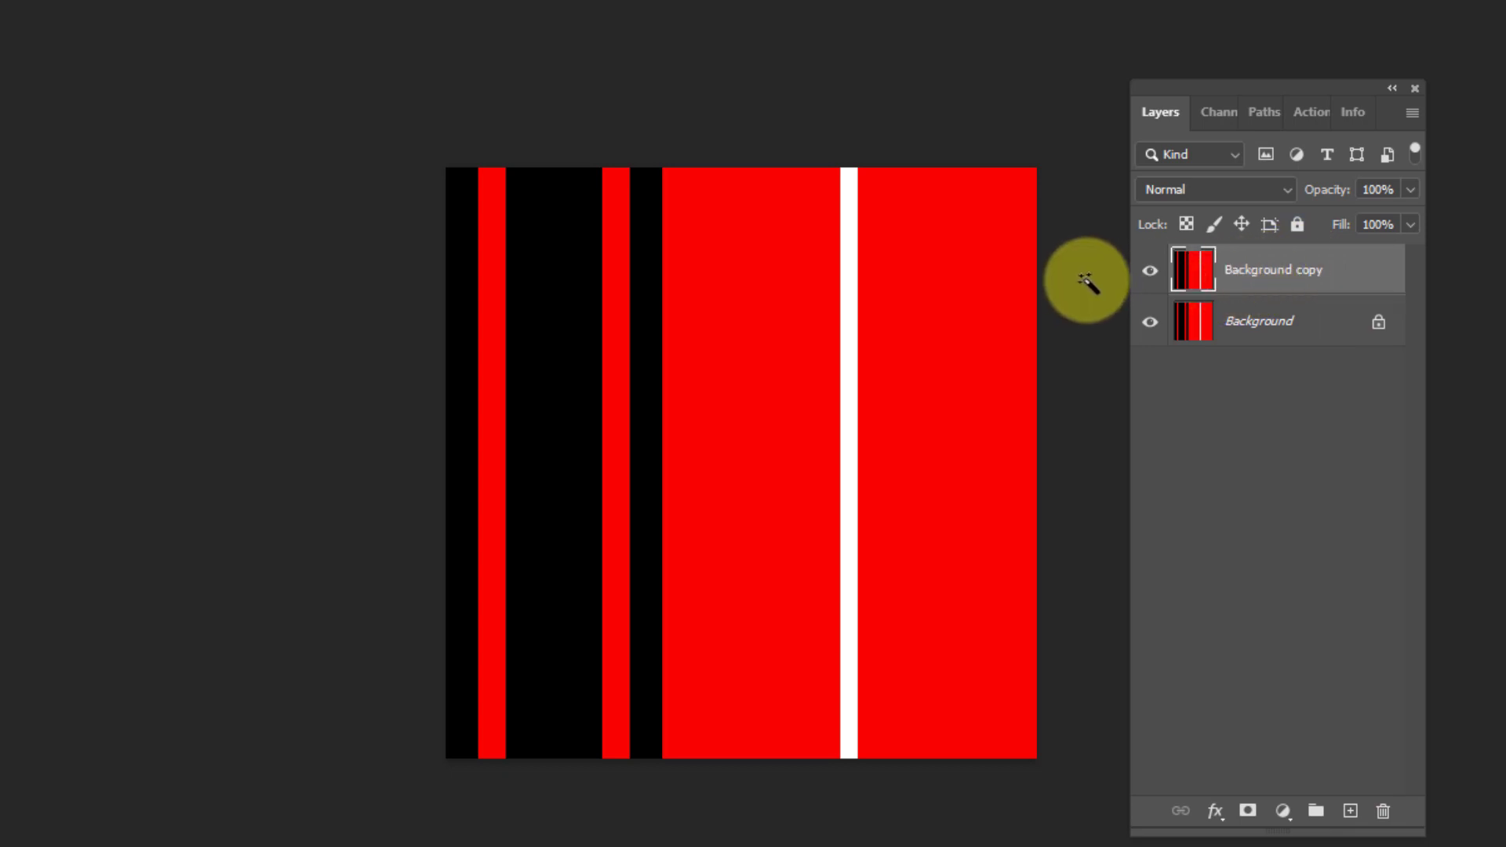
pyautogui.hotkey('ctrl', 'a')
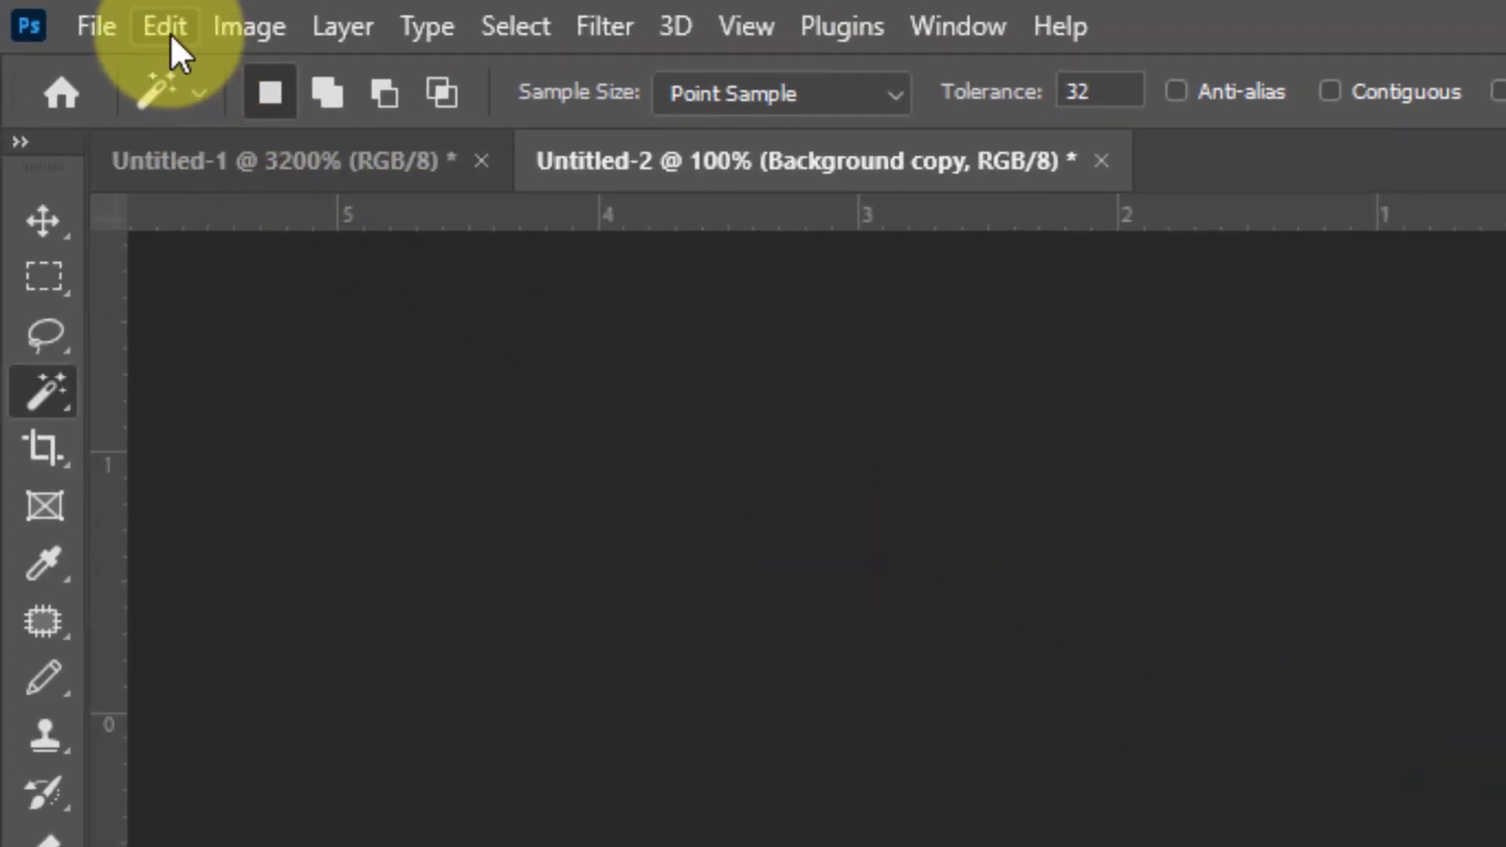
pyautogui.click(166, 26)
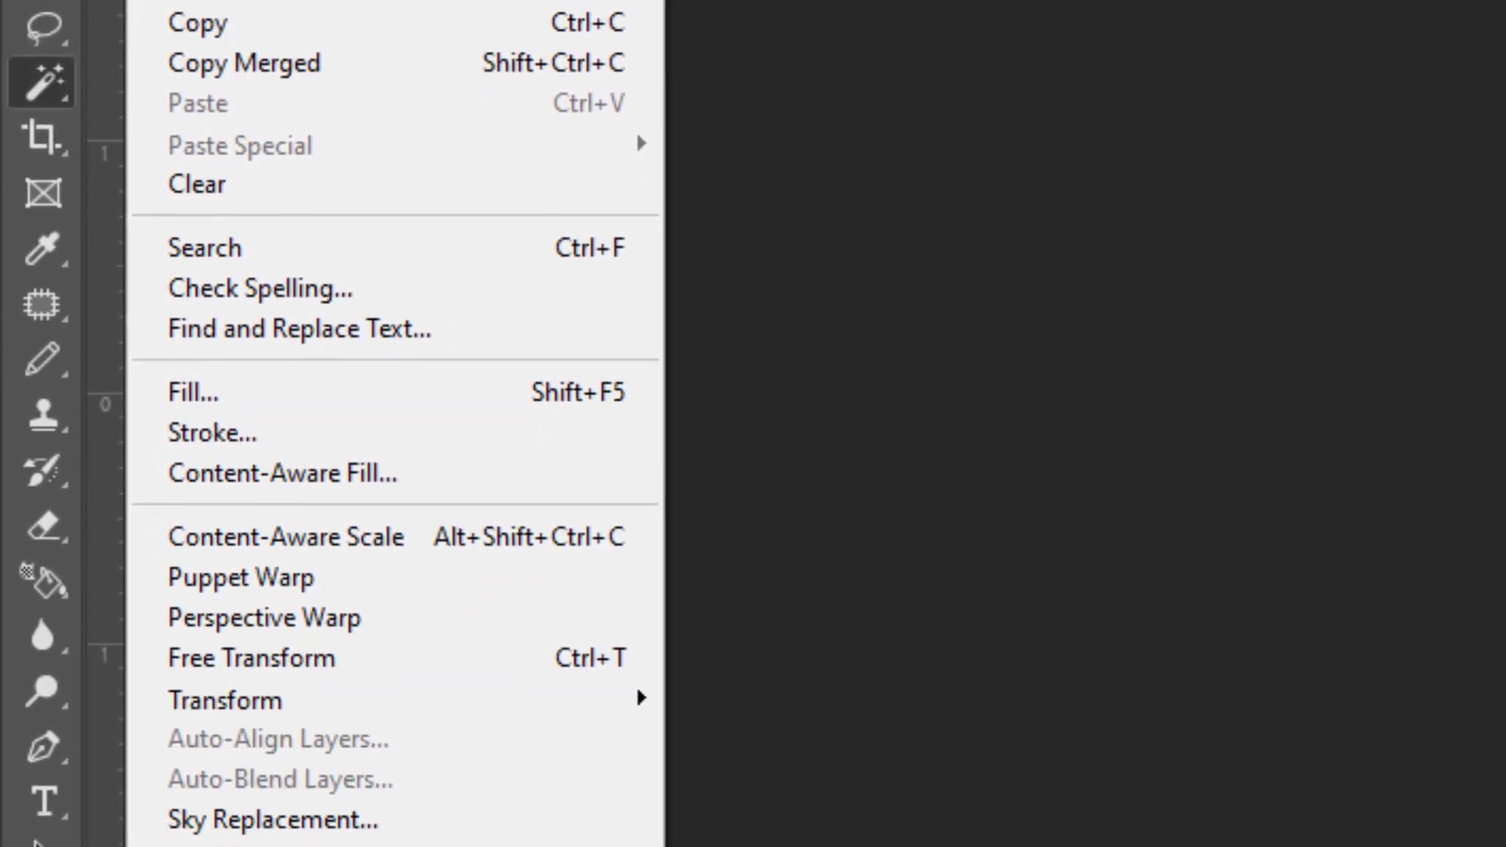
pyautogui.click(347, 697)
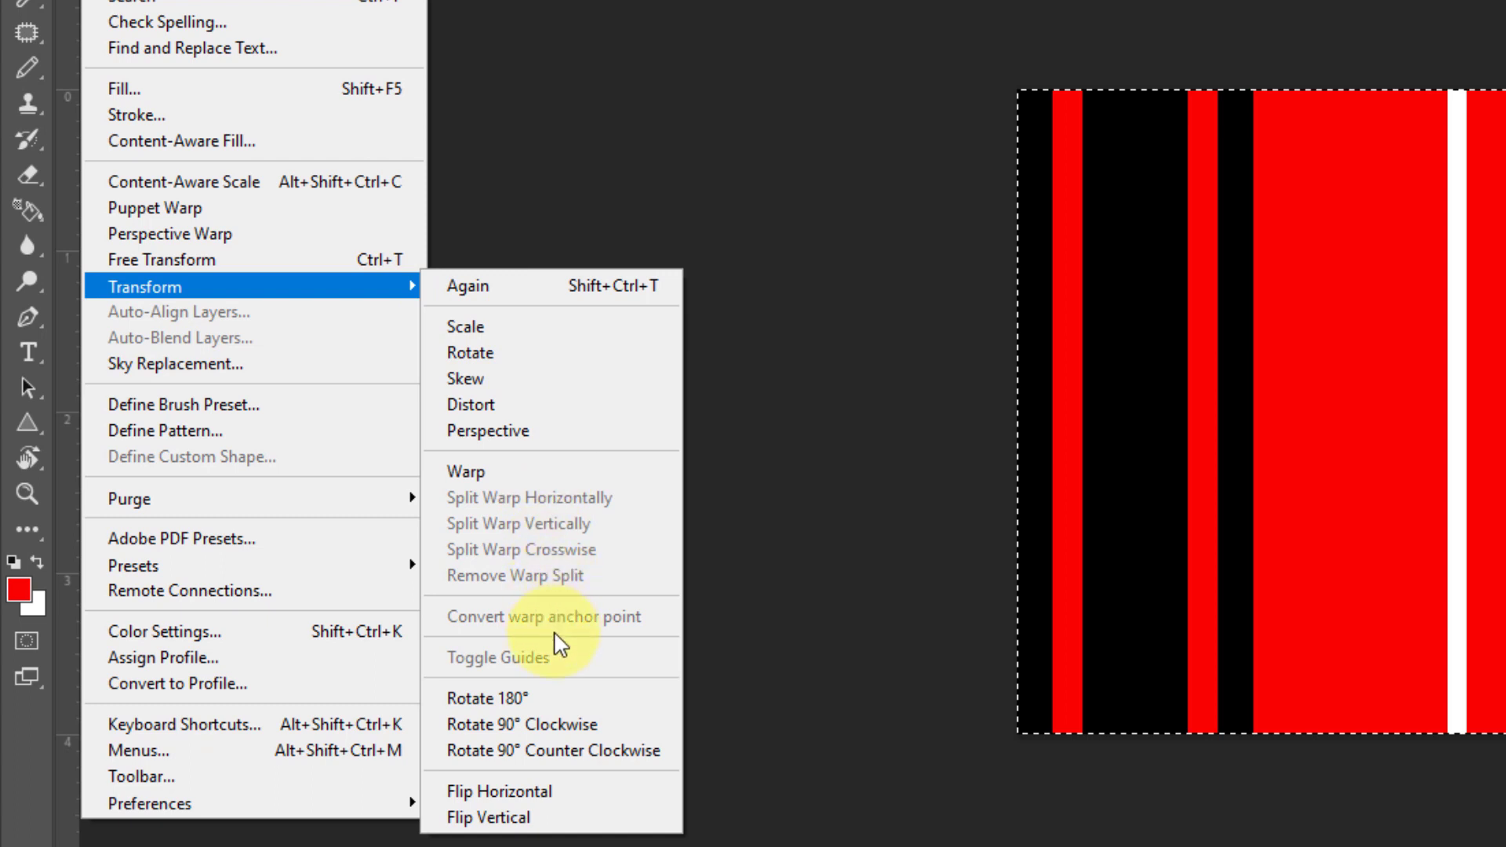
pyautogui.click(559, 722)
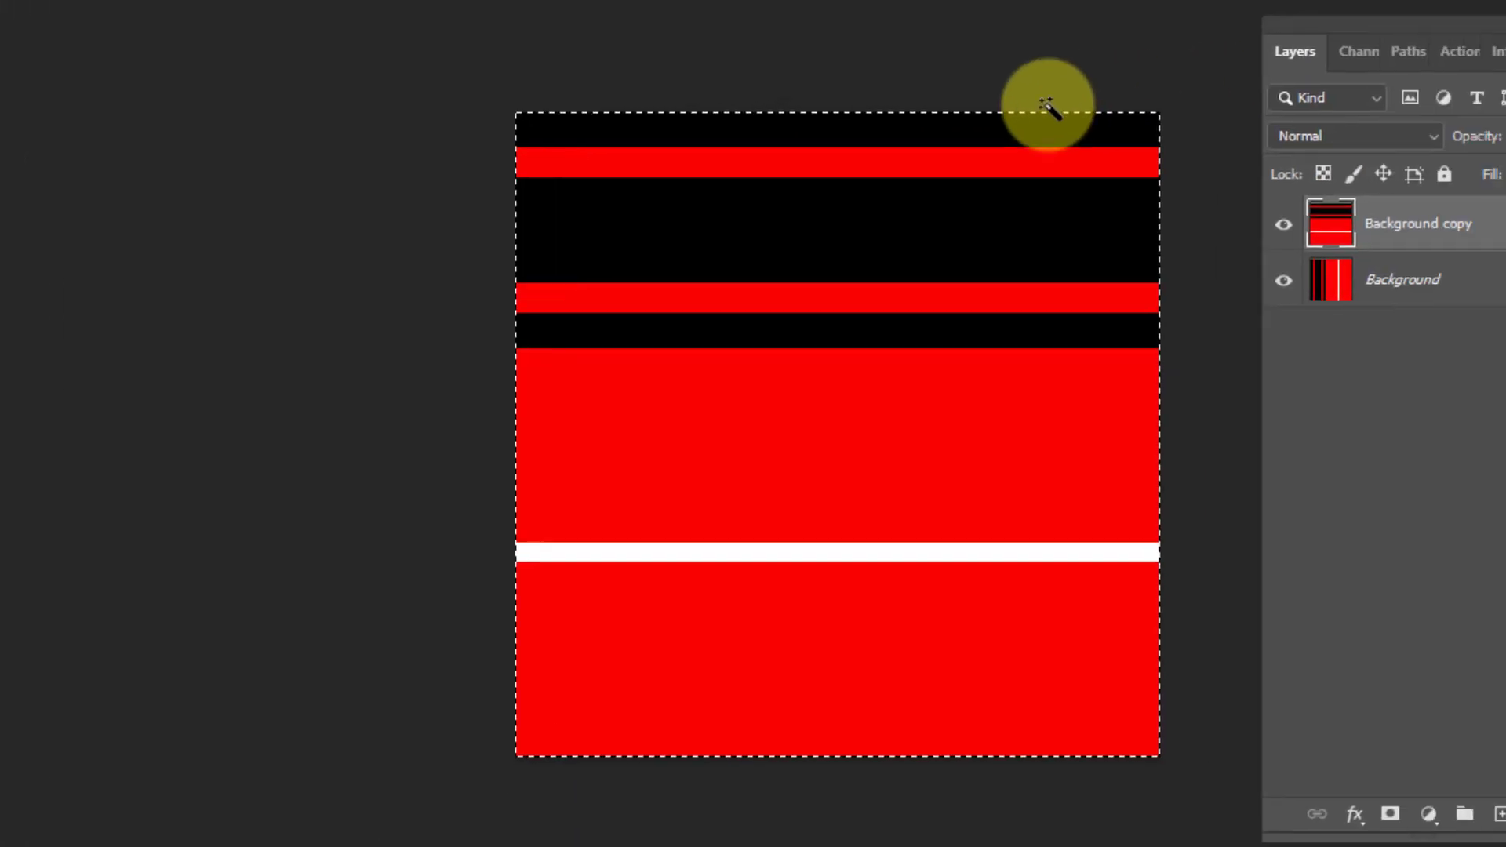
pyautogui.hotkey('ctrl', 'd')
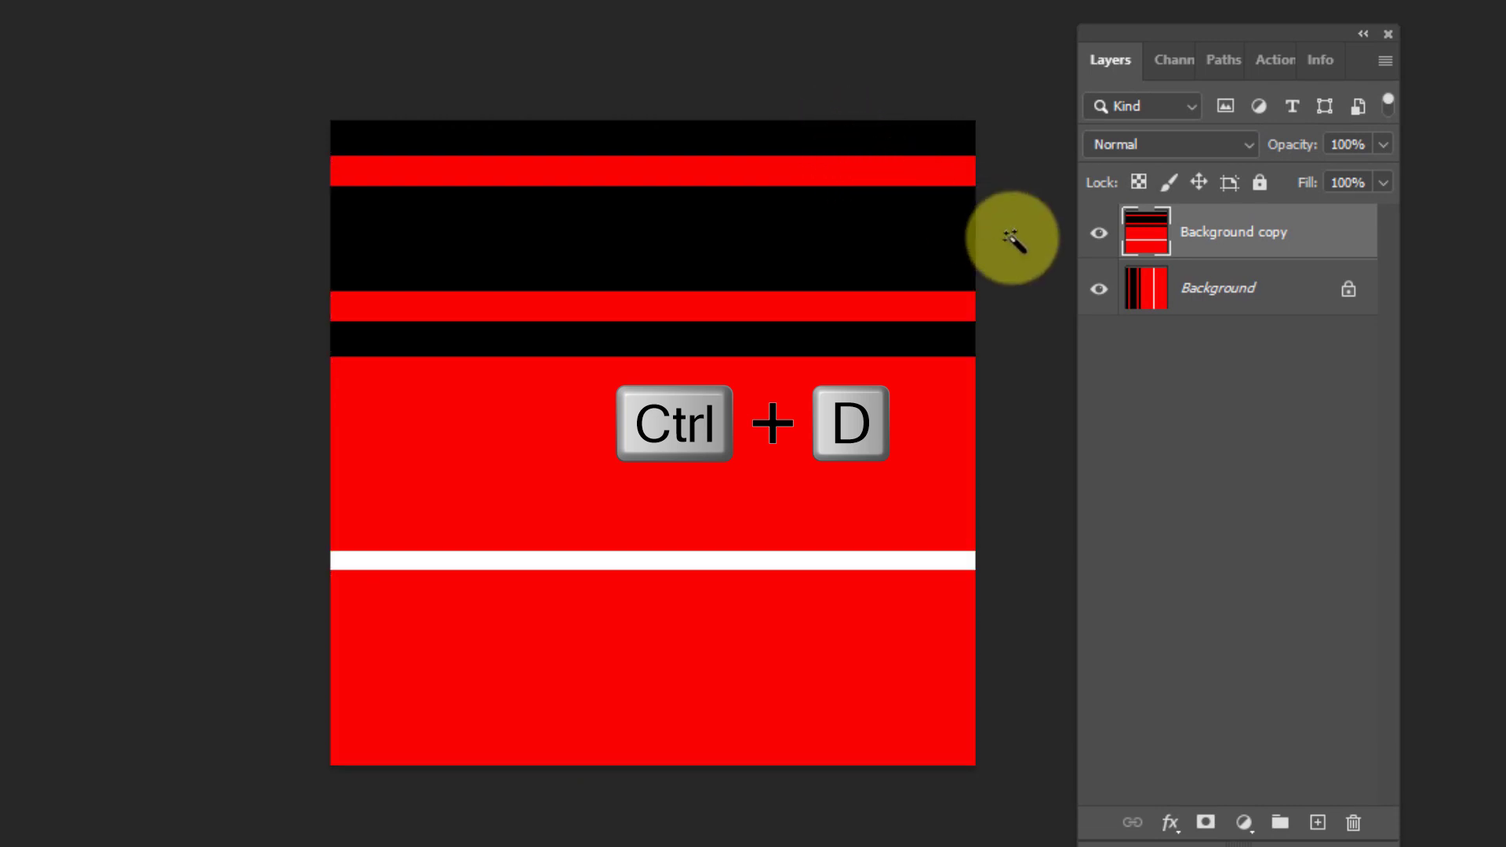
pyautogui.click(1099, 235)
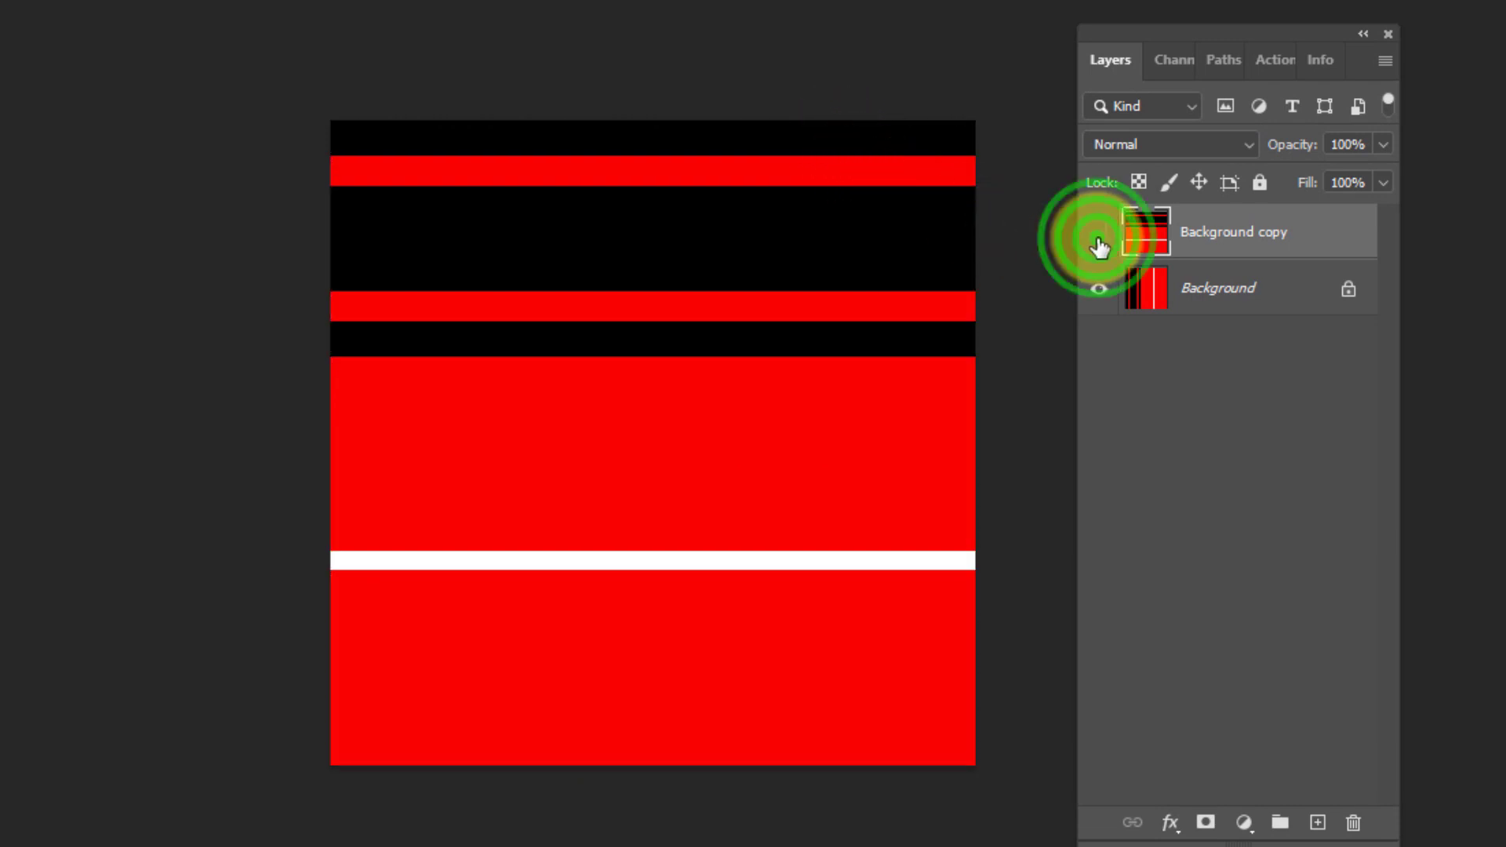
pyautogui.click(1099, 235)
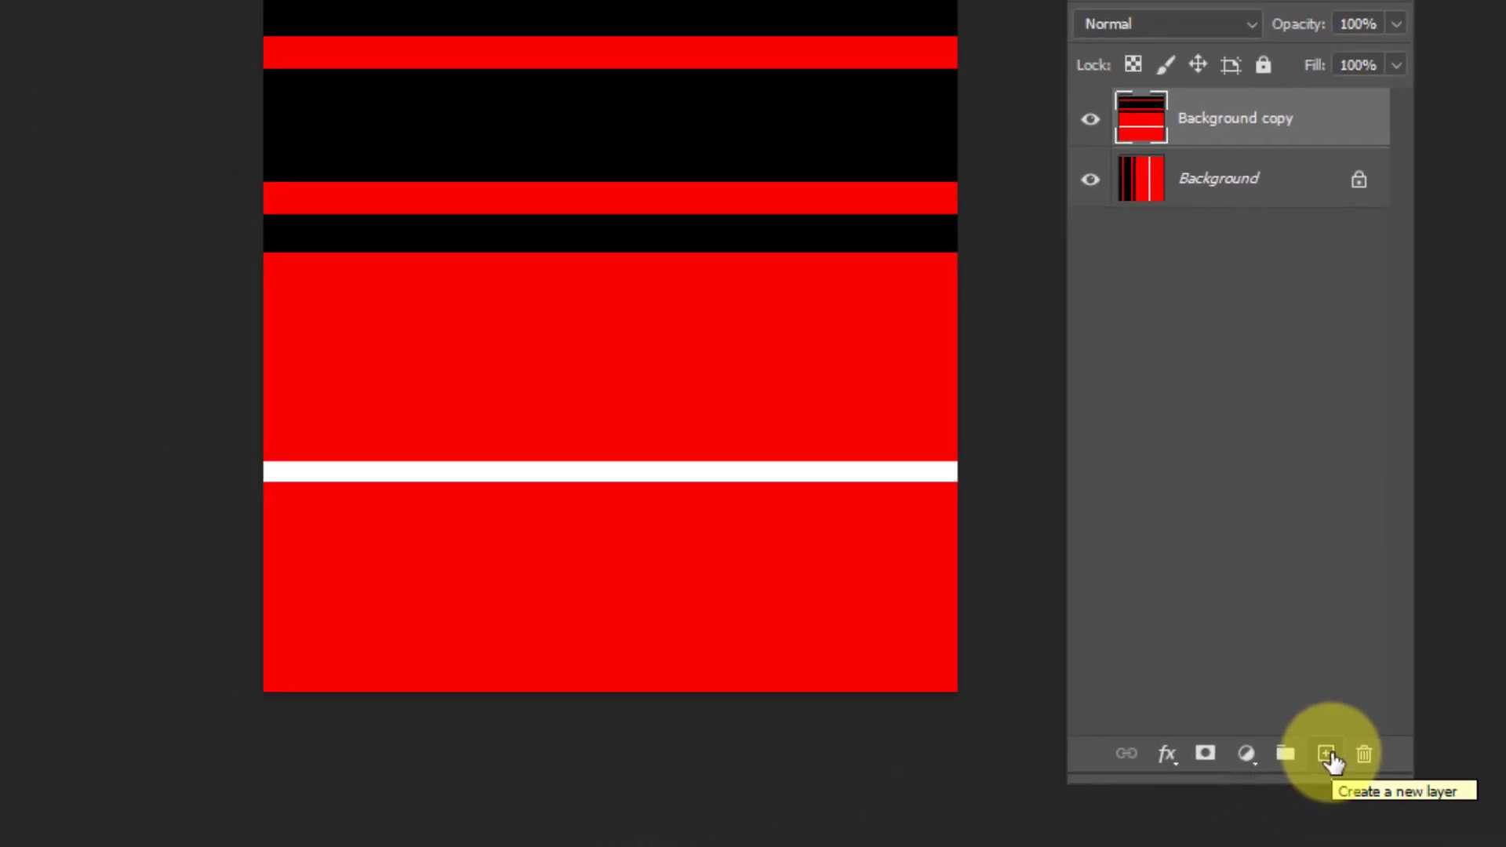
# Step: Add a new empty layer above the Background copy and review the stack by toggling each layer's visibility off and on
pyautogui.click(1328, 755)
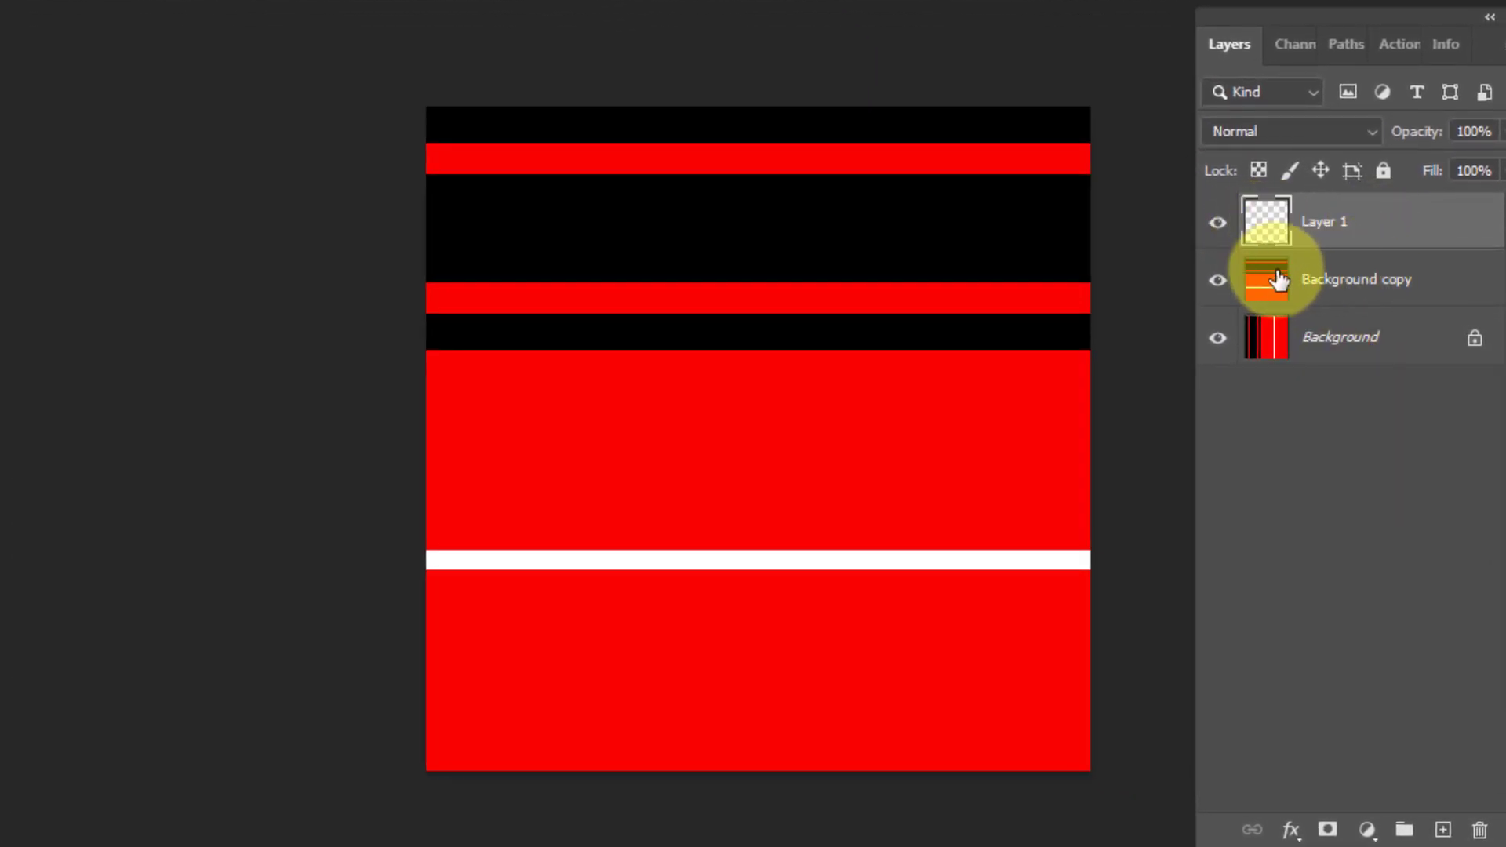
pyautogui.click(1218, 226)
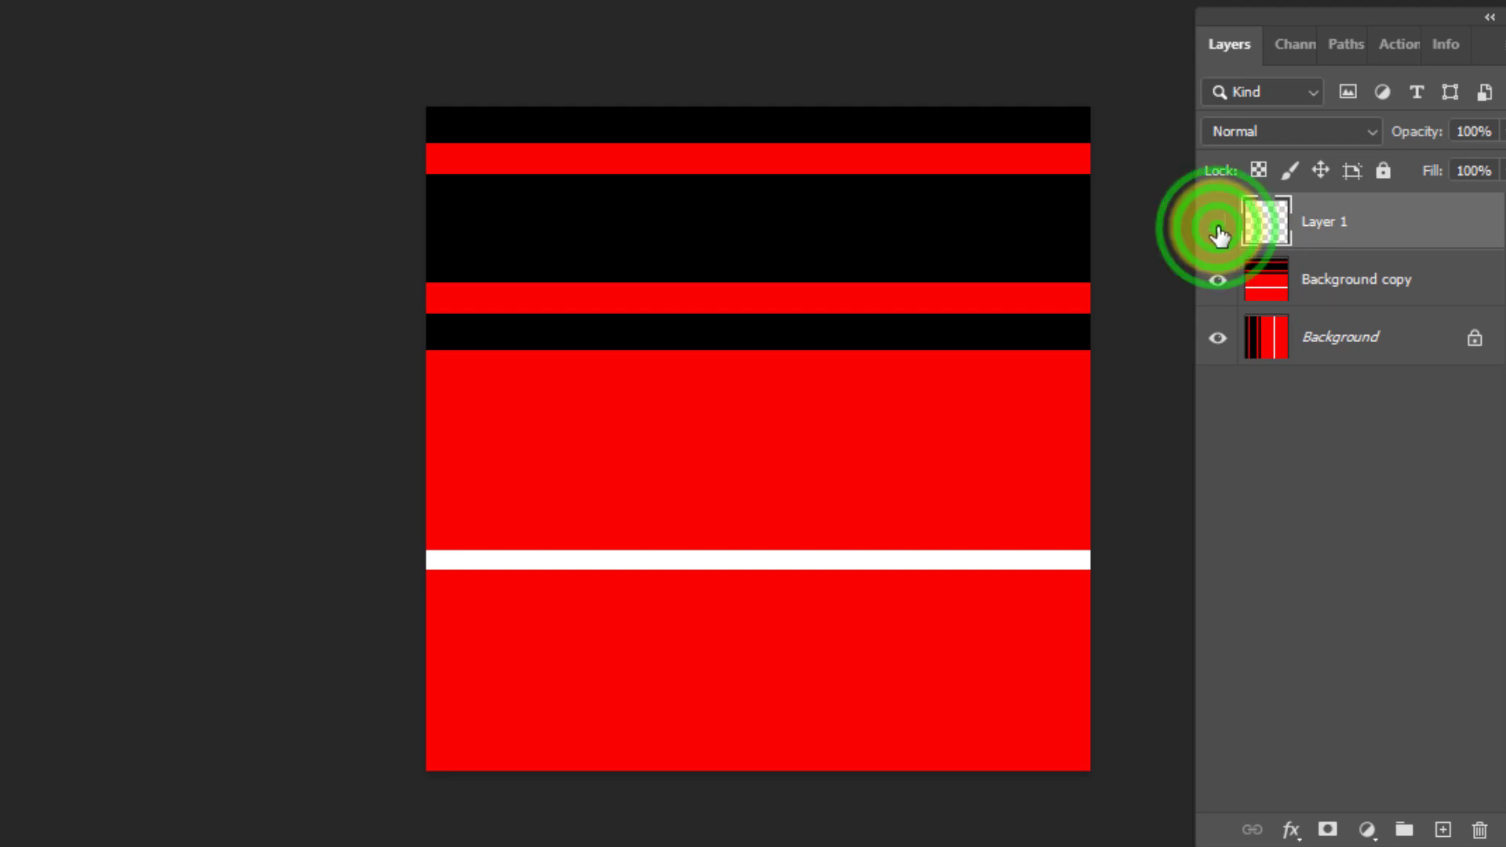
pyautogui.click(1218, 280)
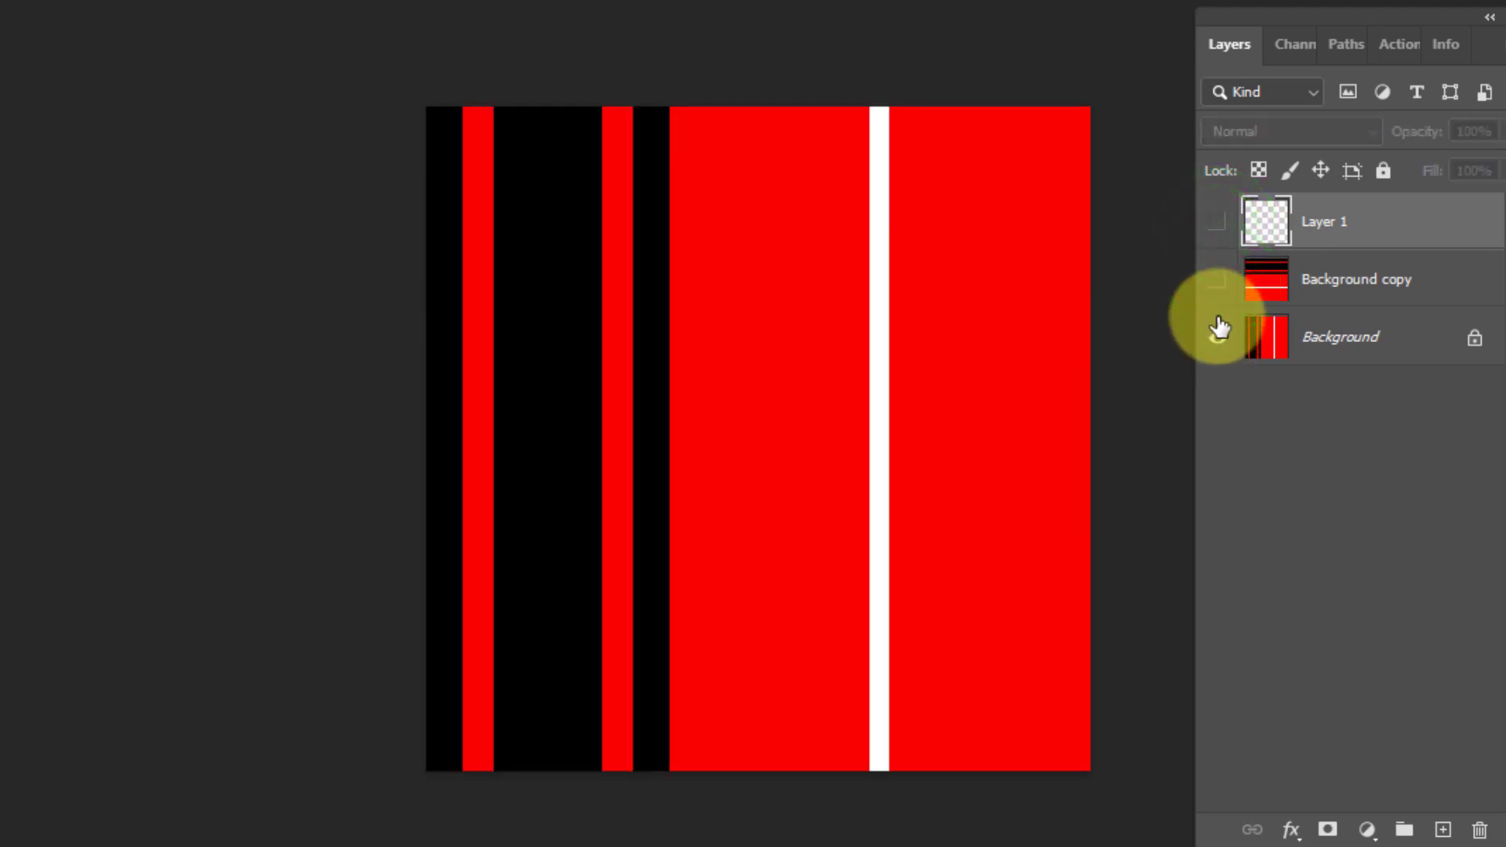
pyautogui.click(1226, 336)
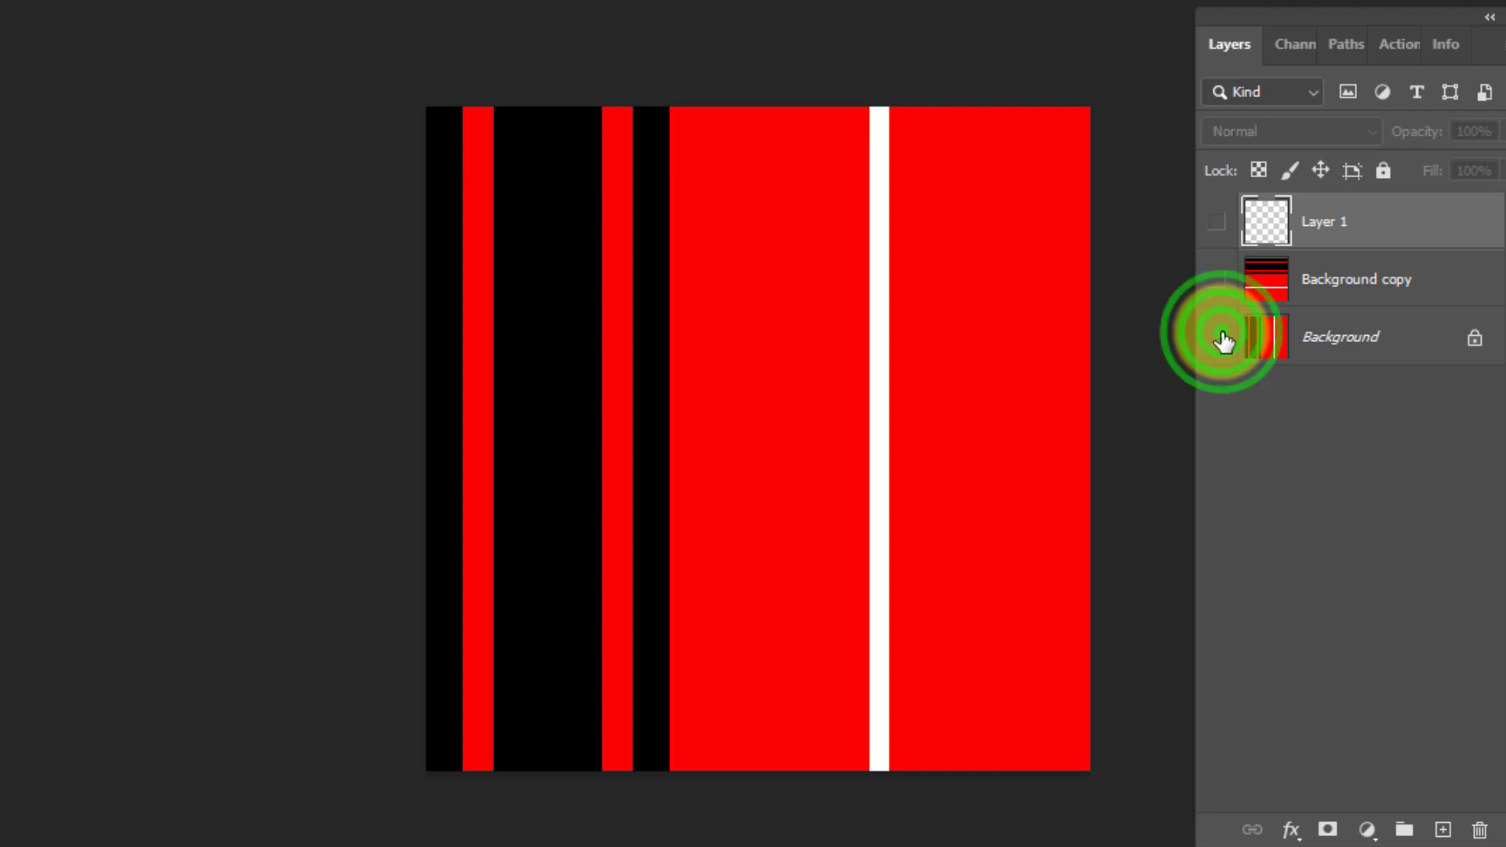
pyautogui.click(1225, 336)
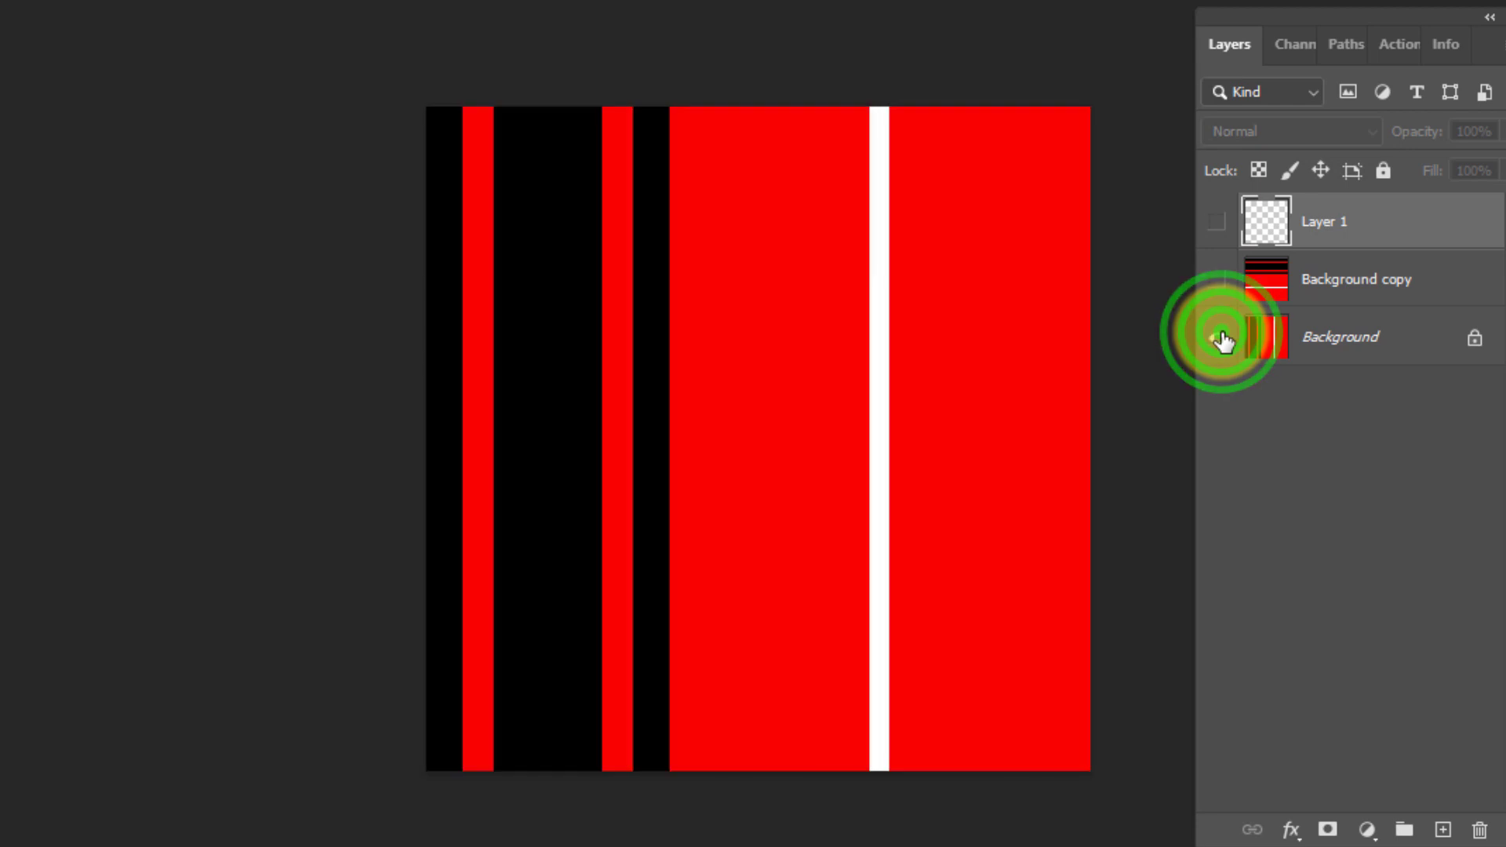
pyautogui.click(1218, 281)
pyautogui.click(1218, 224)
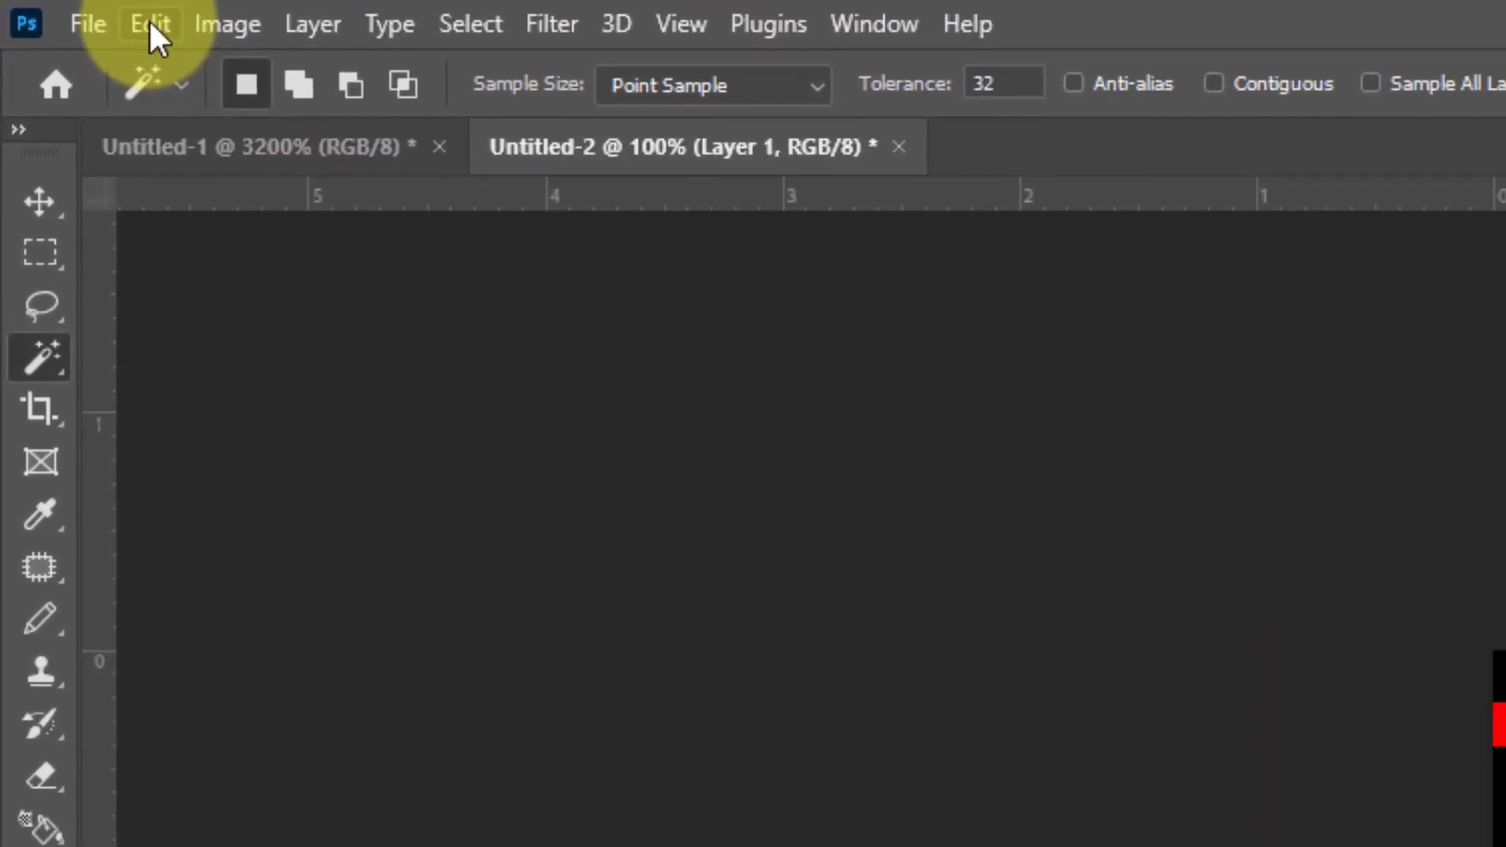
# Step: Open the Fill dialog for Layer 1 and move it clear of the canvas artwork
pyautogui.click(146, 24)
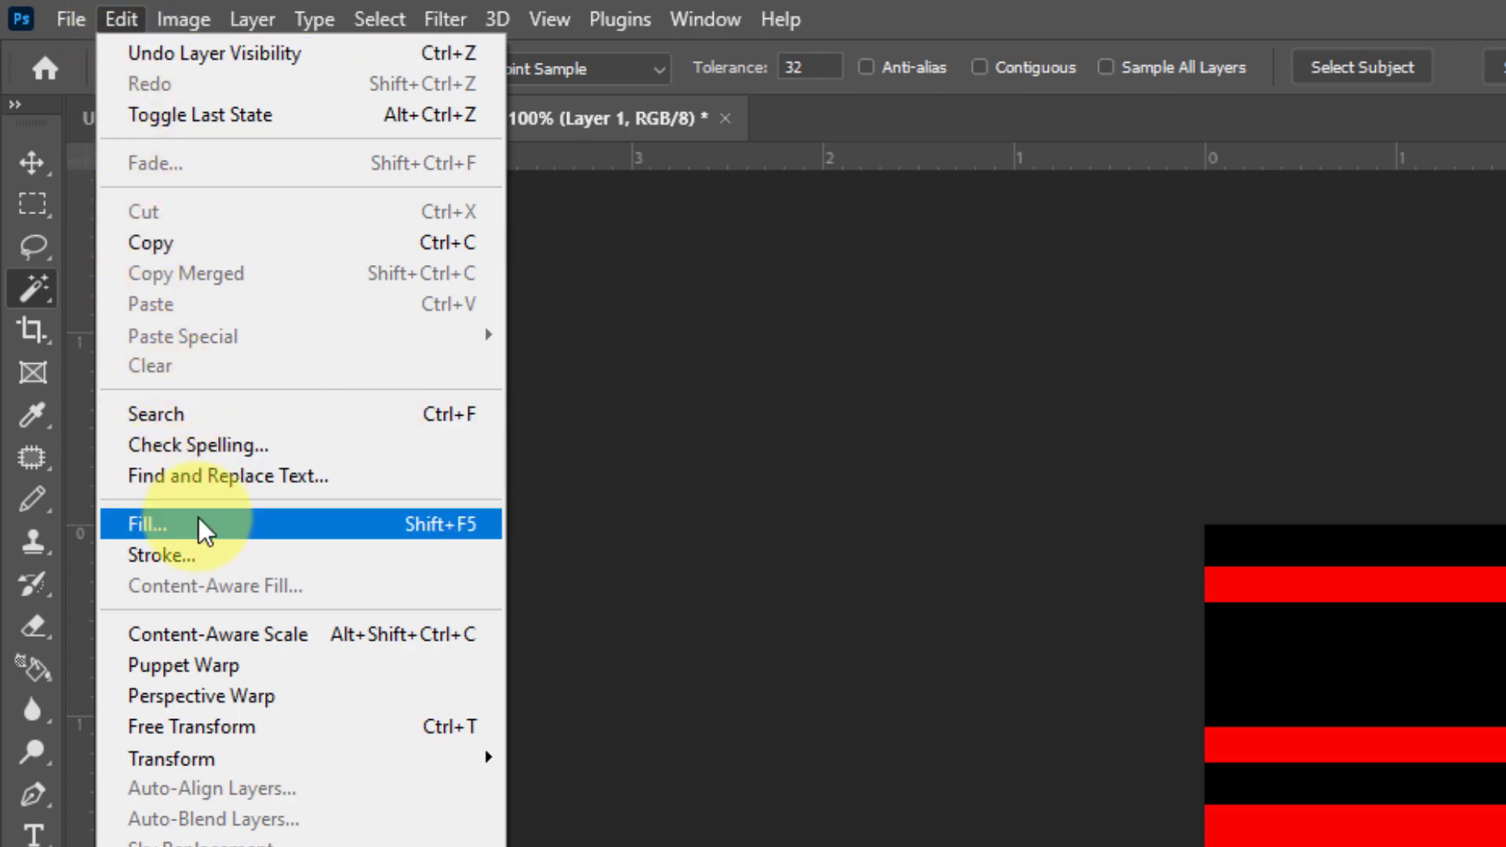
pyautogui.click(149, 524)
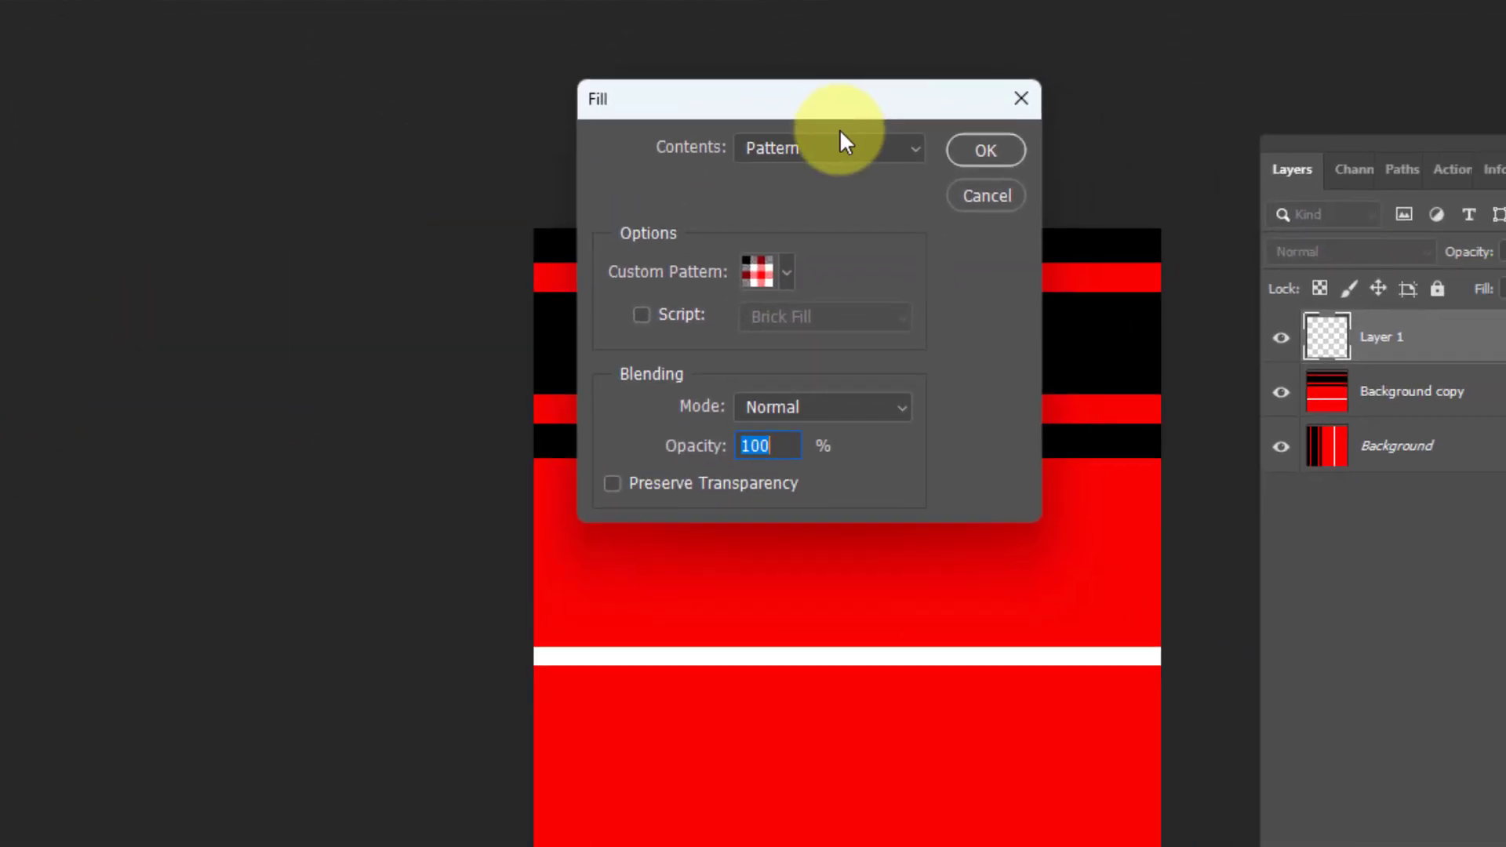
pyautogui.moveTo(841, 96); pyautogui.dragTo(885, 129)
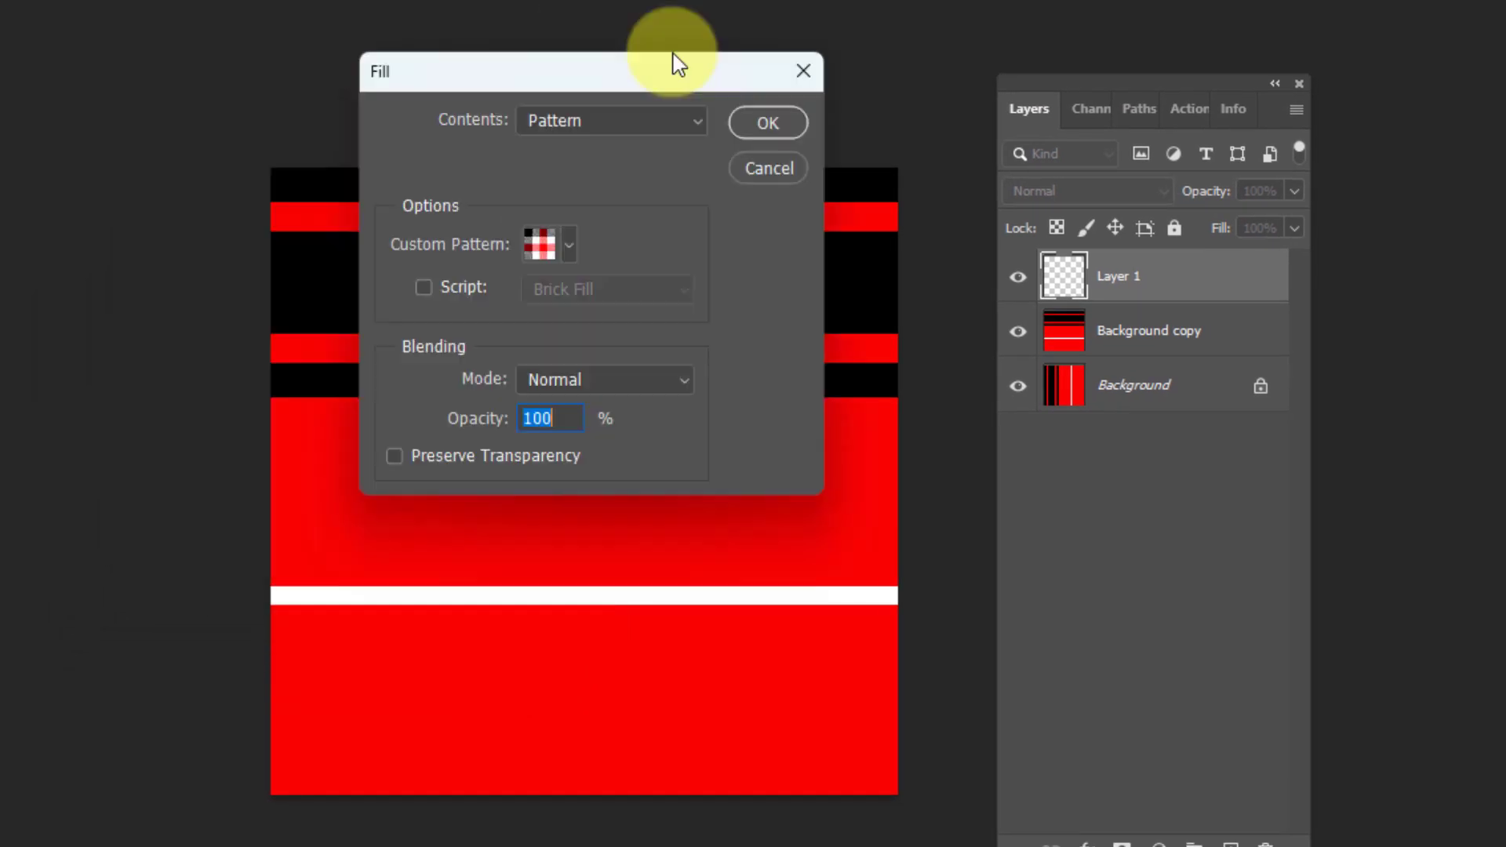
pyautogui.moveTo(677, 62); pyautogui.dragTo(1158, 455)
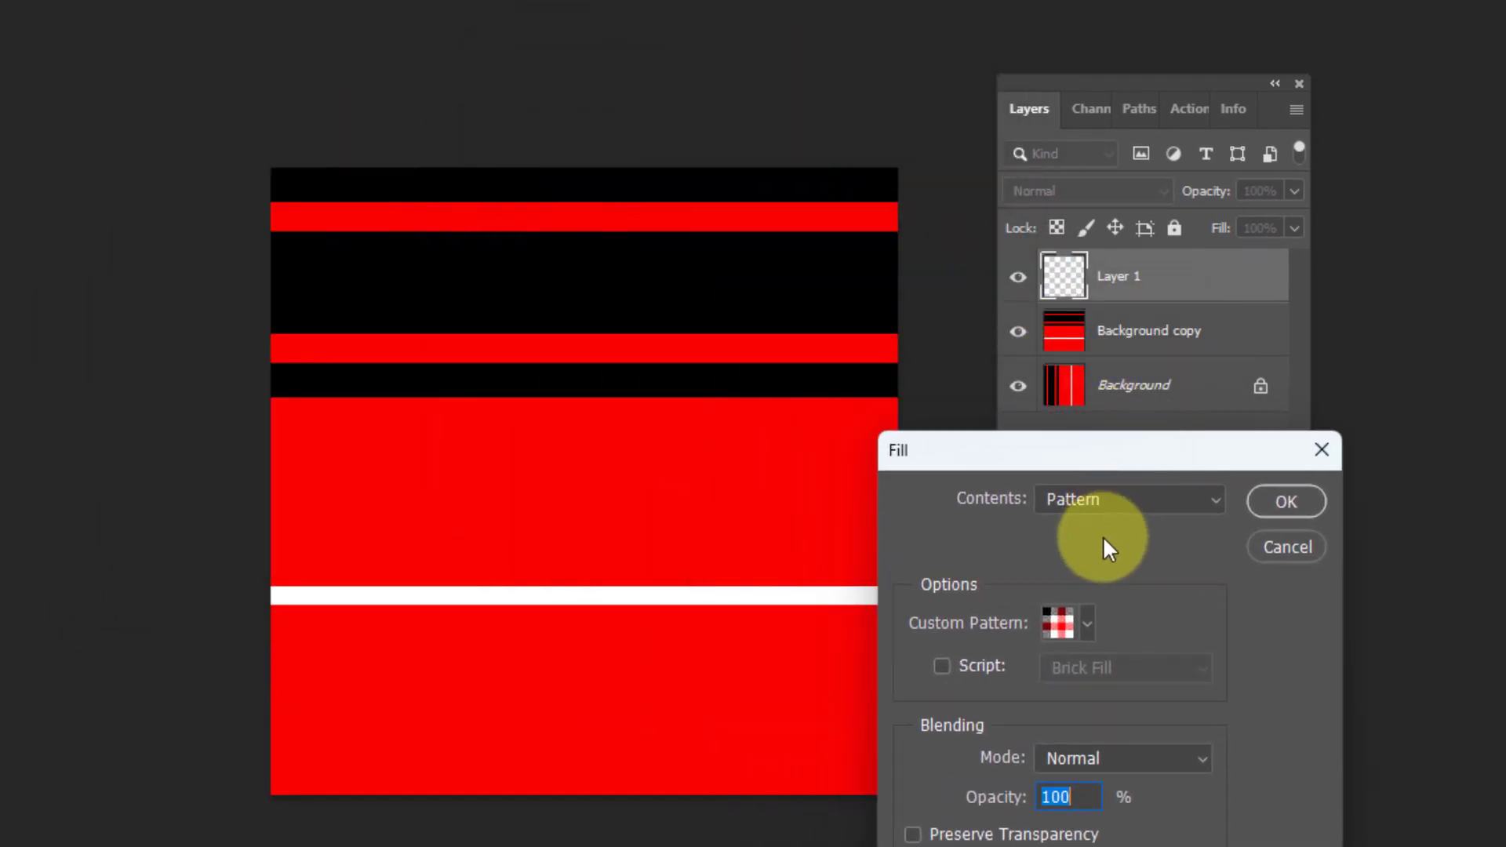
pyautogui.click(1089, 623)
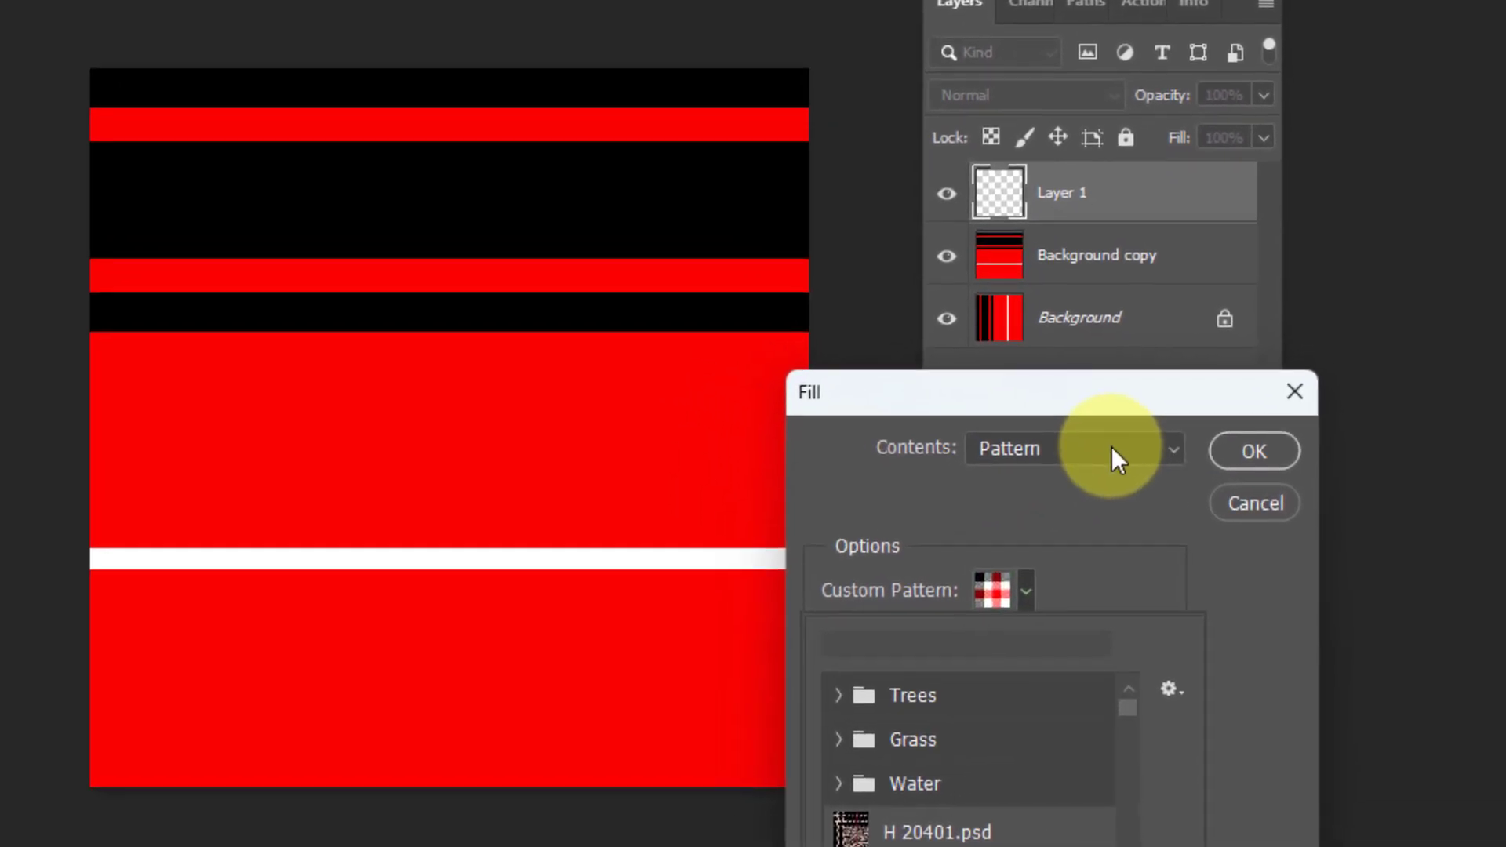
pyautogui.click(1113, 446)
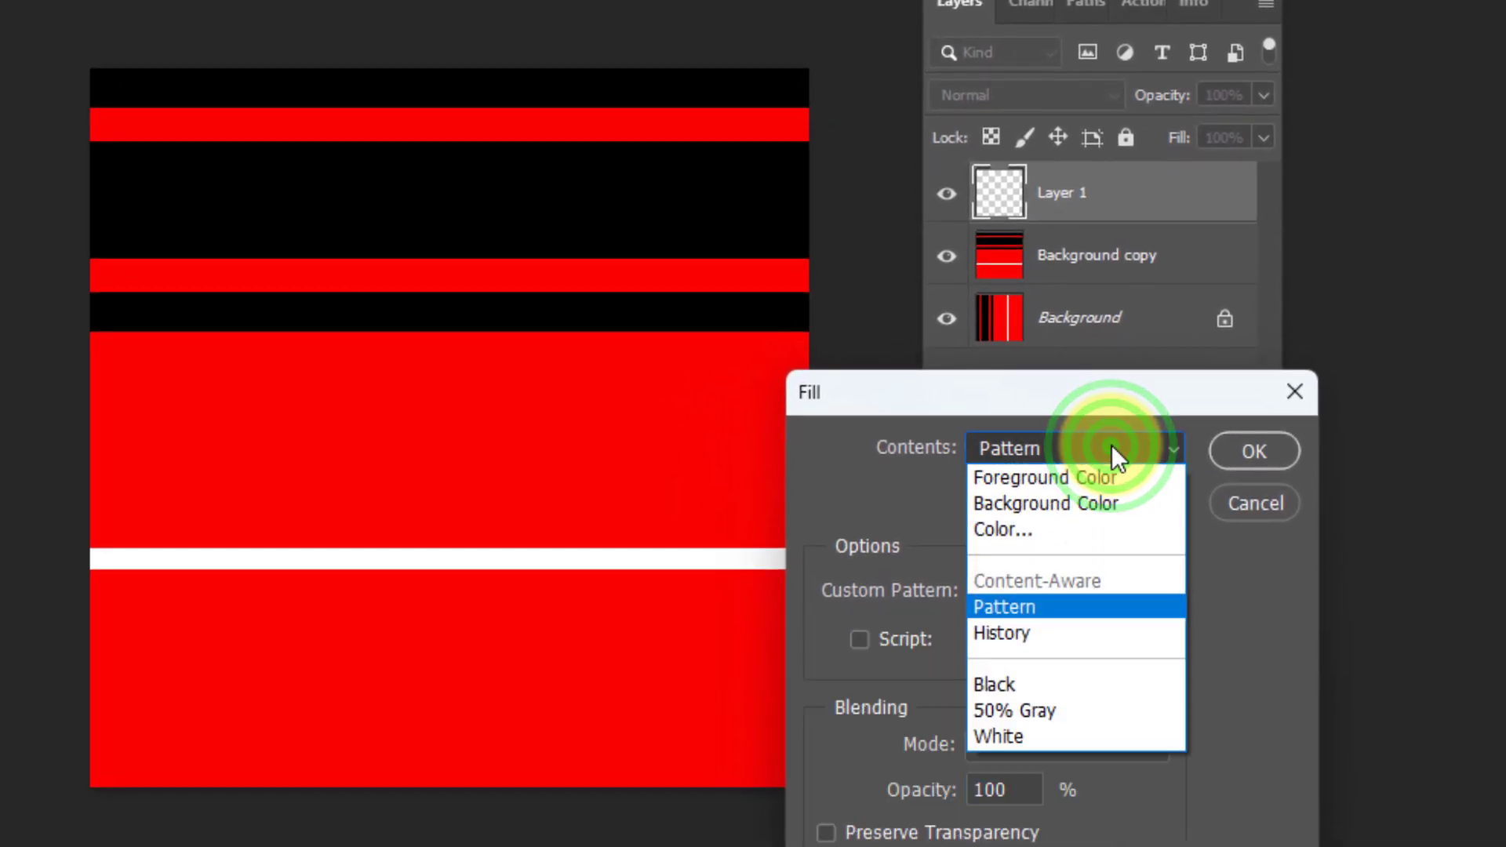
pyautogui.click(1112, 445)
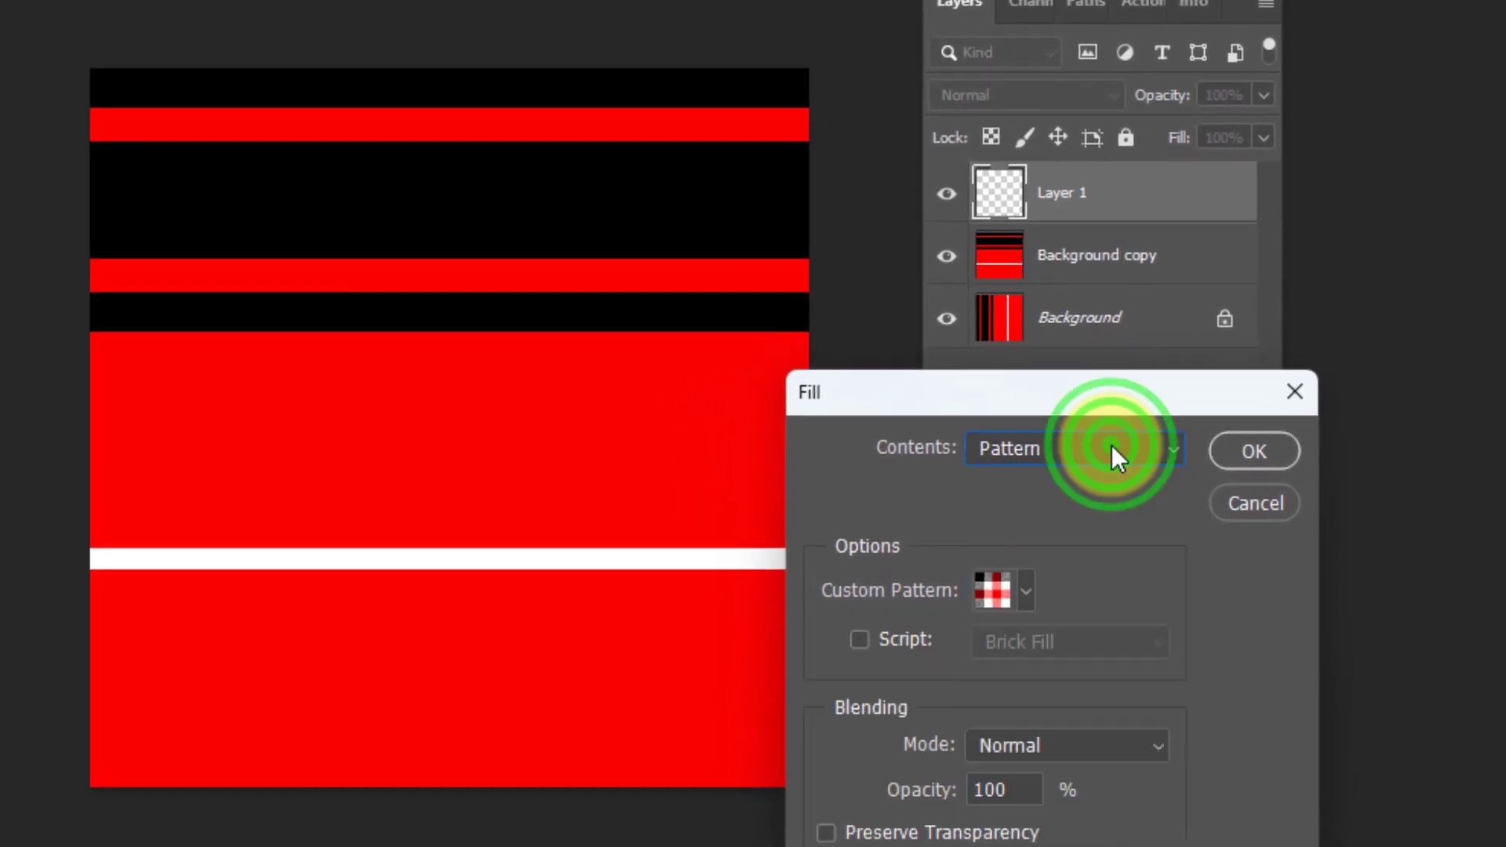
pyautogui.click(1023, 587)
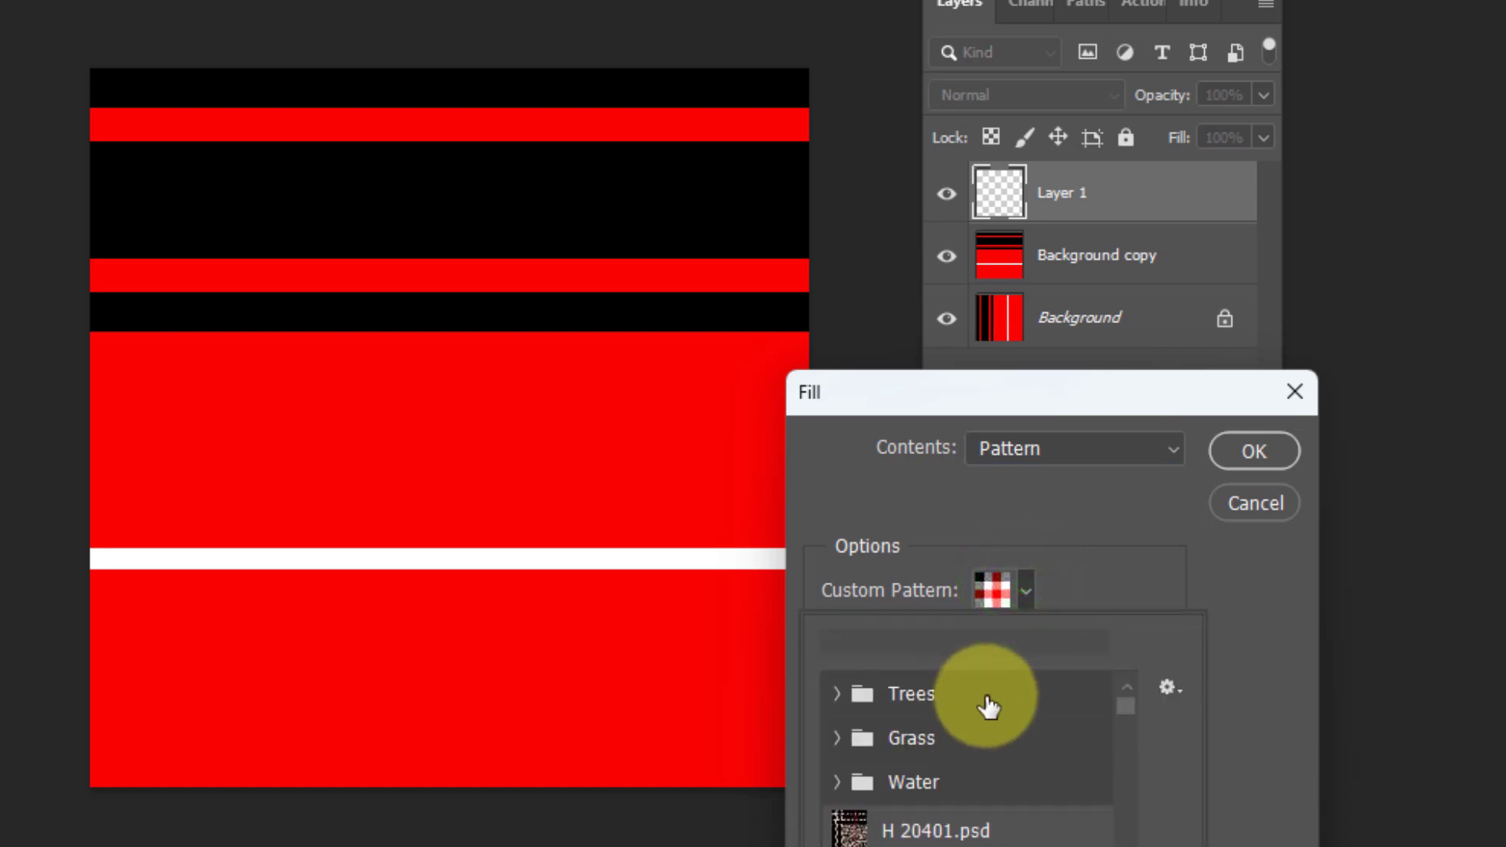
pyautogui.scroll(-2, 986, 706)
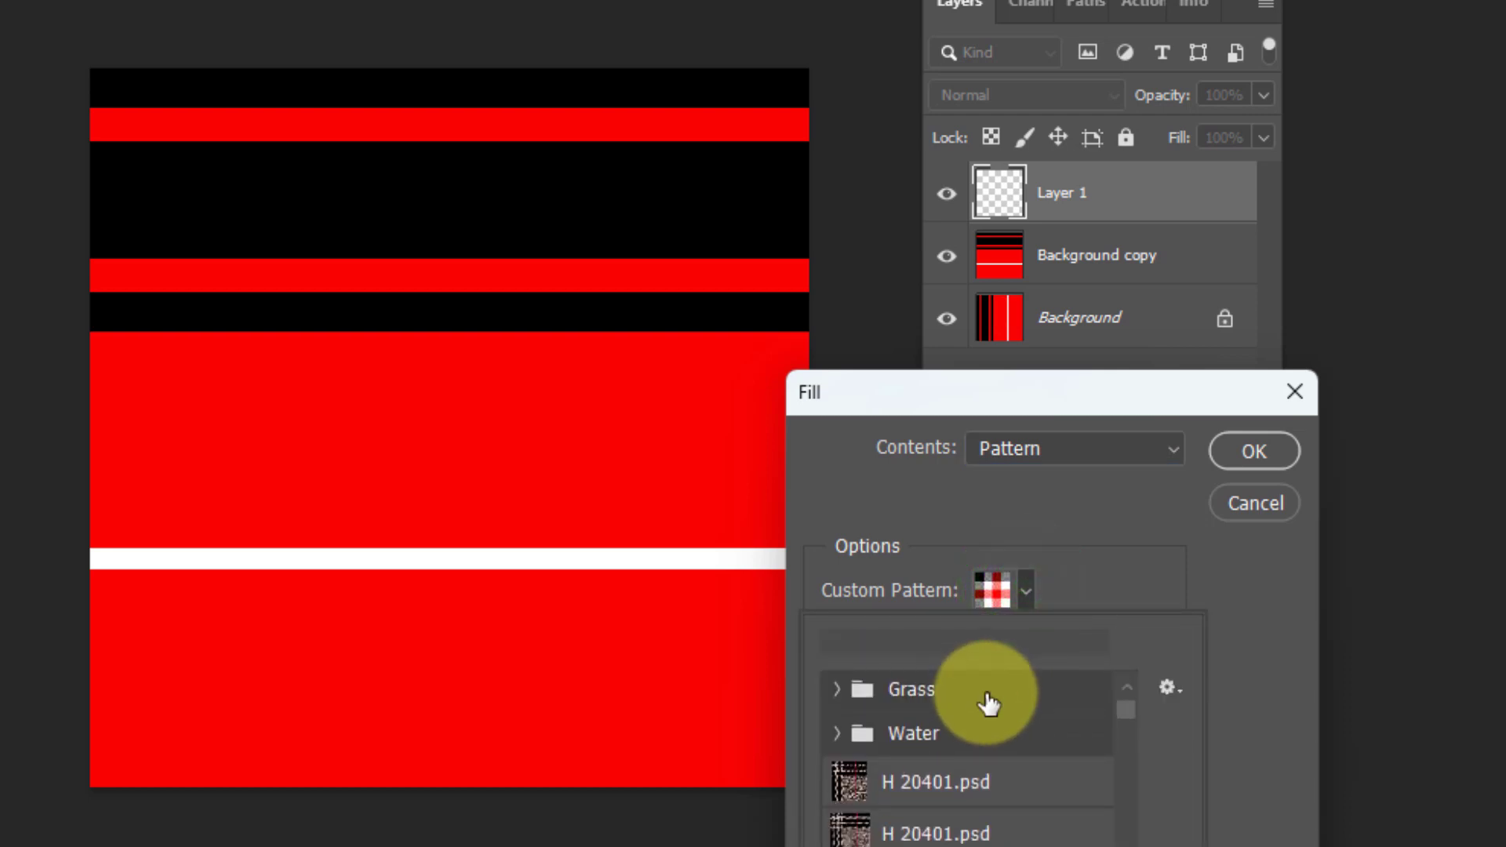
pyautogui.scroll(1, 990, 701)
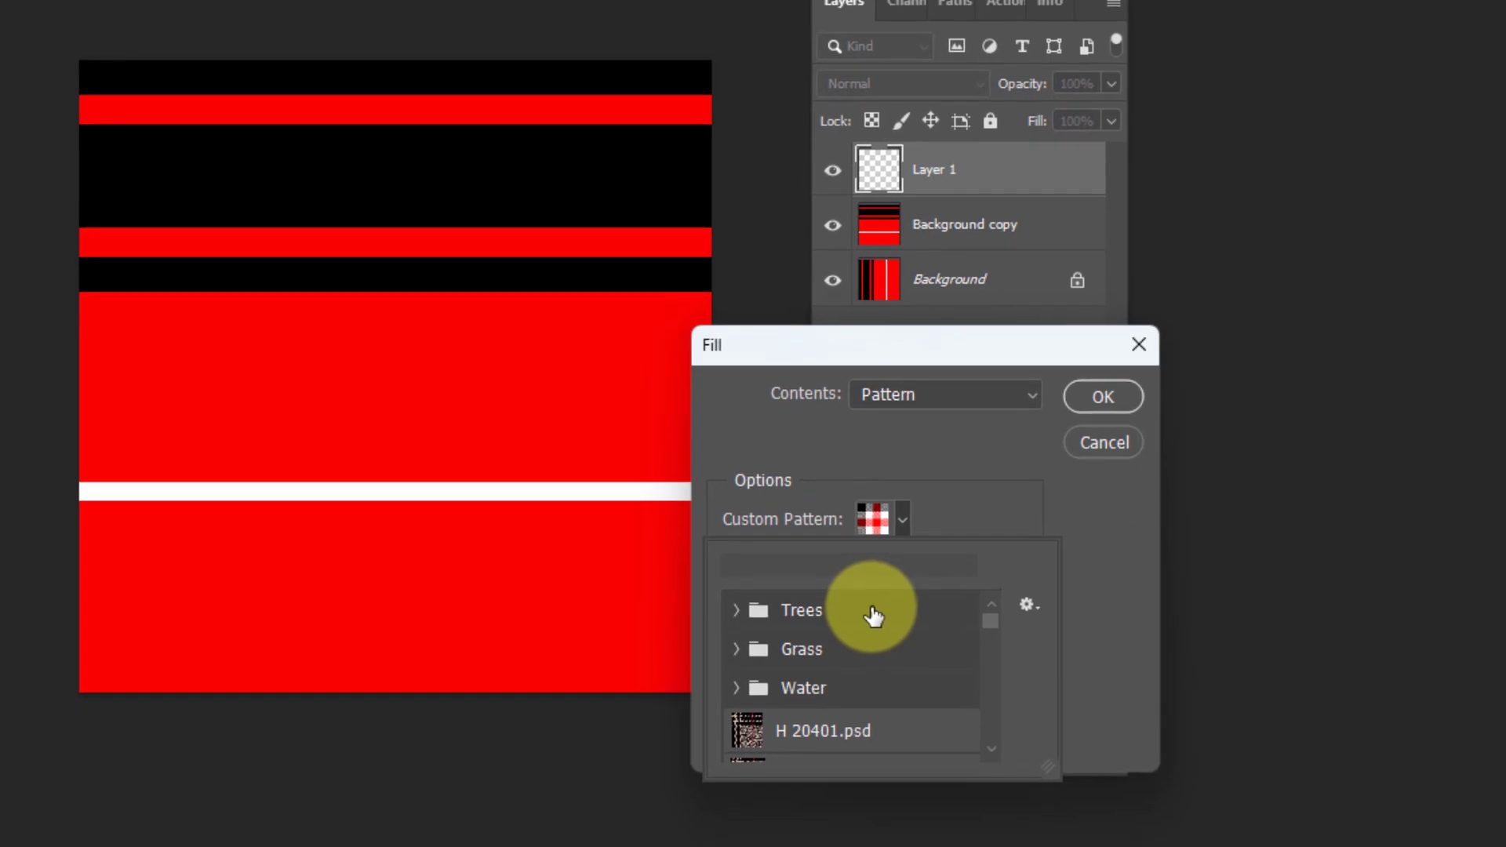
pyautogui.click(869, 606)
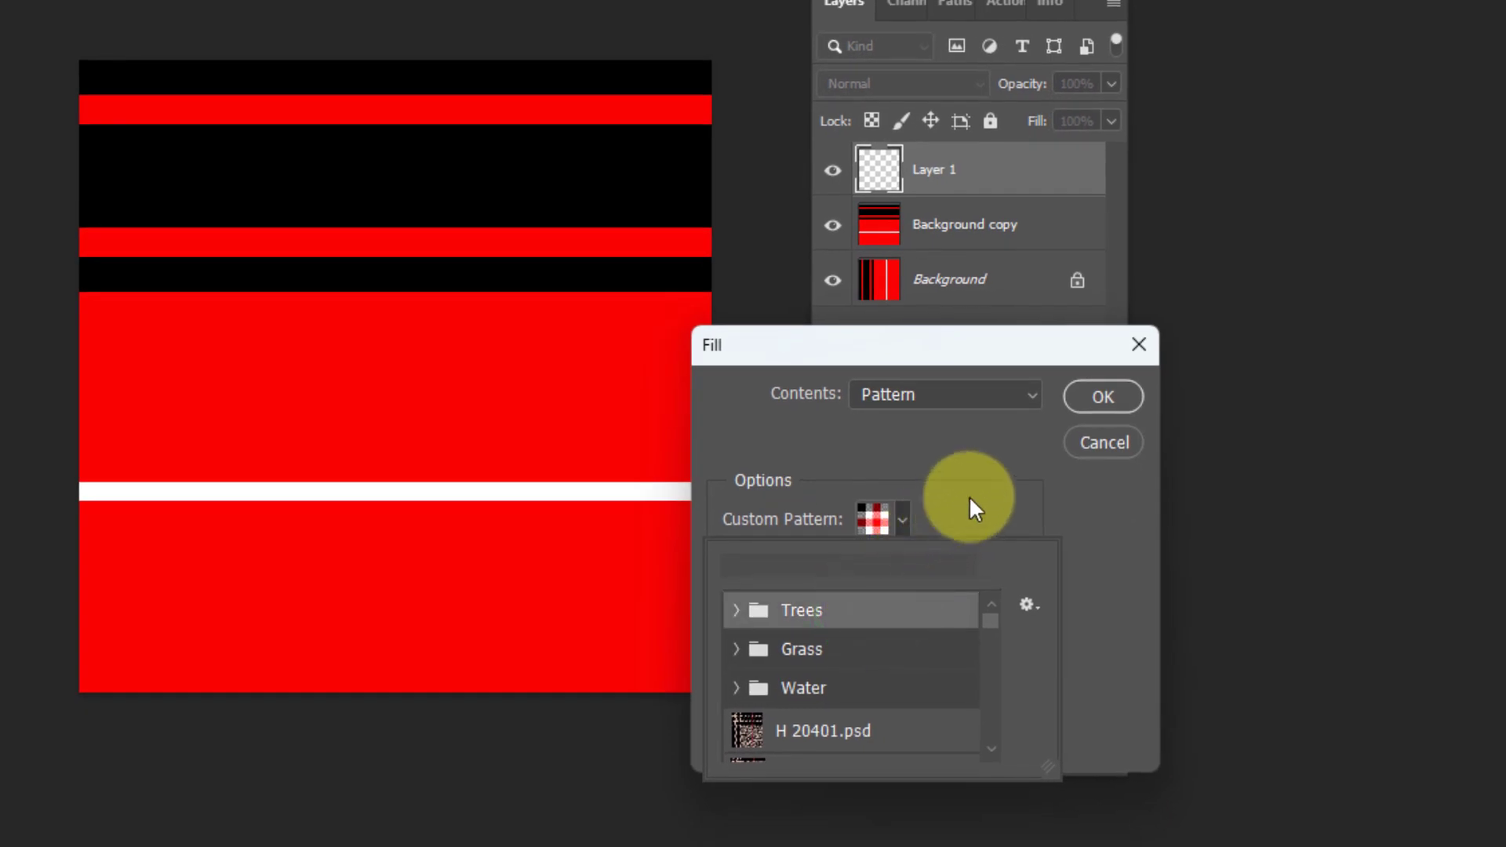
pyautogui.click(1103, 390)
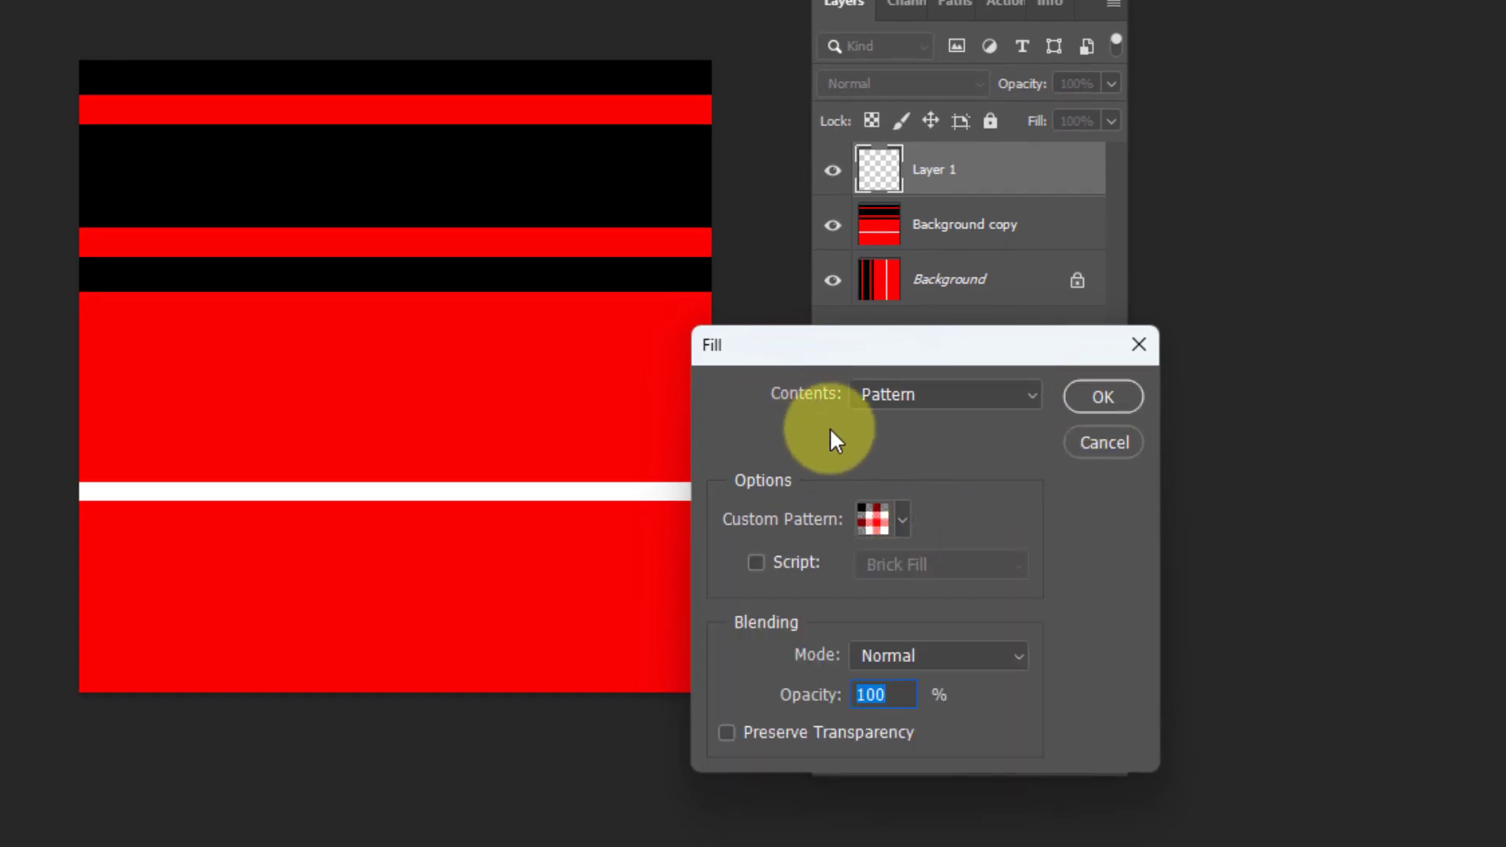
# Step: Fill Layer 1 with the custom pattern Kotak in Normal mode at 100% opacity
pyautogui.click(902, 520)
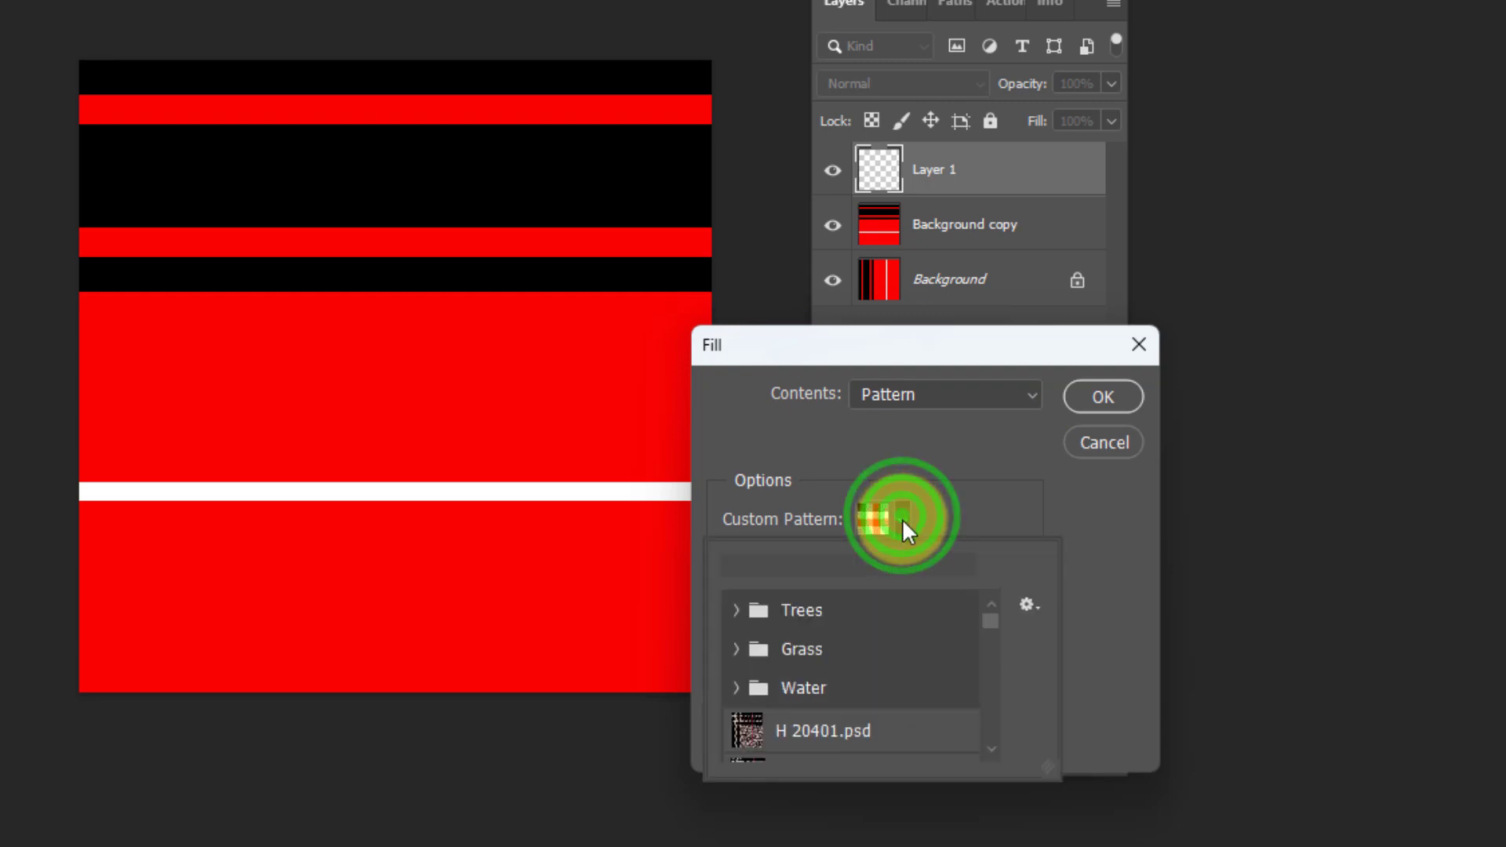
pyautogui.scroll(-3, 889, 641)
pyautogui.scroll(-8, 889, 641)
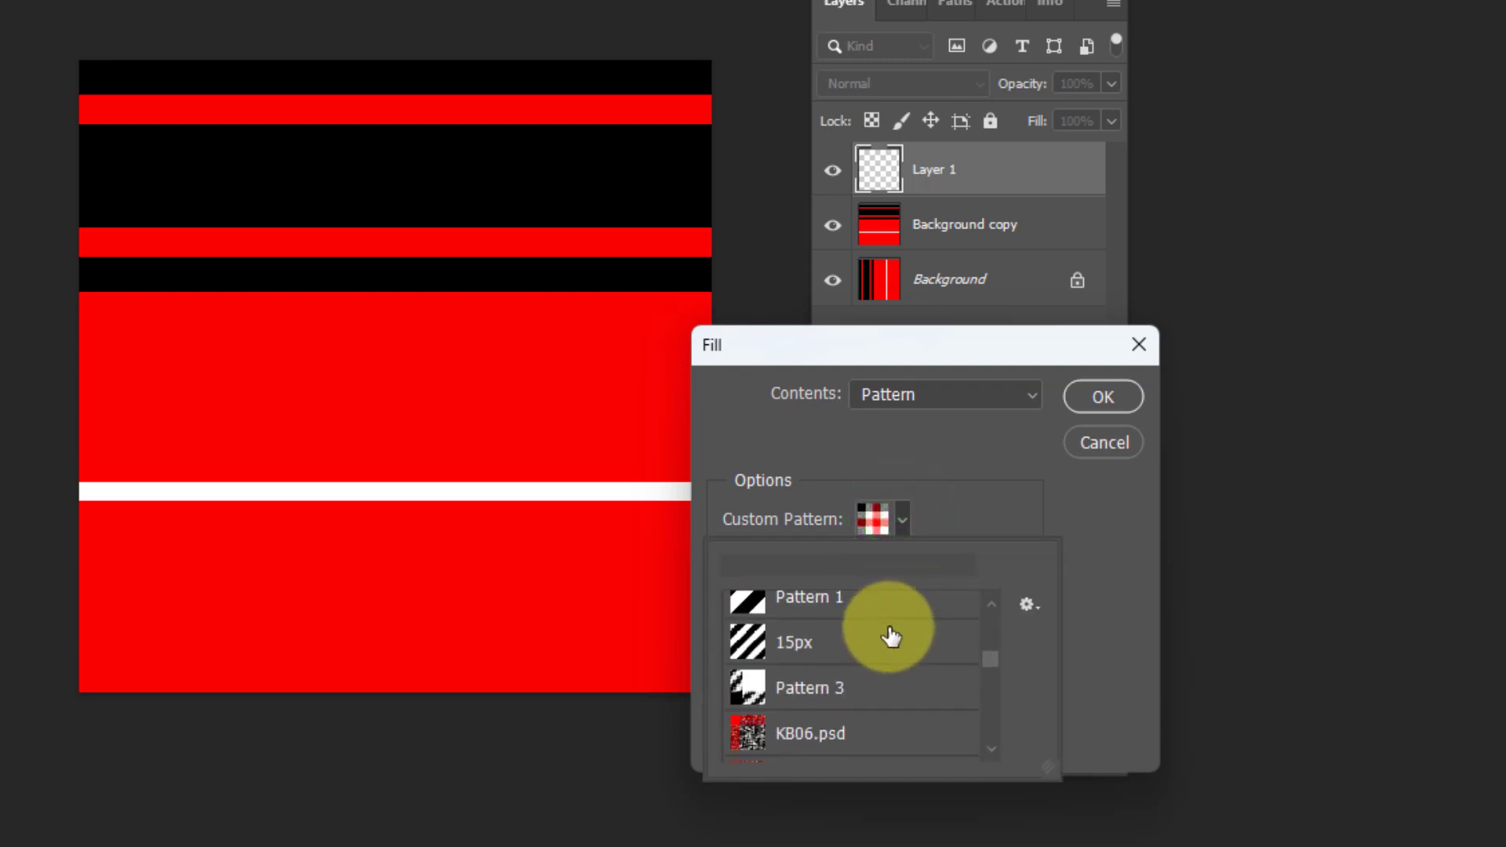
pyautogui.scroll(-3, 894, 634)
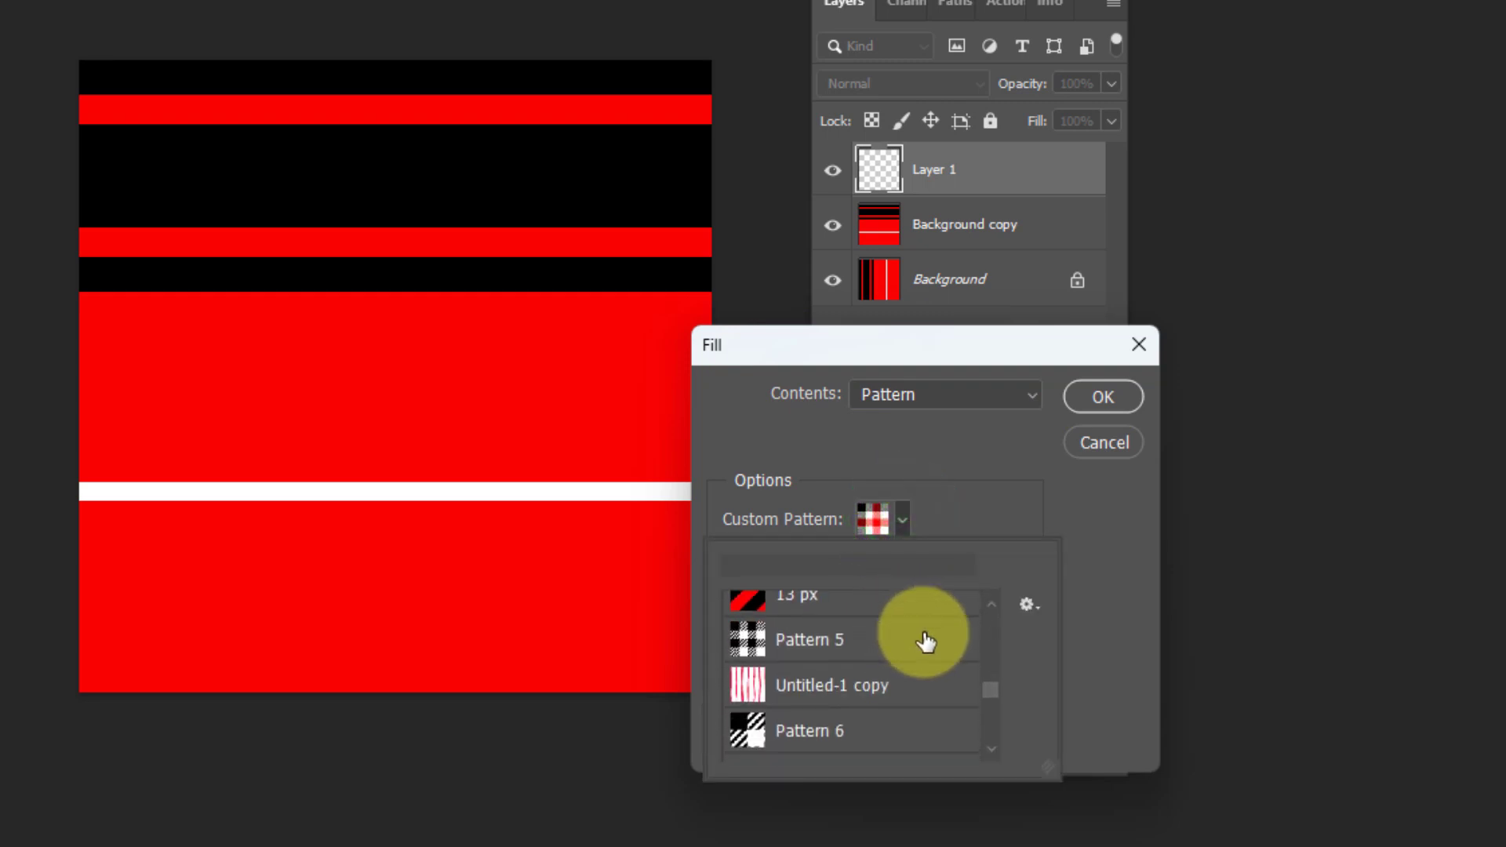
pyautogui.moveTo(993, 690); pyautogui.dragTo(992, 746)
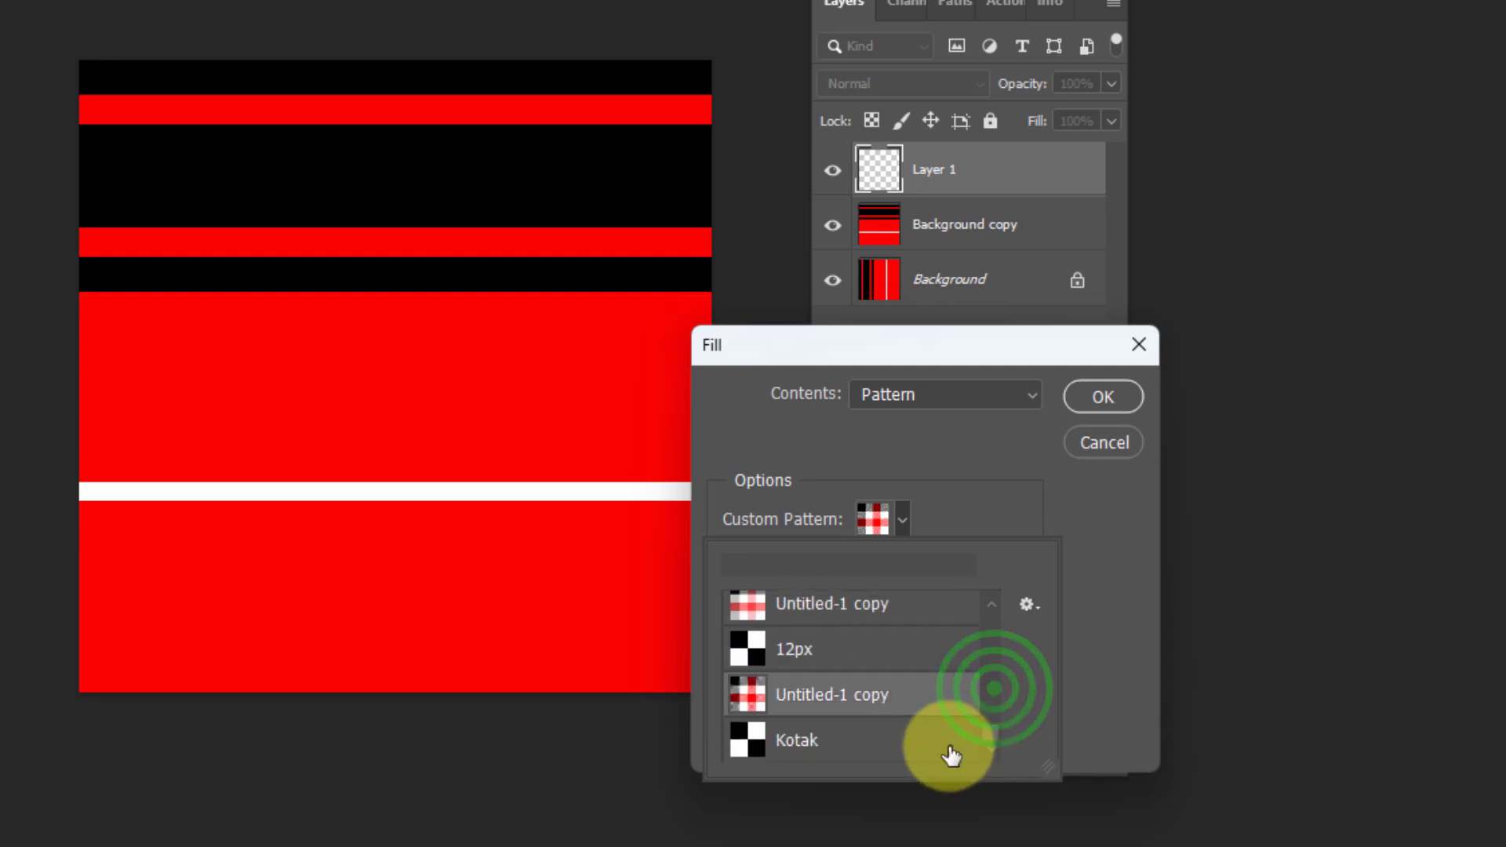
pyautogui.click(784, 746)
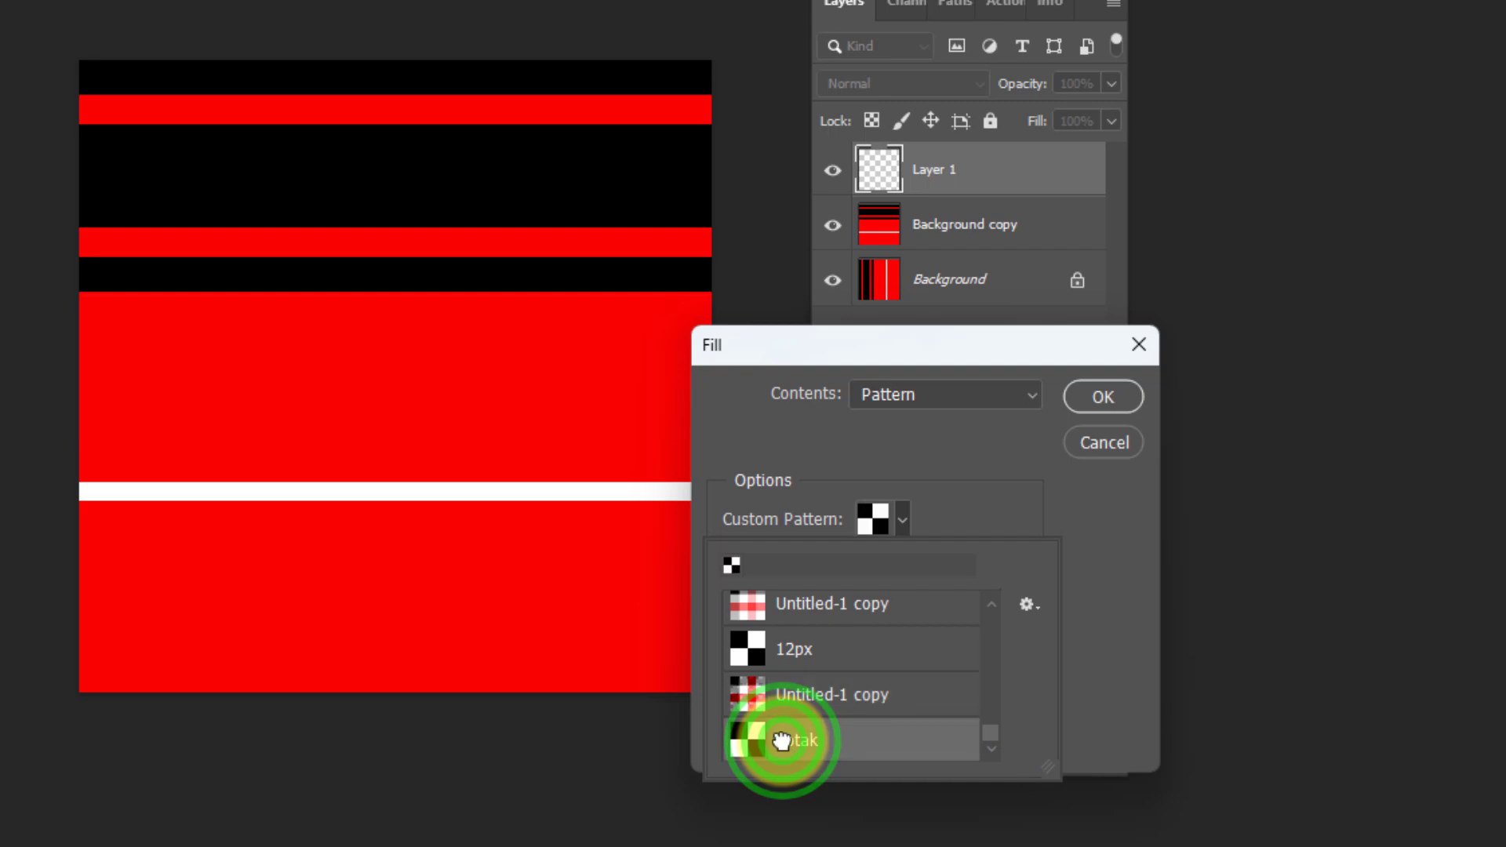
pyautogui.click(1101, 397)
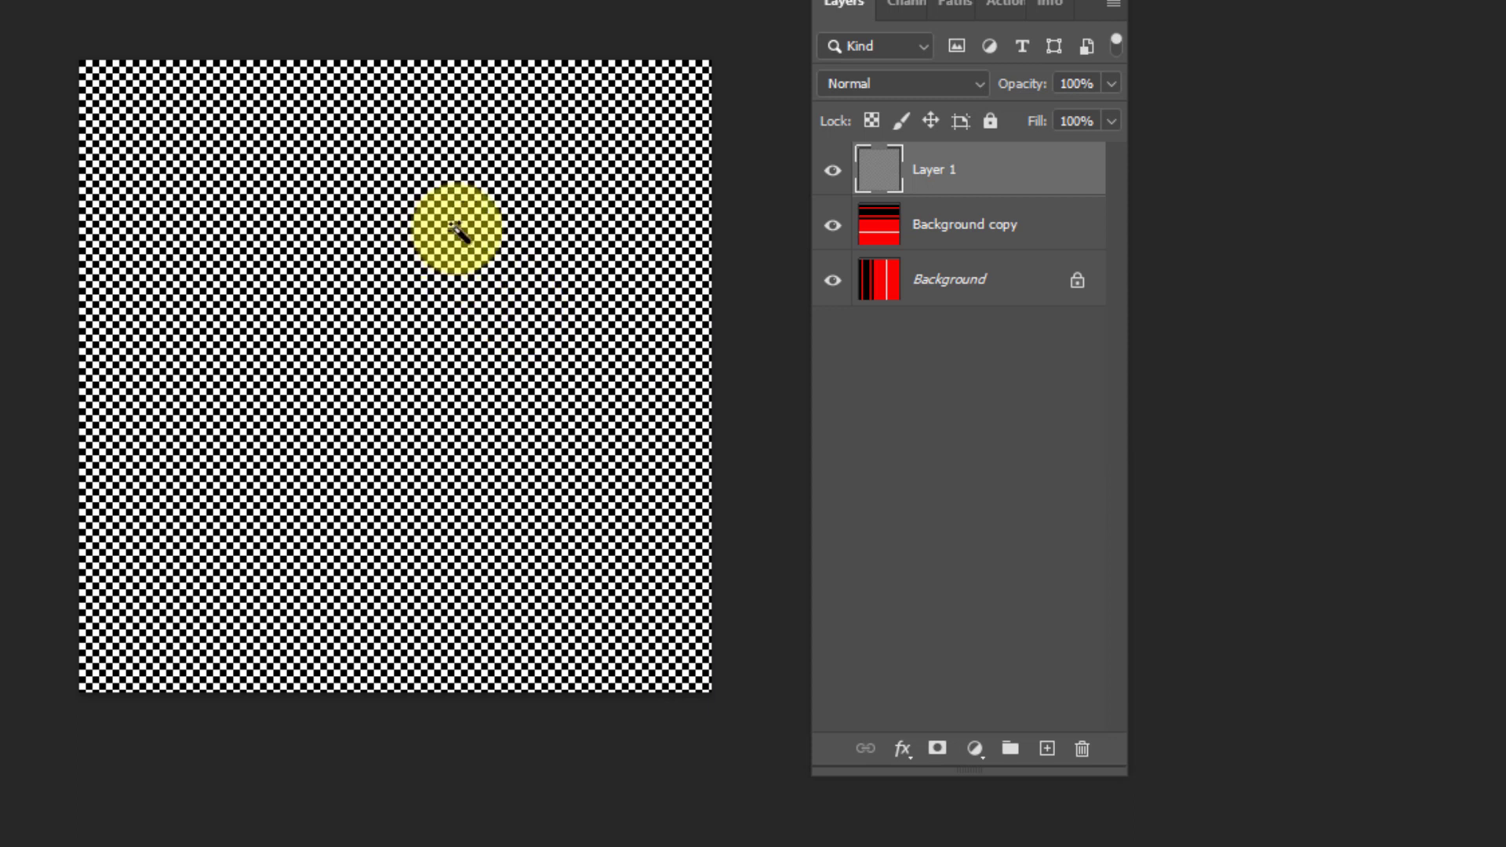
# Step: Hide Layer 1 and compare the horizontal and vertical stripes by toggling the Background copy's visibility
pyautogui.click(832, 173)
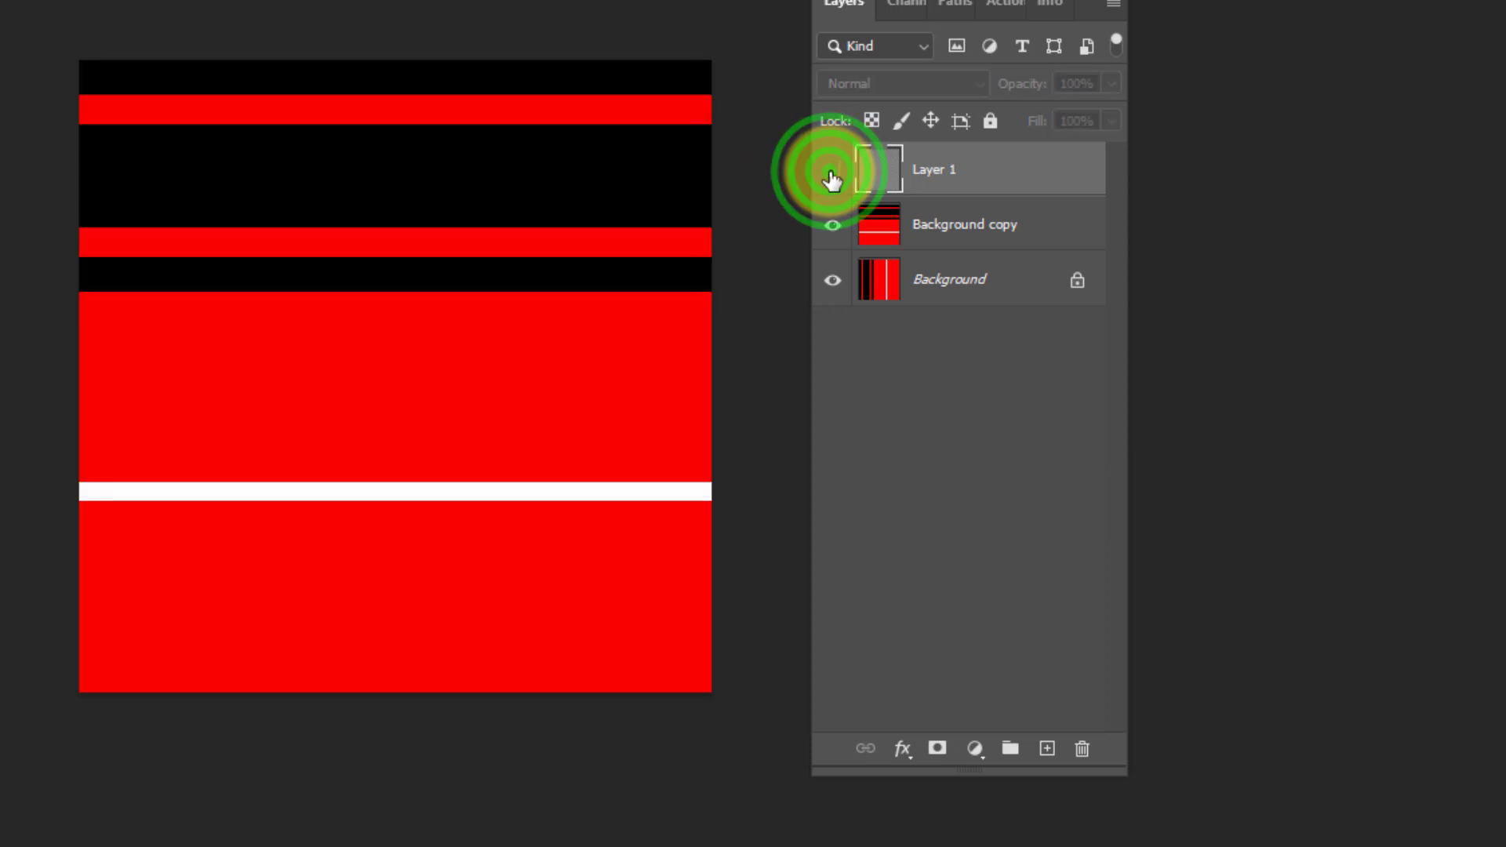
pyautogui.click(830, 229)
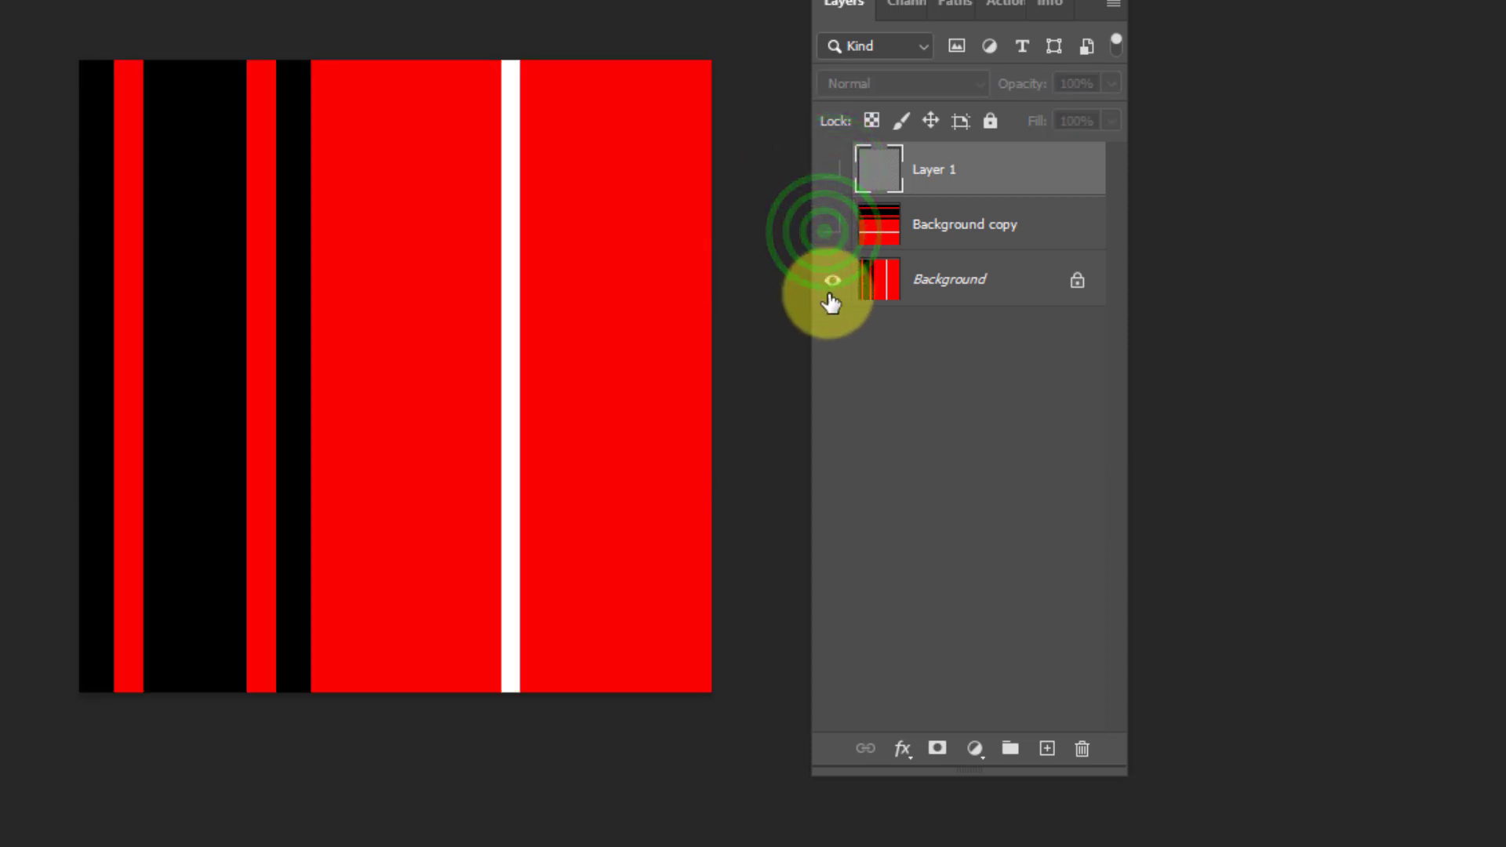
pyautogui.click(835, 227)
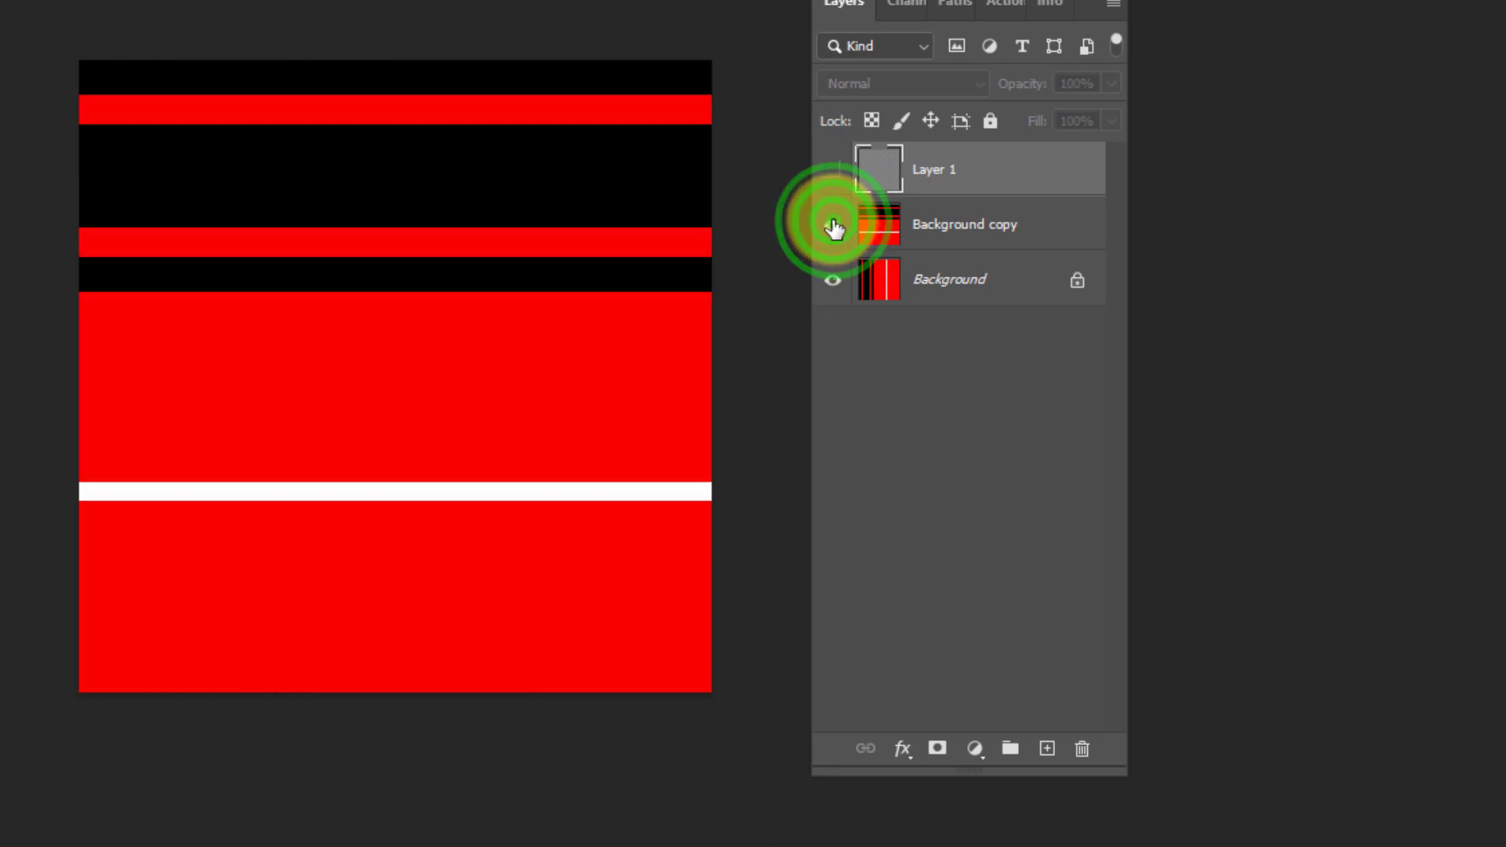
# Step: Show Layer 1 and select all same-coloured squares of its checkered pattern with the Magic Wand
pyautogui.click(832, 174)
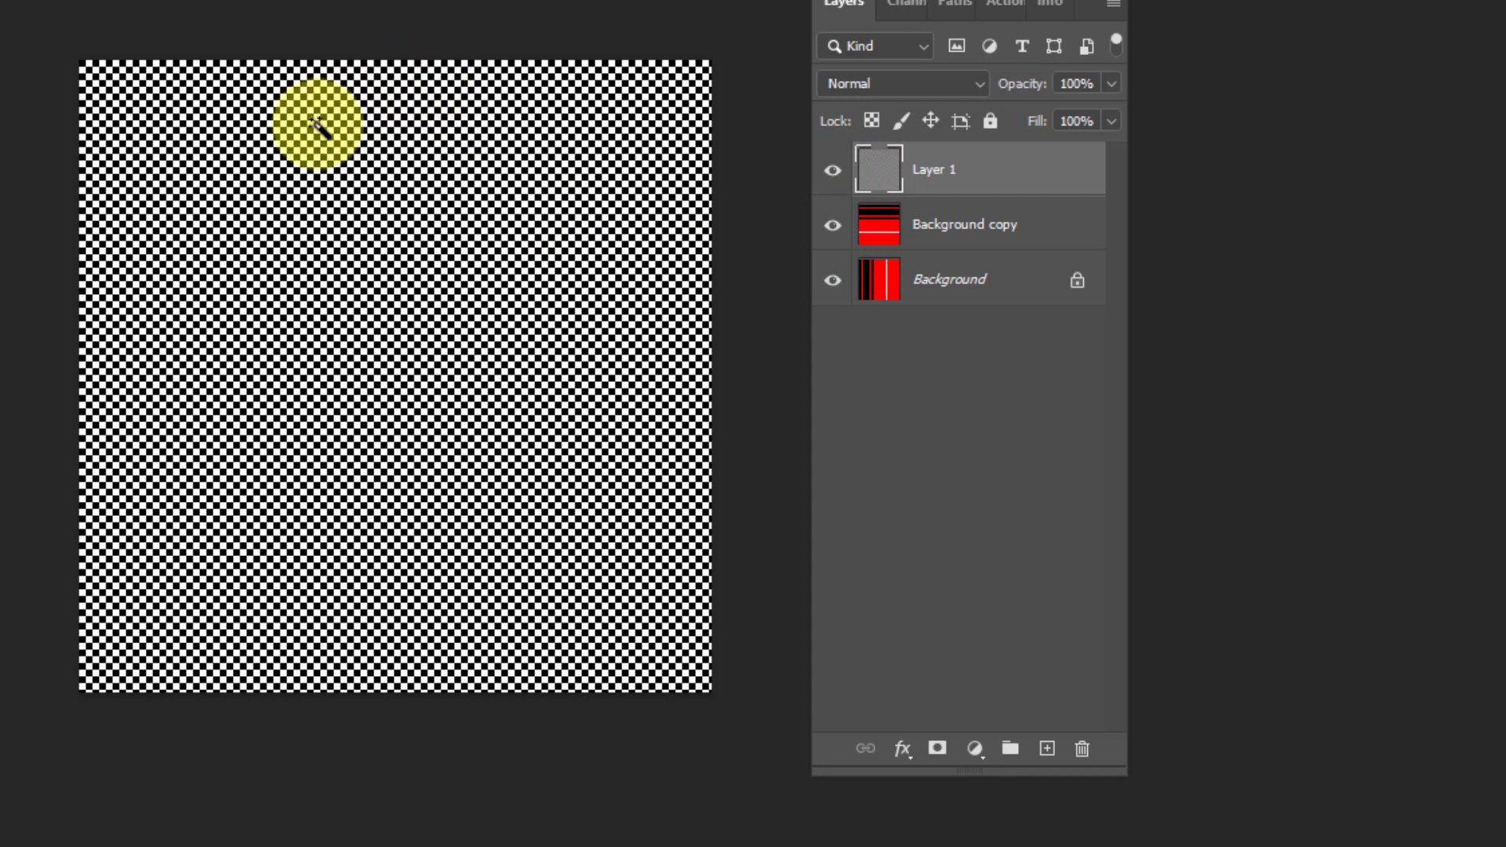
pyautogui.press('z')
pyautogui.click(268, 180)
pyautogui.click(266, 172)
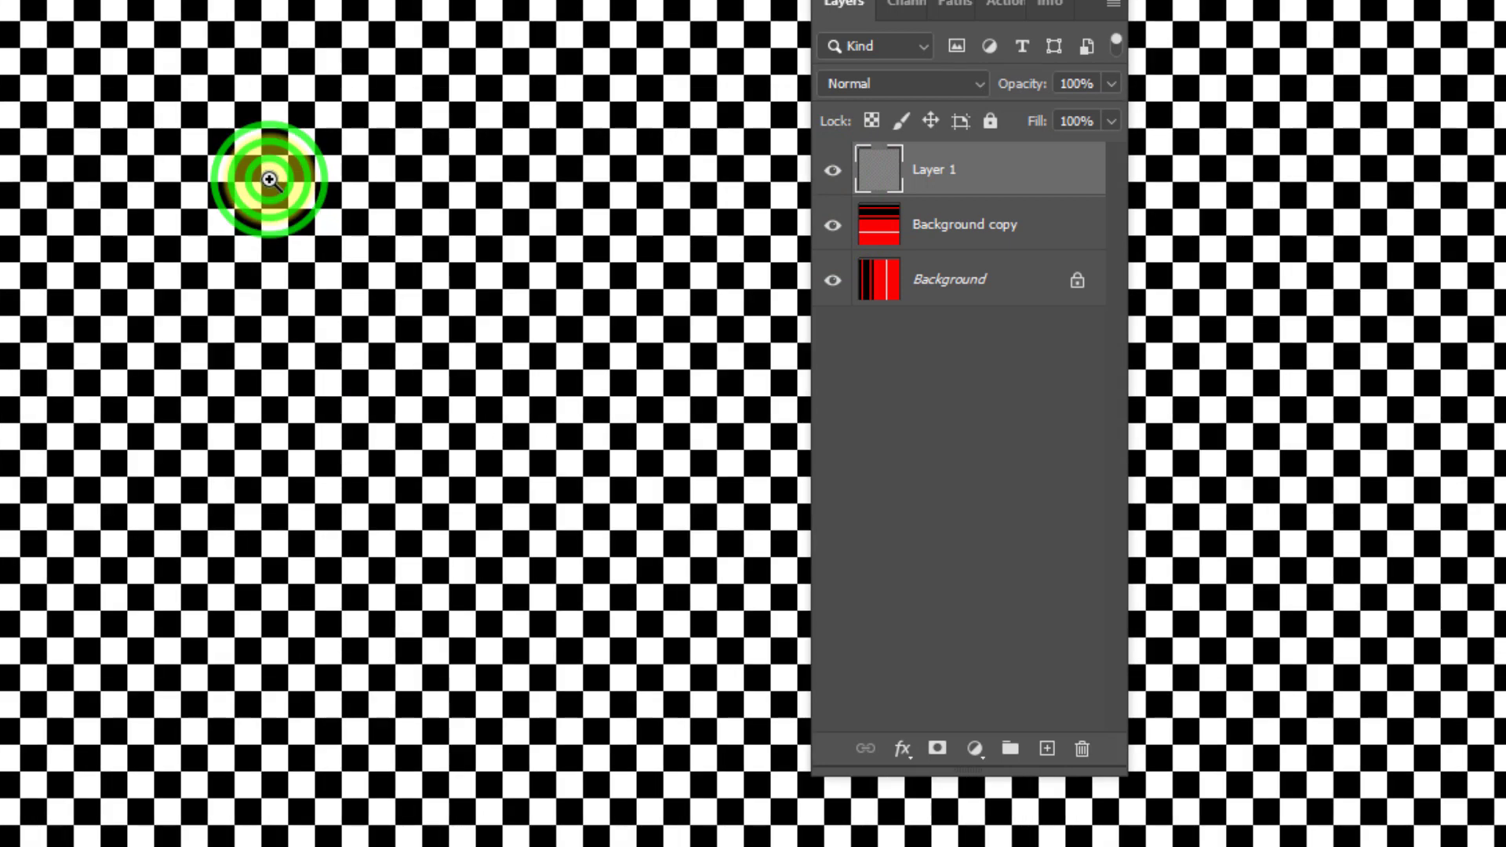
pyautogui.press('w')
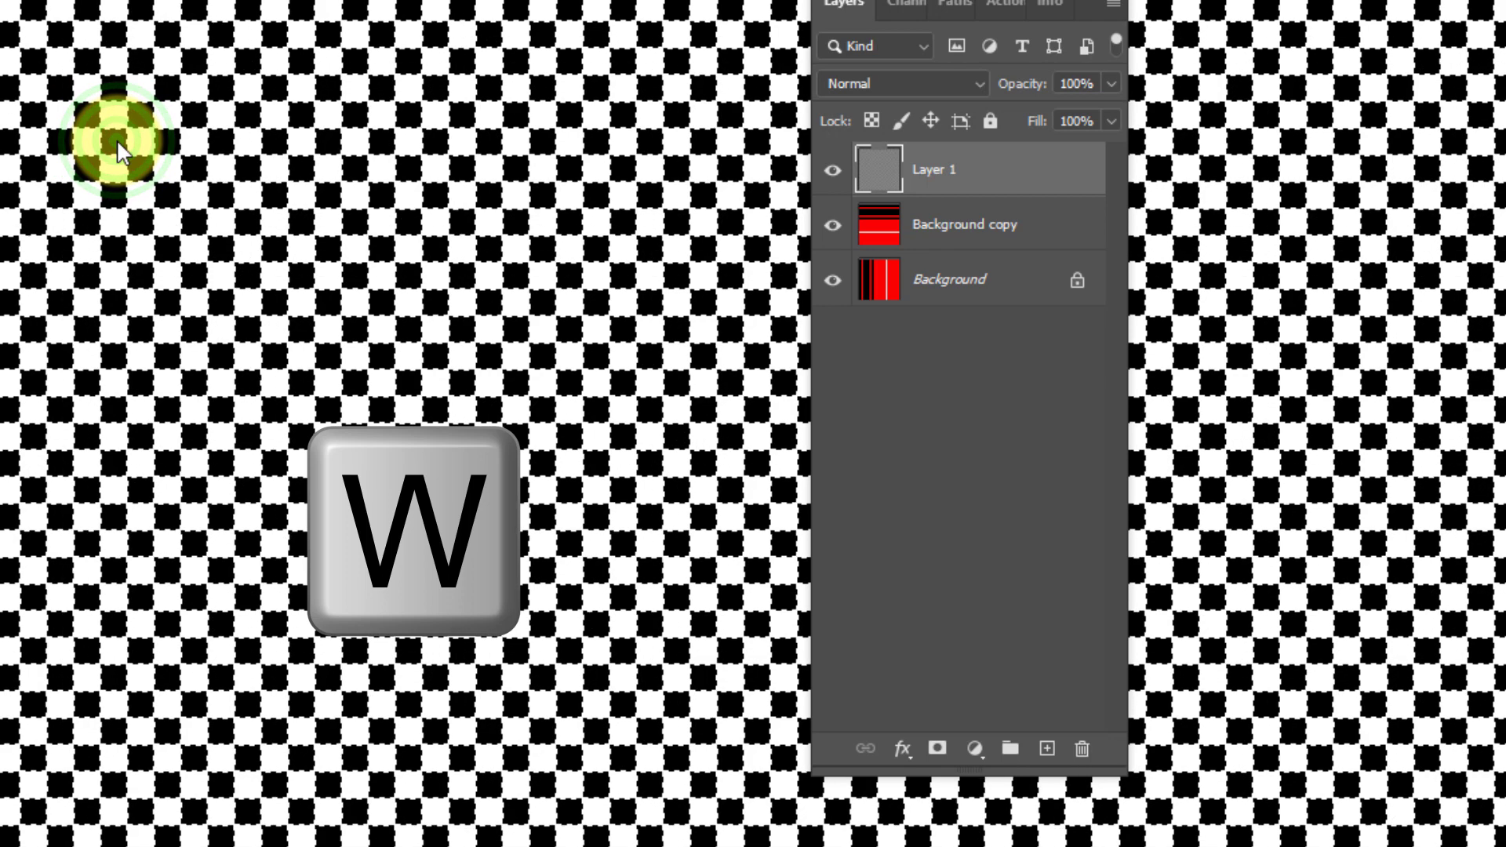
# Step: Hide Layer 1 and delete the selected checker squares from the Background copy
pyautogui.press('z')
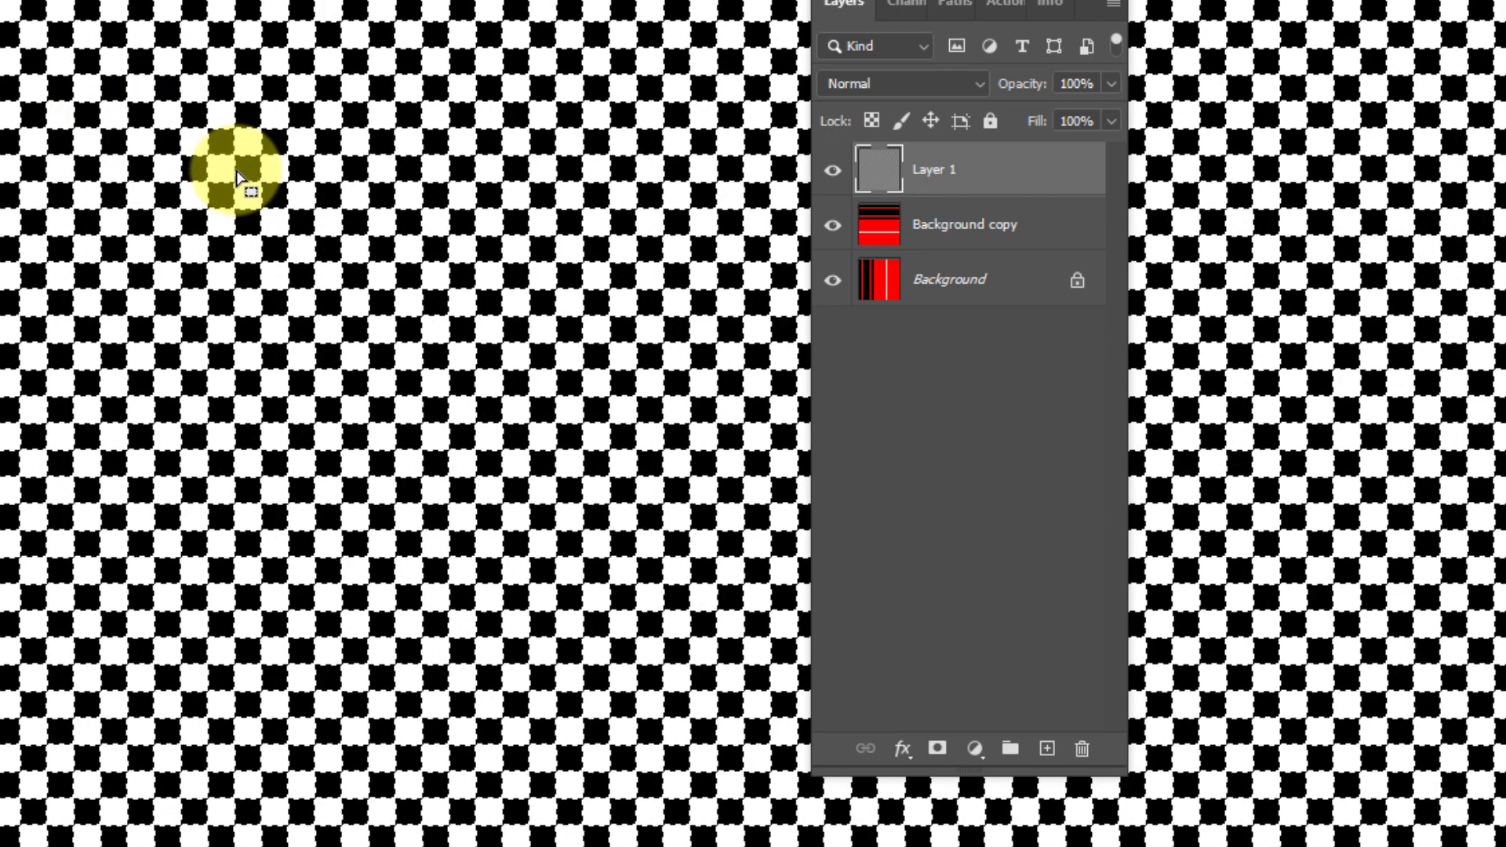
pyautogui.keyDown('alt'); pyautogui.click(236, 171); pyautogui.keyUp('alt')
pyautogui.keyDown('alt'); pyautogui.click(236, 171); pyautogui.keyUp('alt')
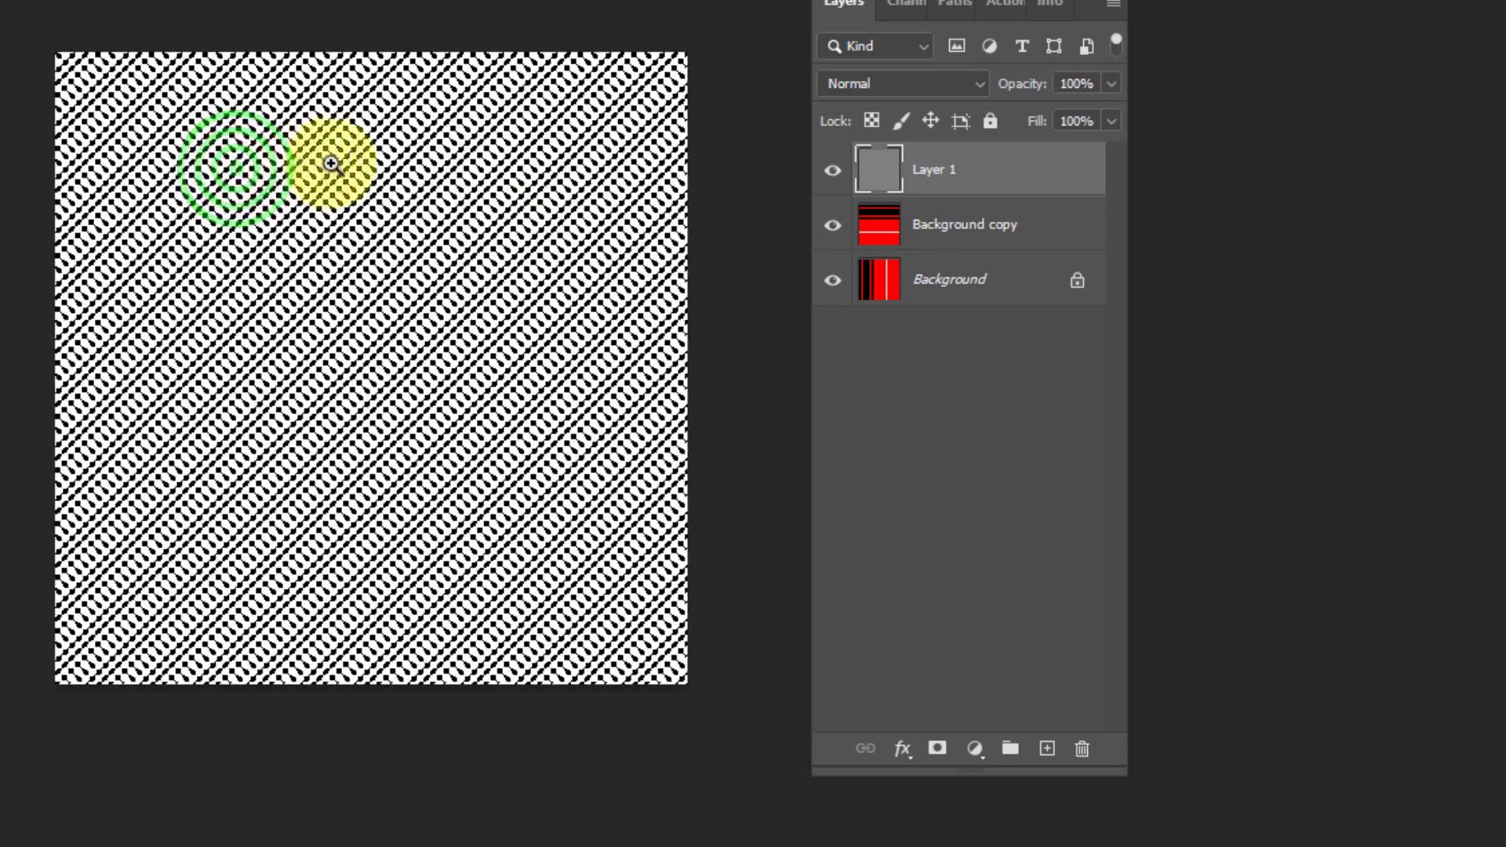
pyautogui.moveTo(379, 186); pyautogui.dragTo(293, 134)
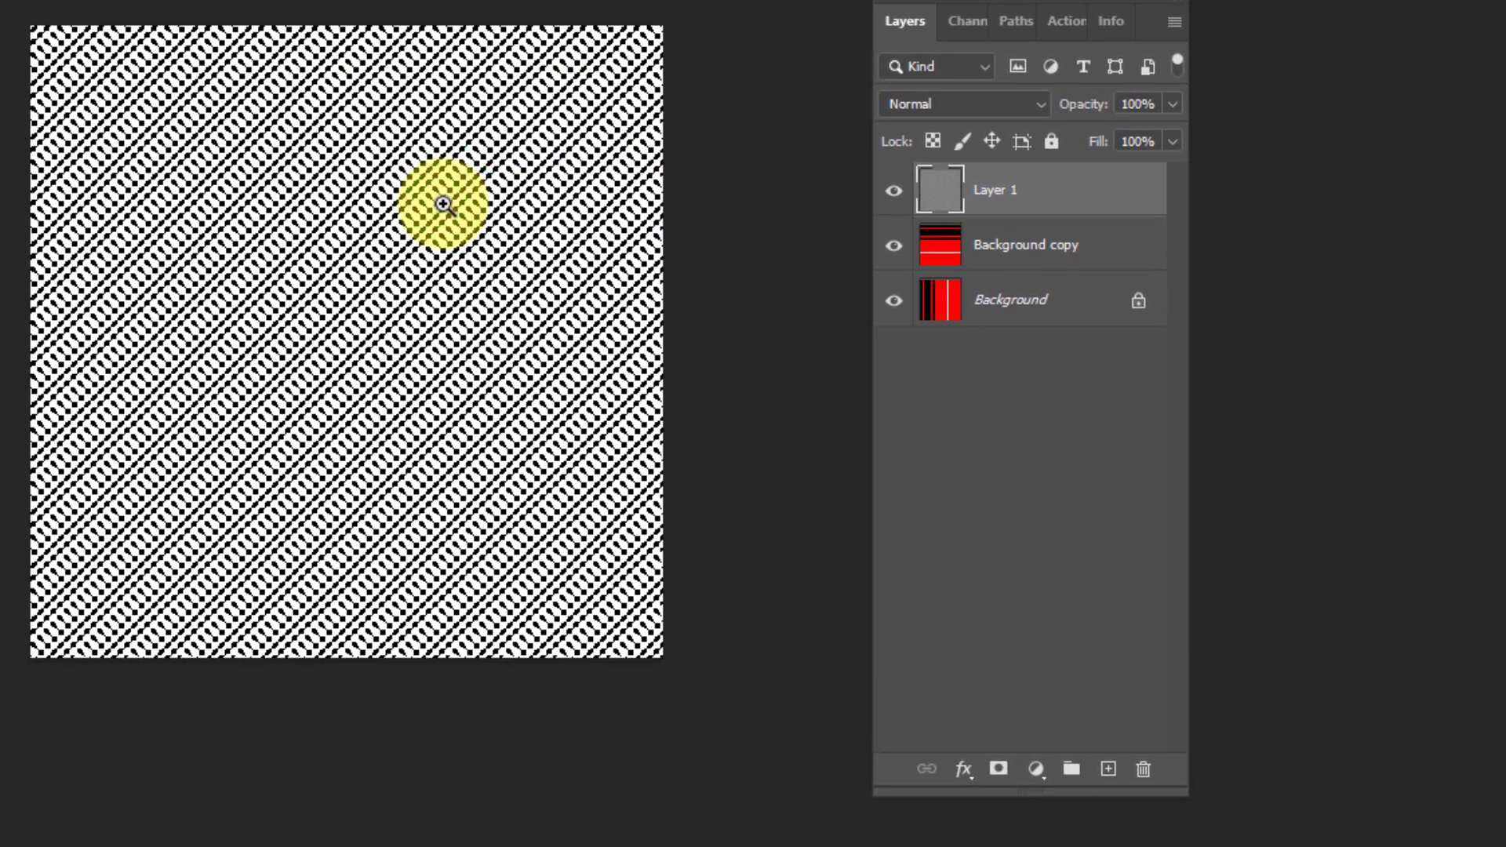
pyautogui.click(443, 203)
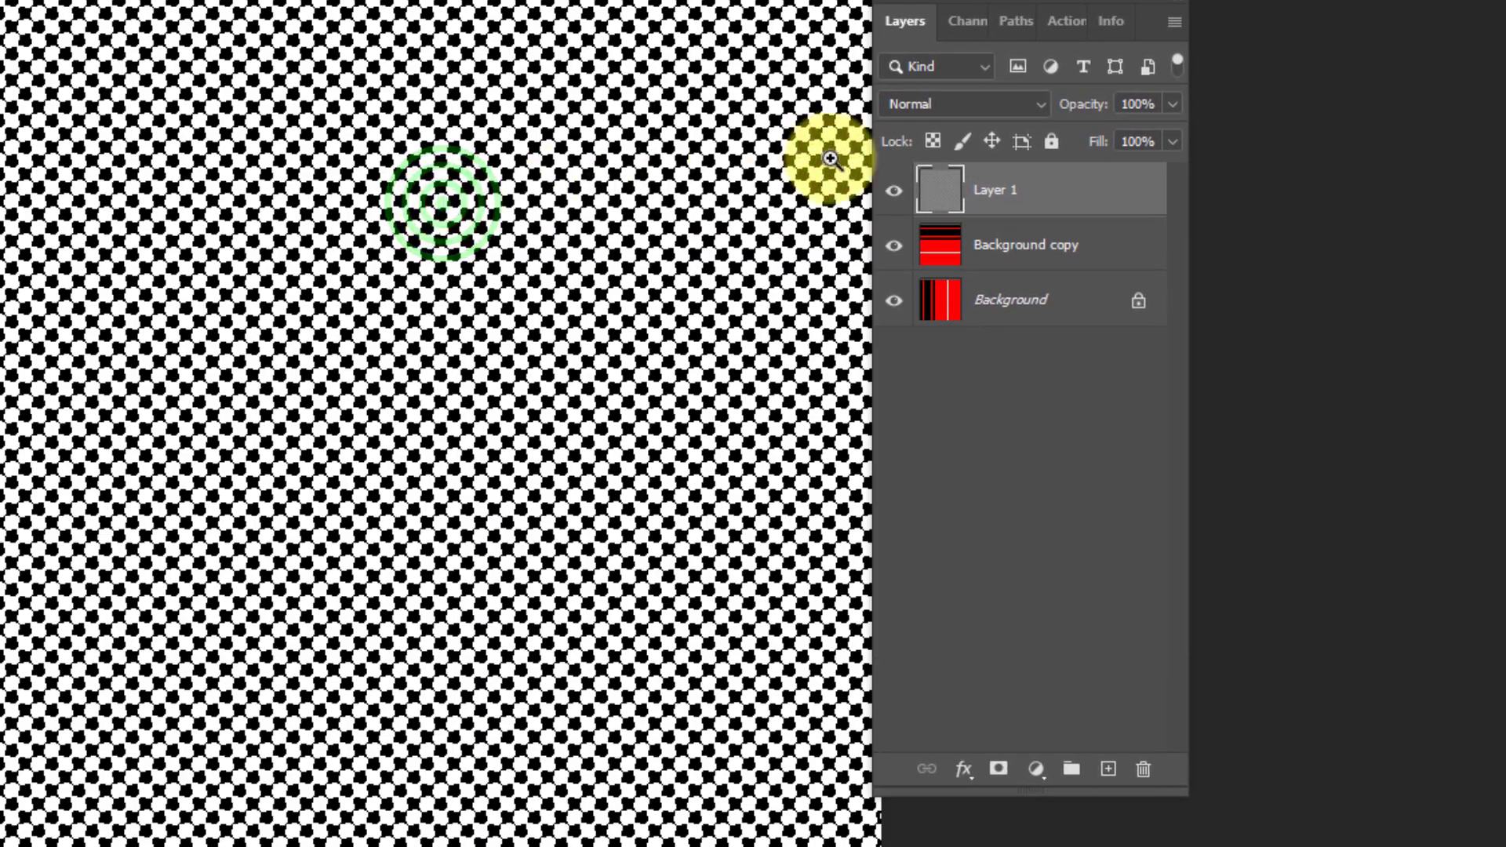
pyautogui.click(894, 191)
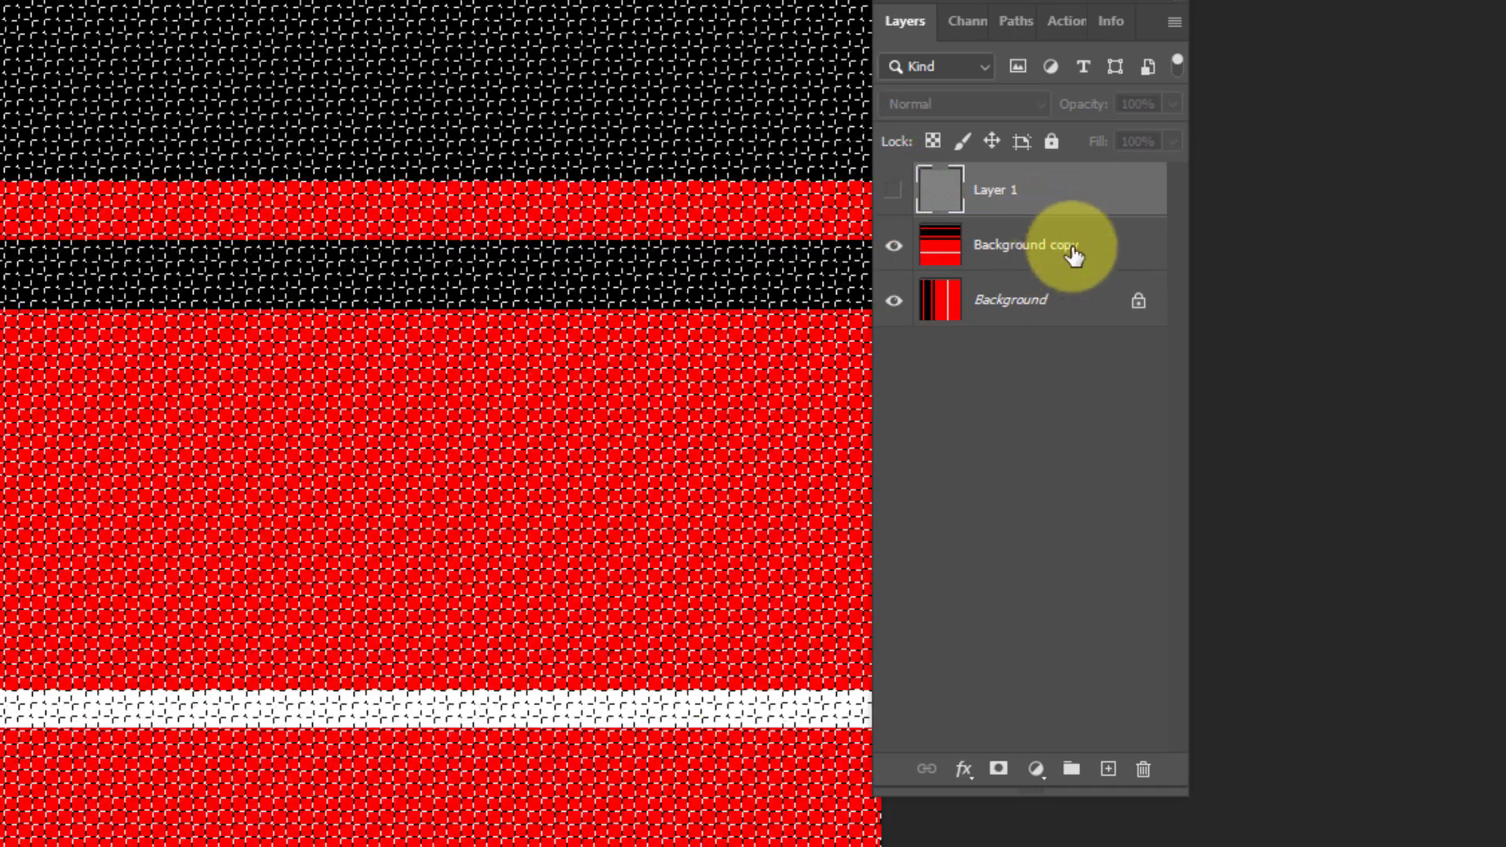
pyautogui.click(1074, 253)
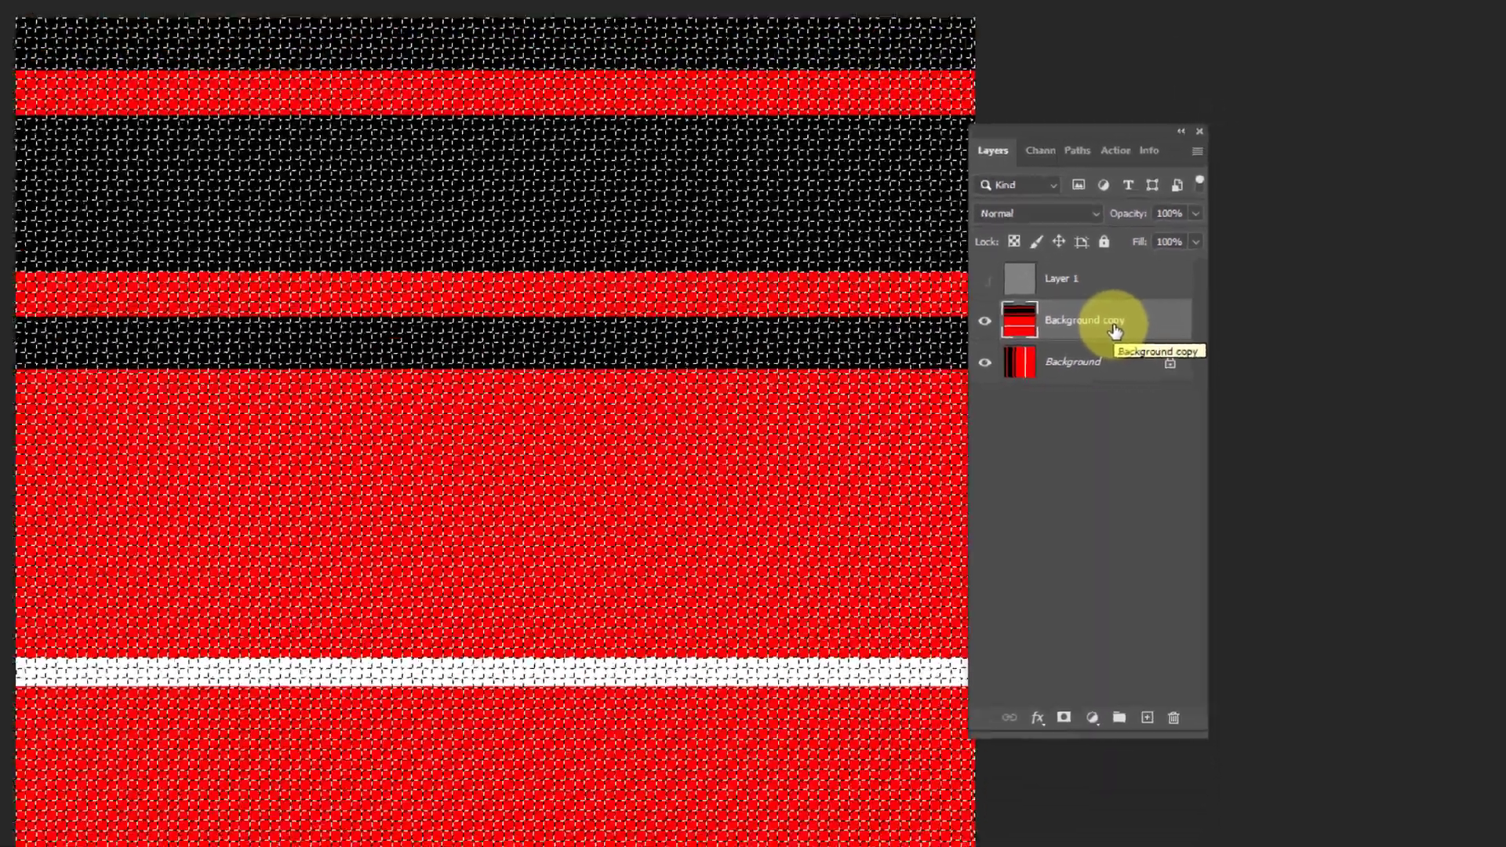
pyautogui.press('Delete')
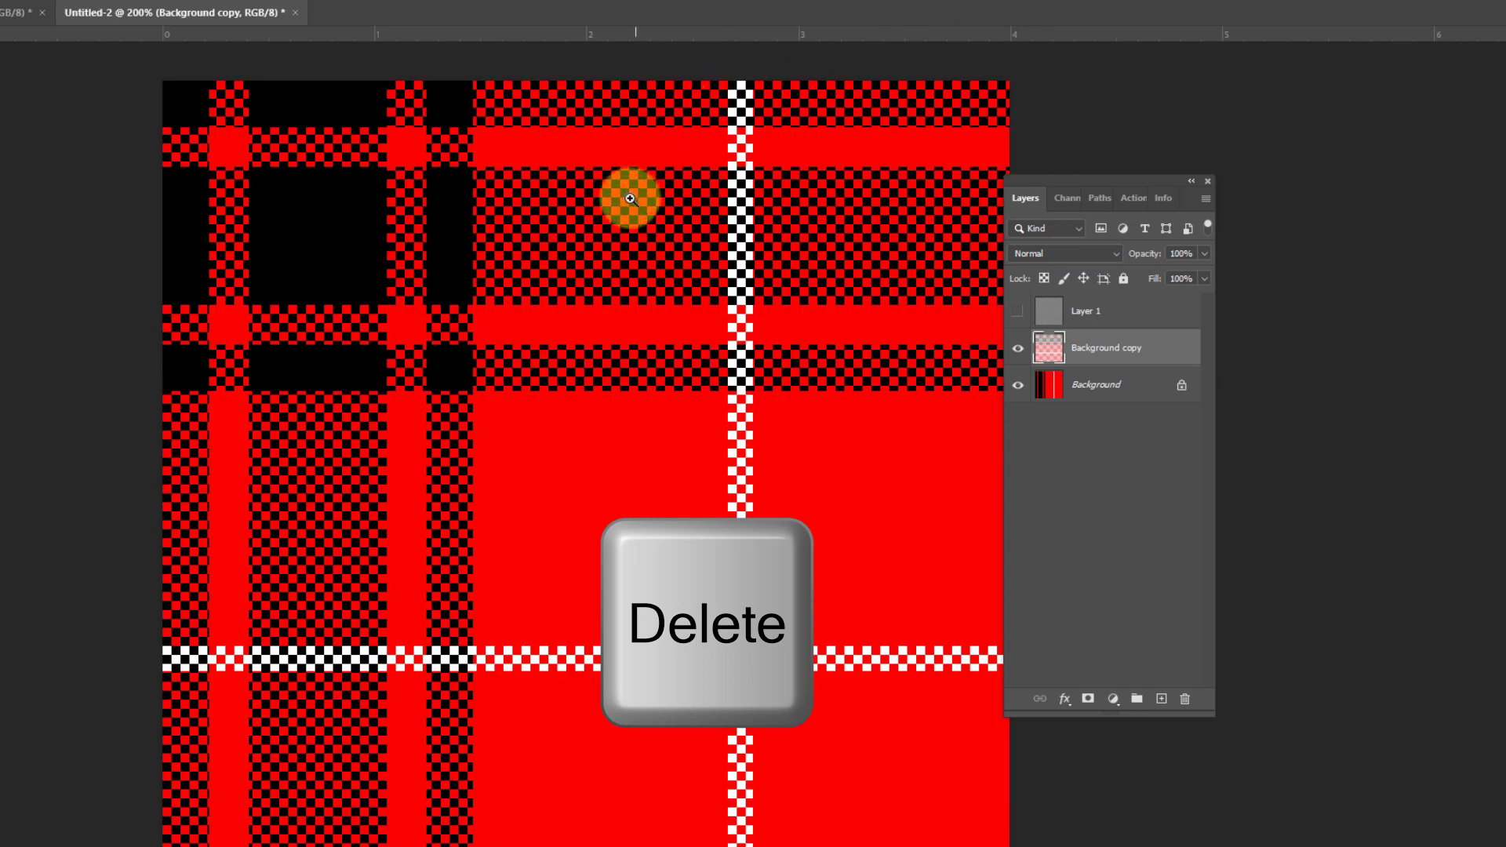
# Step: Delete Layer 1 and merge the Background copy down into the Background
pyautogui.keyDown('alt'); pyautogui.click(623, 227); pyautogui.keyUp('alt')
pyautogui.keyDown('alt'); pyautogui.click(618, 224); pyautogui.keyUp('alt')
pyautogui.click(670, 258)
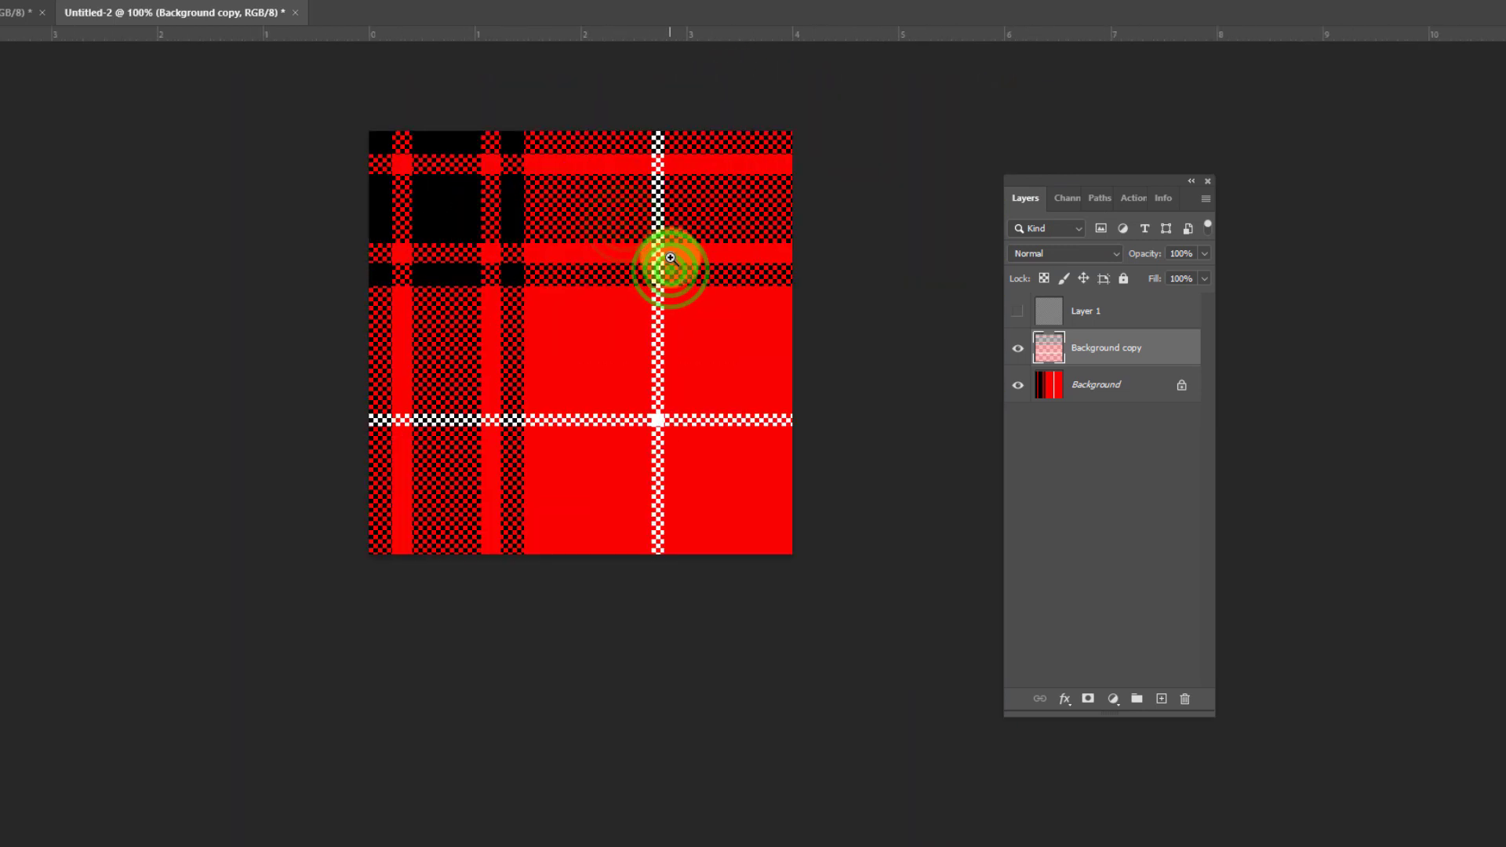
pyautogui.click(1109, 306)
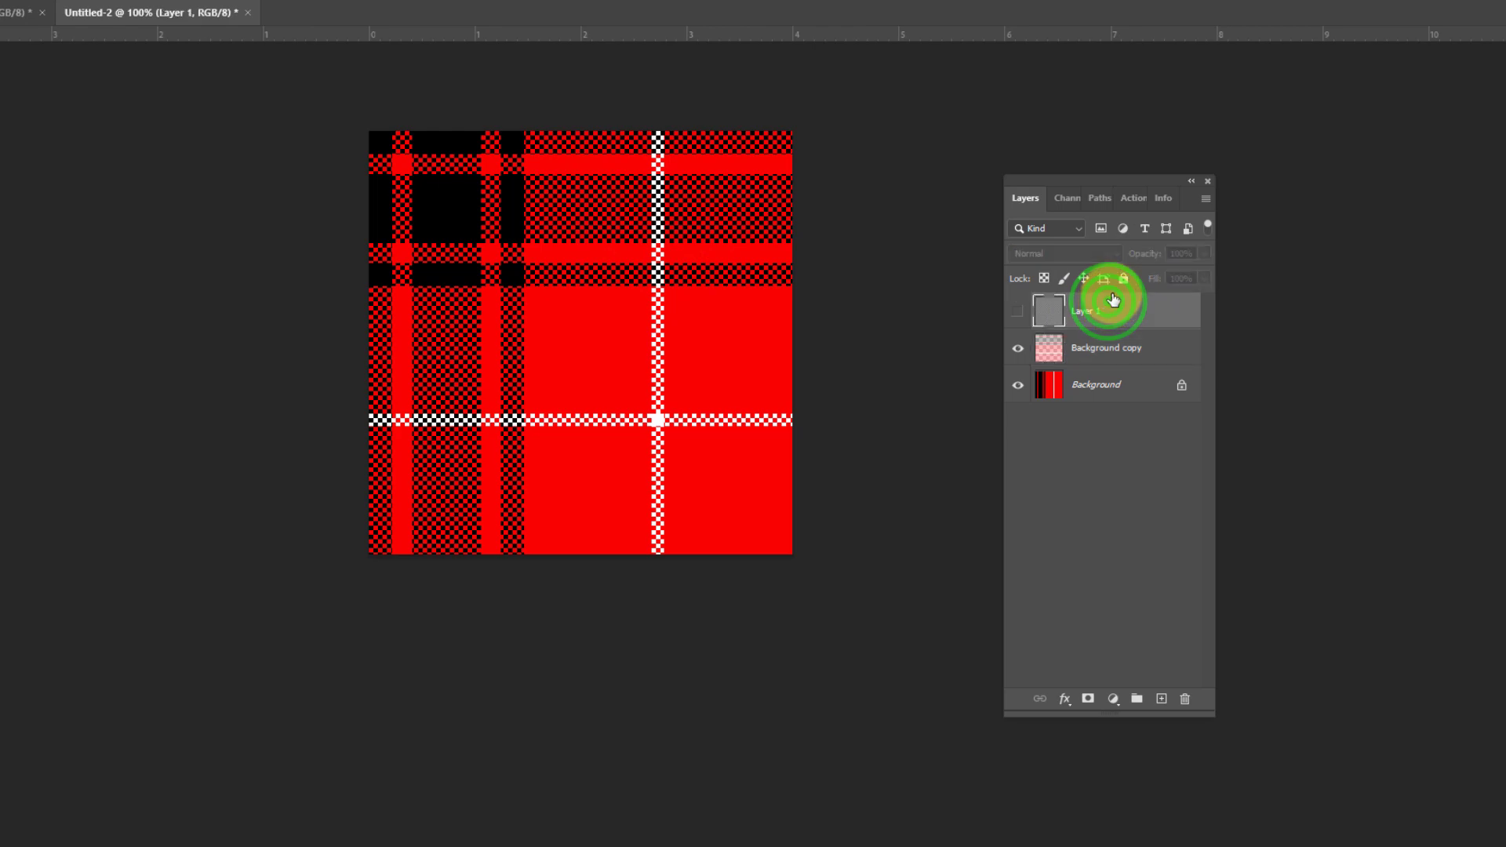
pyautogui.moveTo(1150, 303); pyautogui.dragTo(1180, 511)
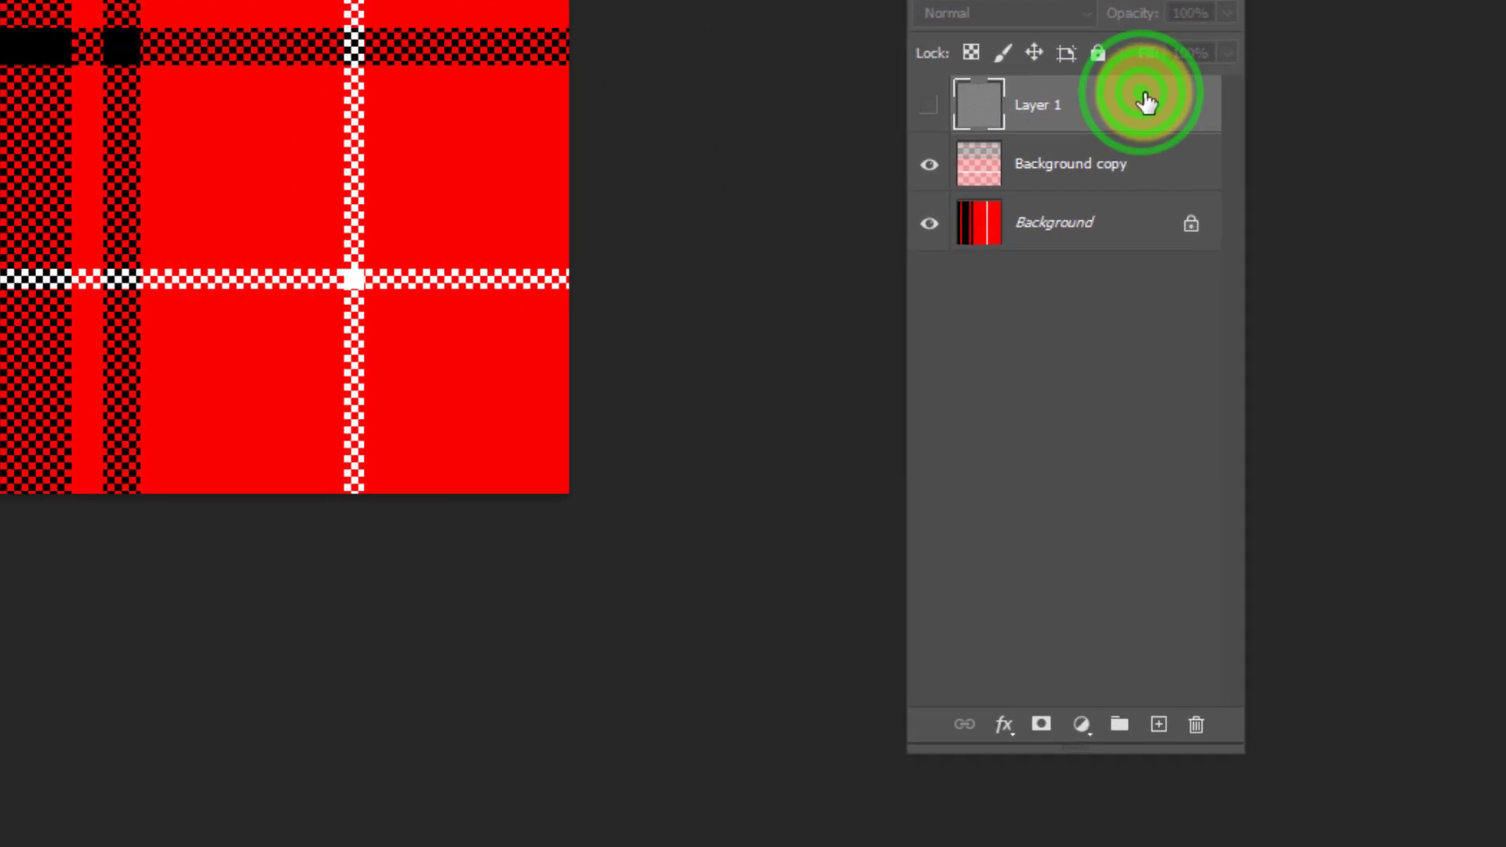
pyautogui.moveTo(1191, 406); pyautogui.dragTo(1201, 729)
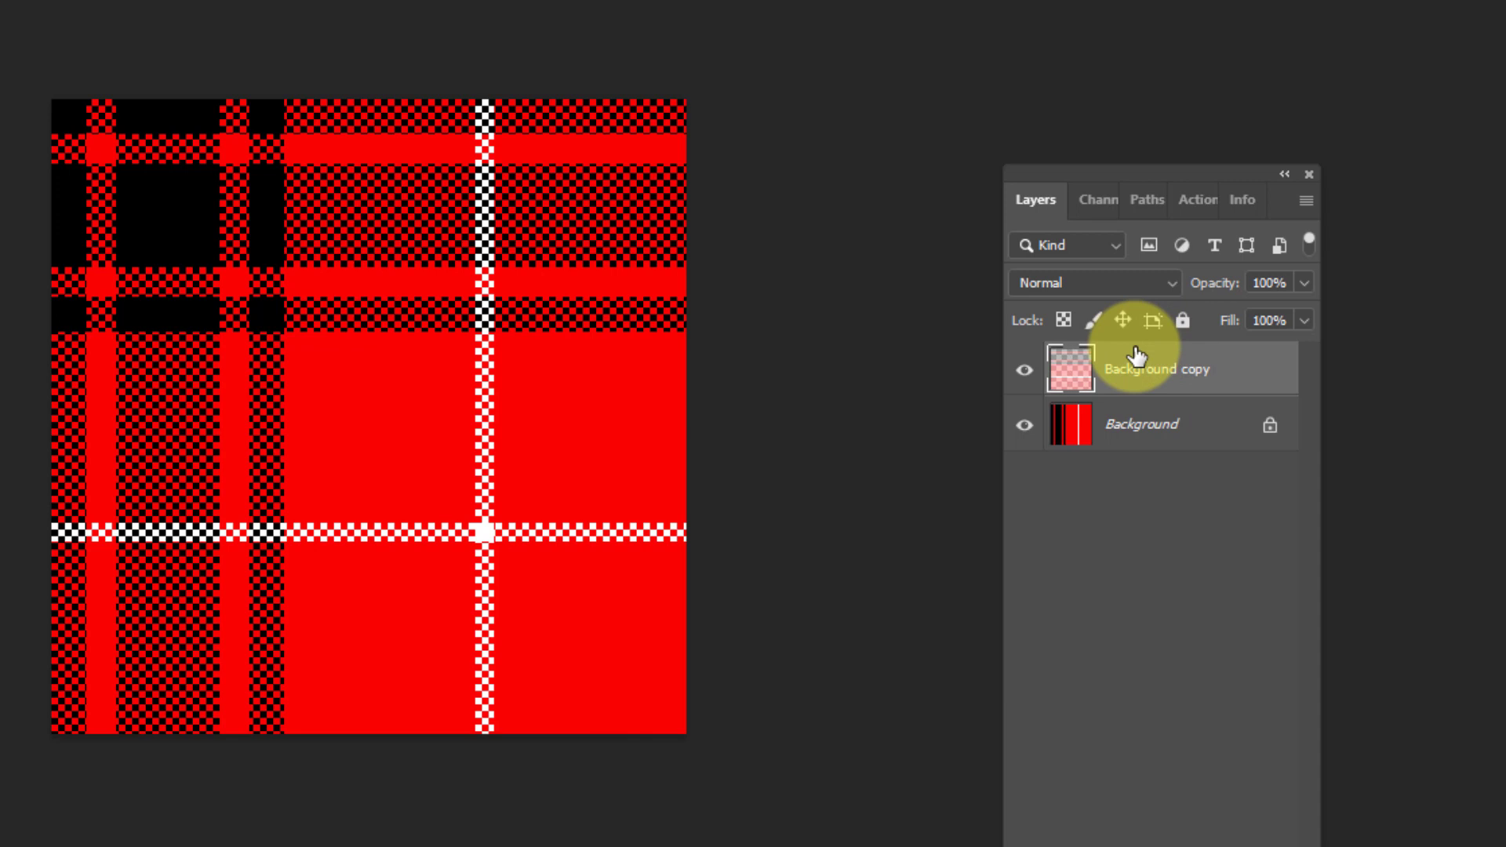
pyautogui.hotkey('ctrl', 'e')
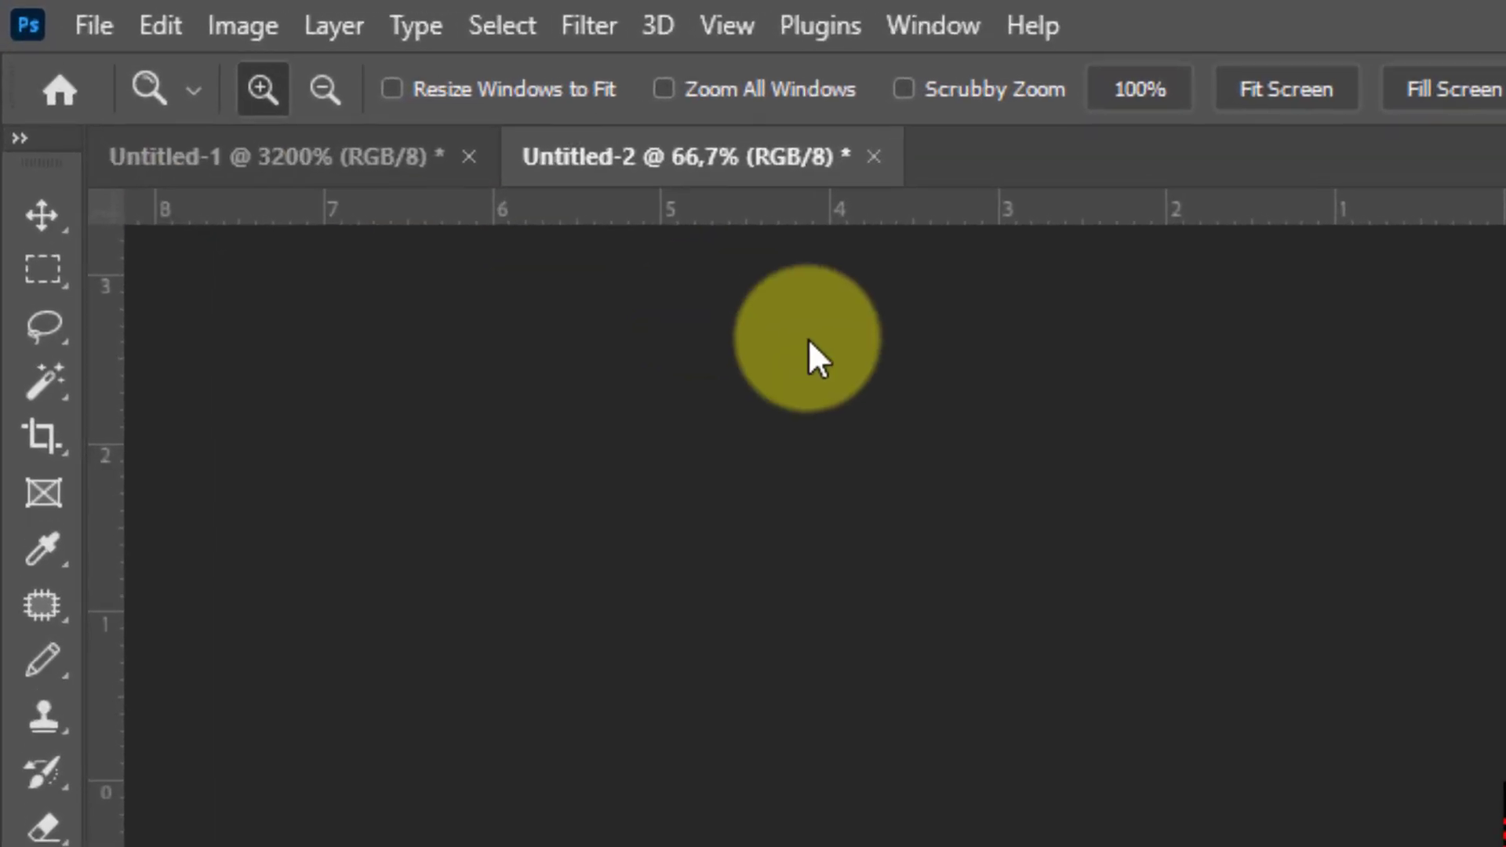
# Step: Define the merged 4 x 4 cm artwork as a pattern named Plaid
pyautogui.click(777, 281)
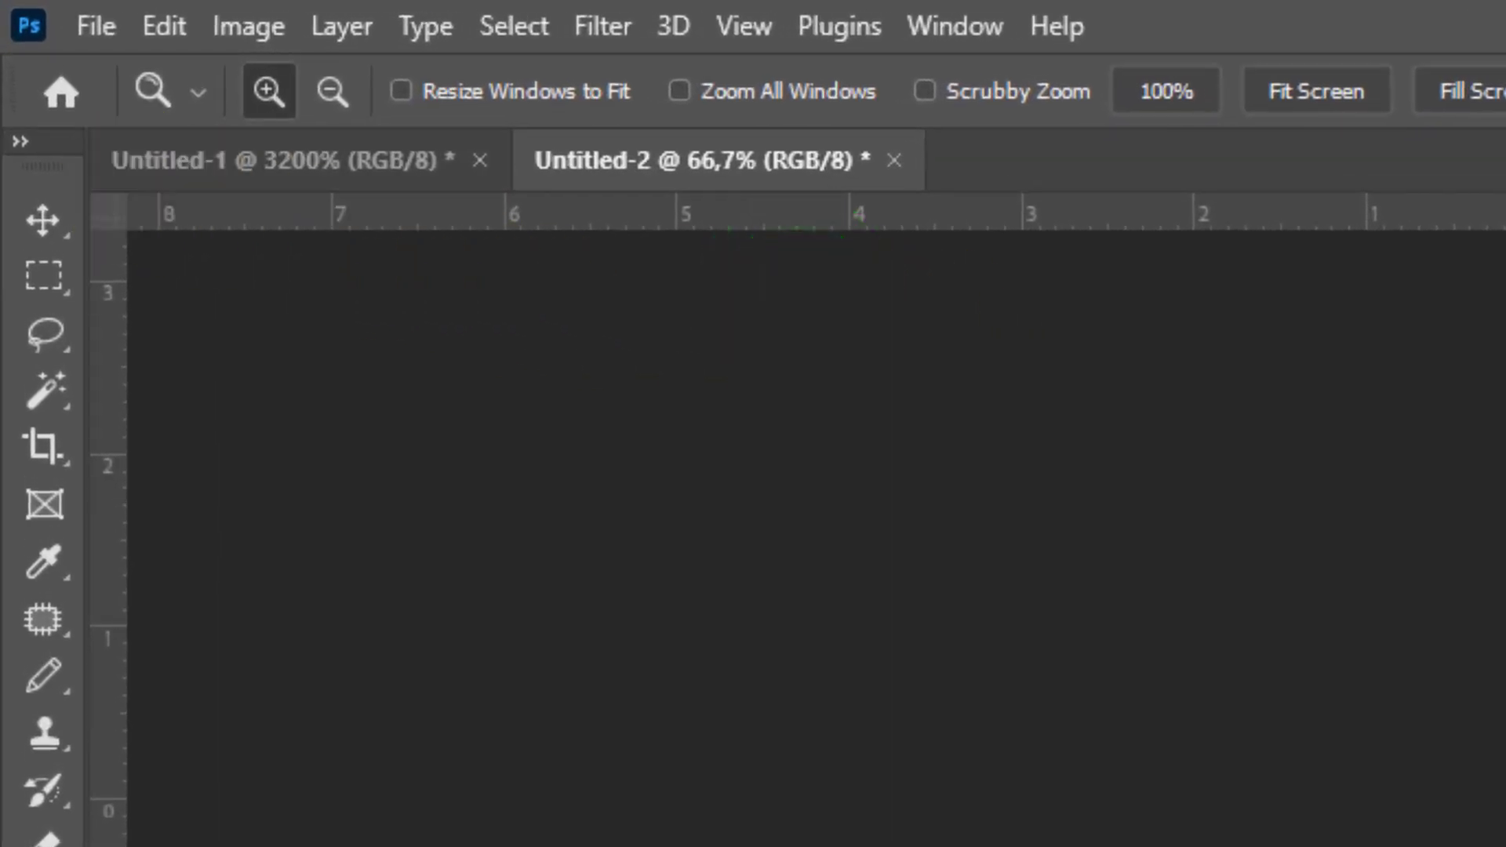
pyautogui.click(43, 202)
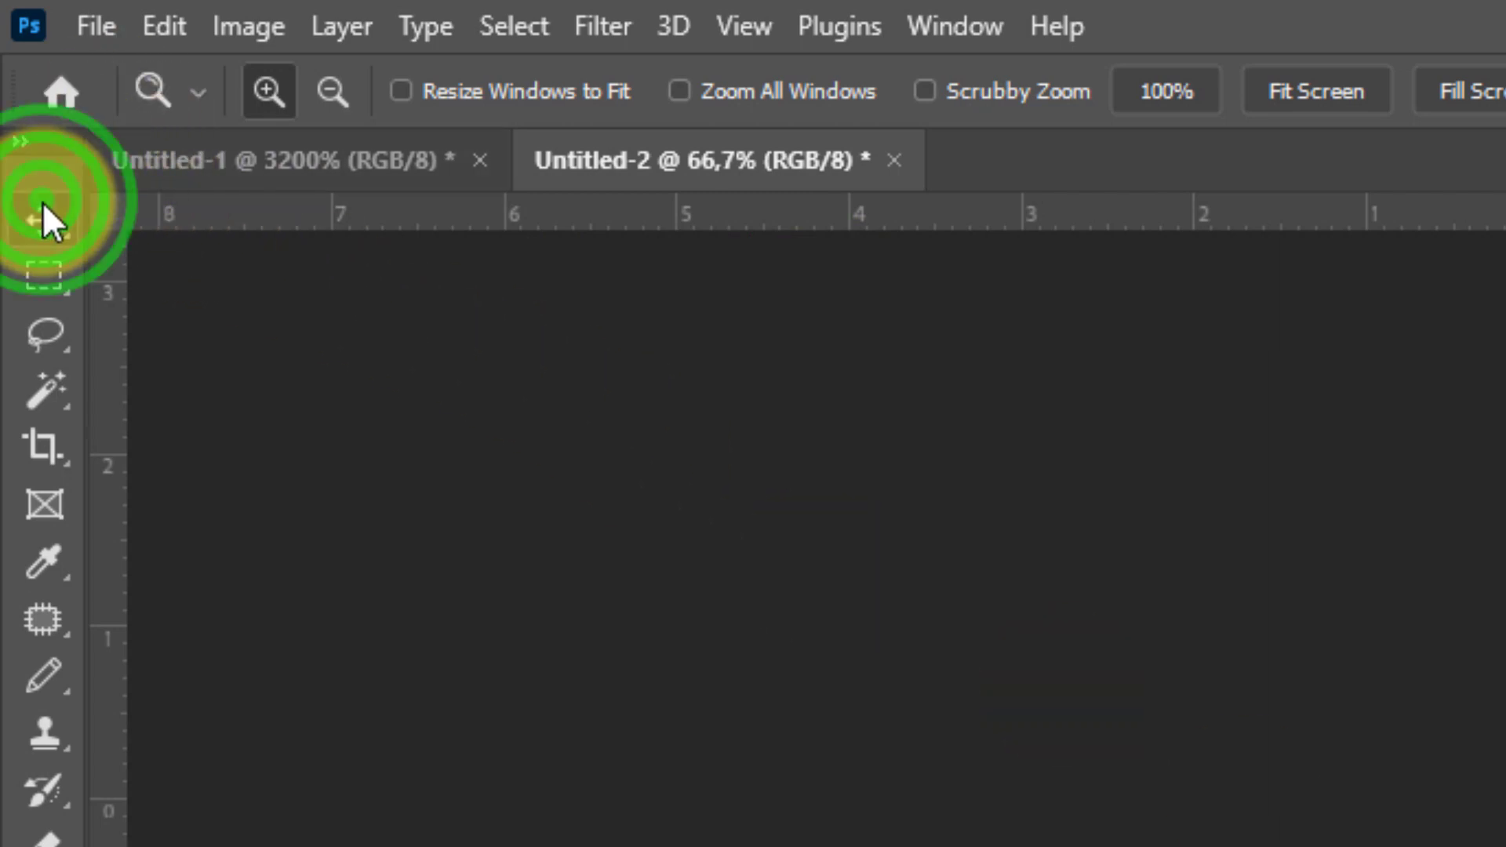
pyautogui.click(174, 35)
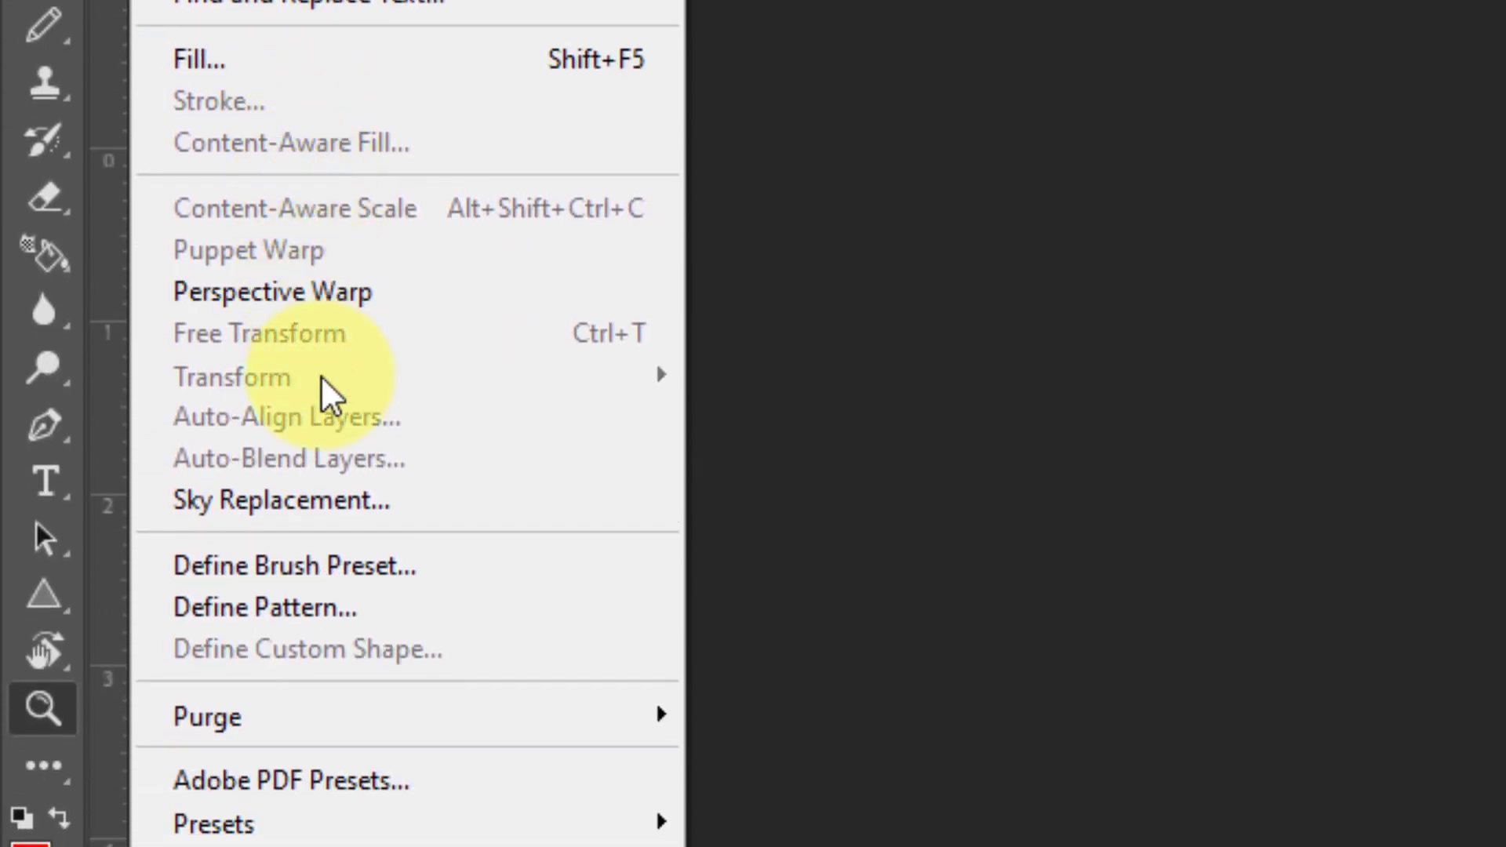
pyautogui.click(328, 615)
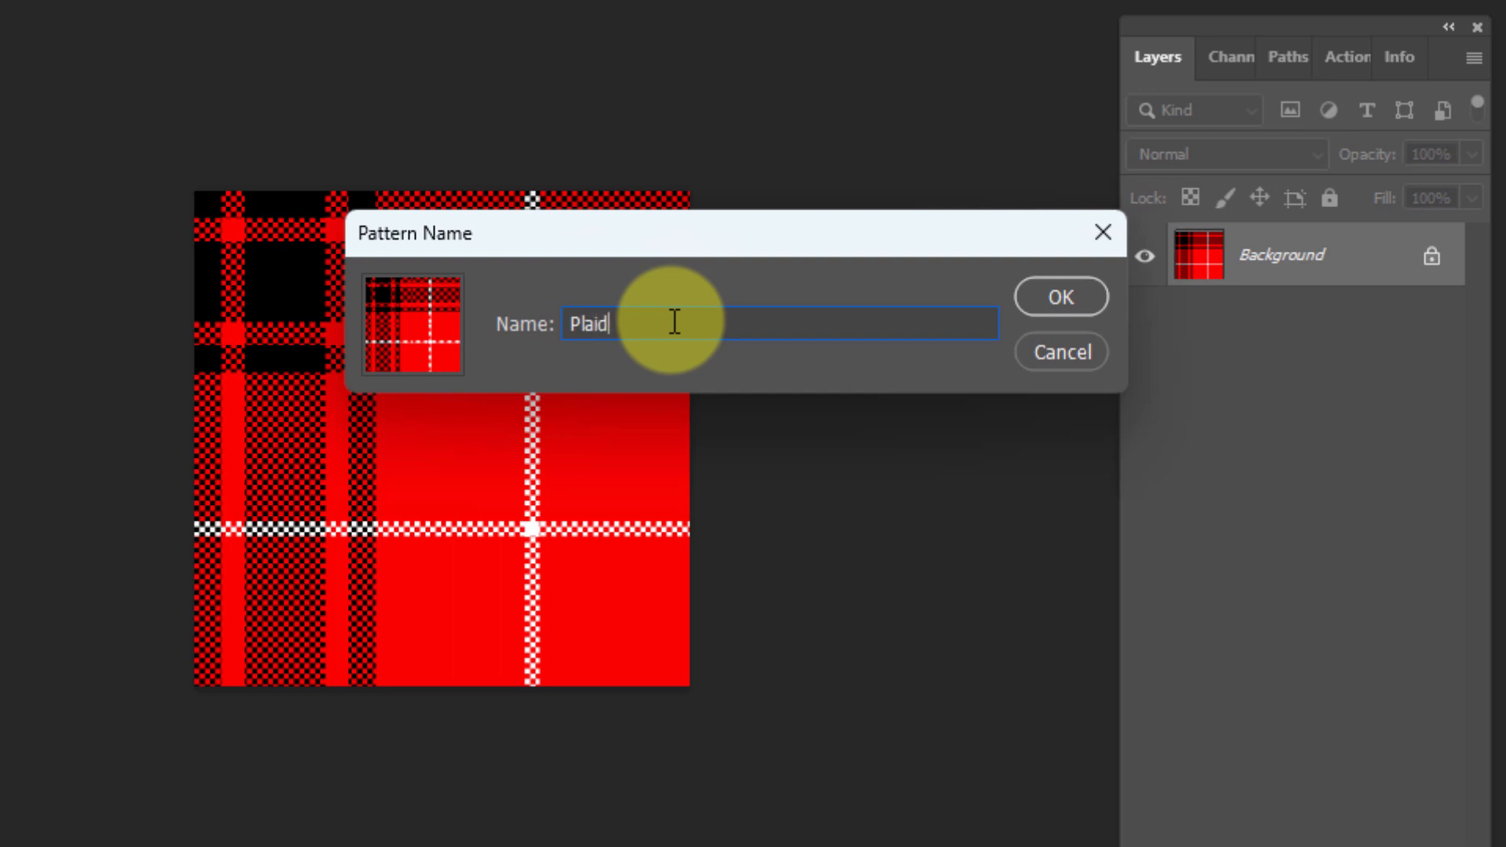
pyautogui.click(1071, 301)
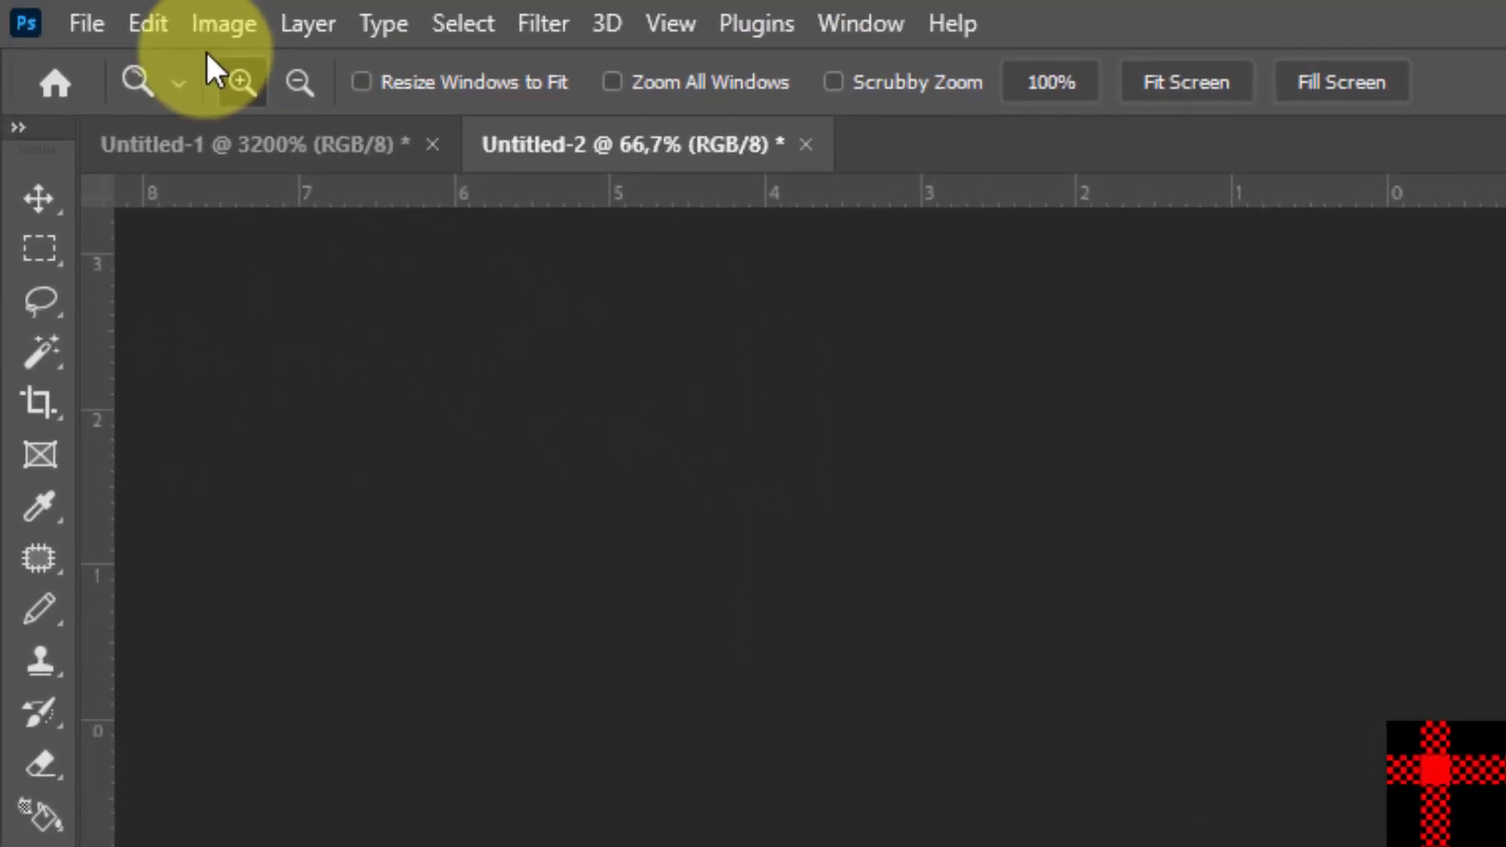
# Step: Create a new 16 x 16 cm RGB document at 300 pixels/inch with a white background
pyautogui.click(88, 26)
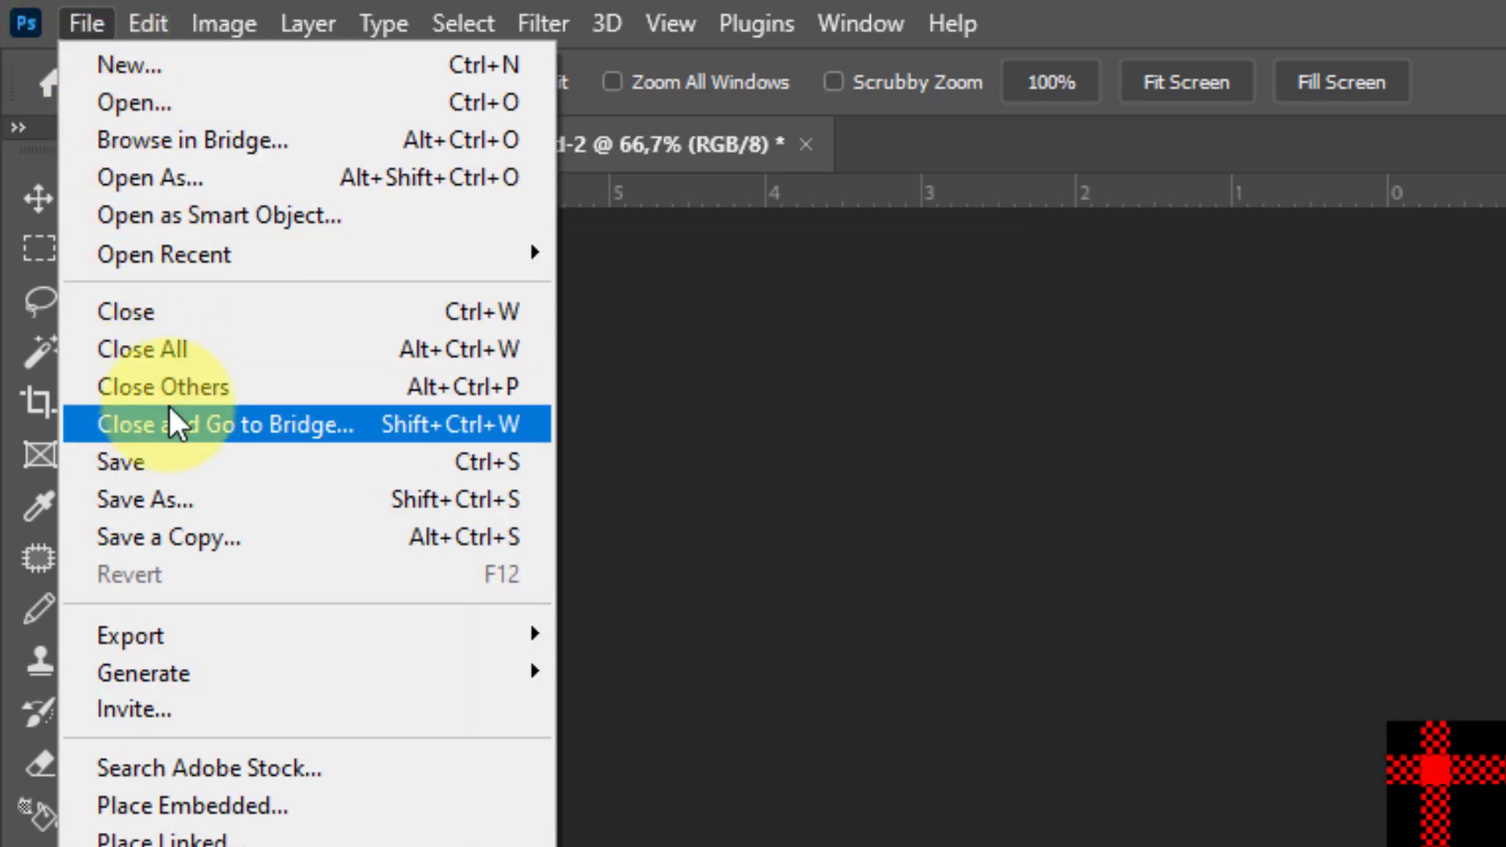
pyautogui.click(214, 76)
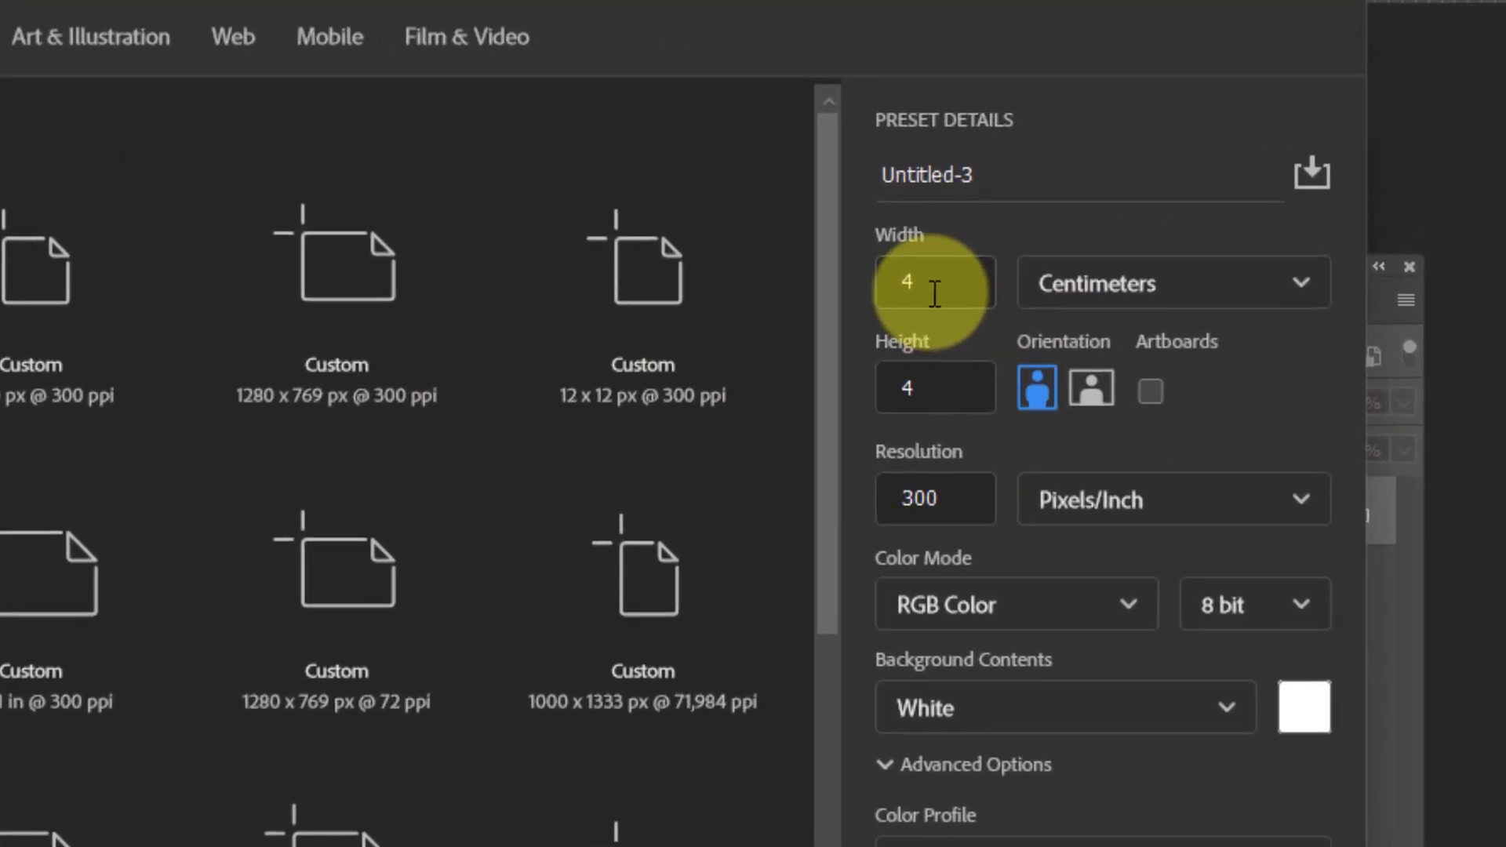
pyautogui.doubleClick(893, 284)
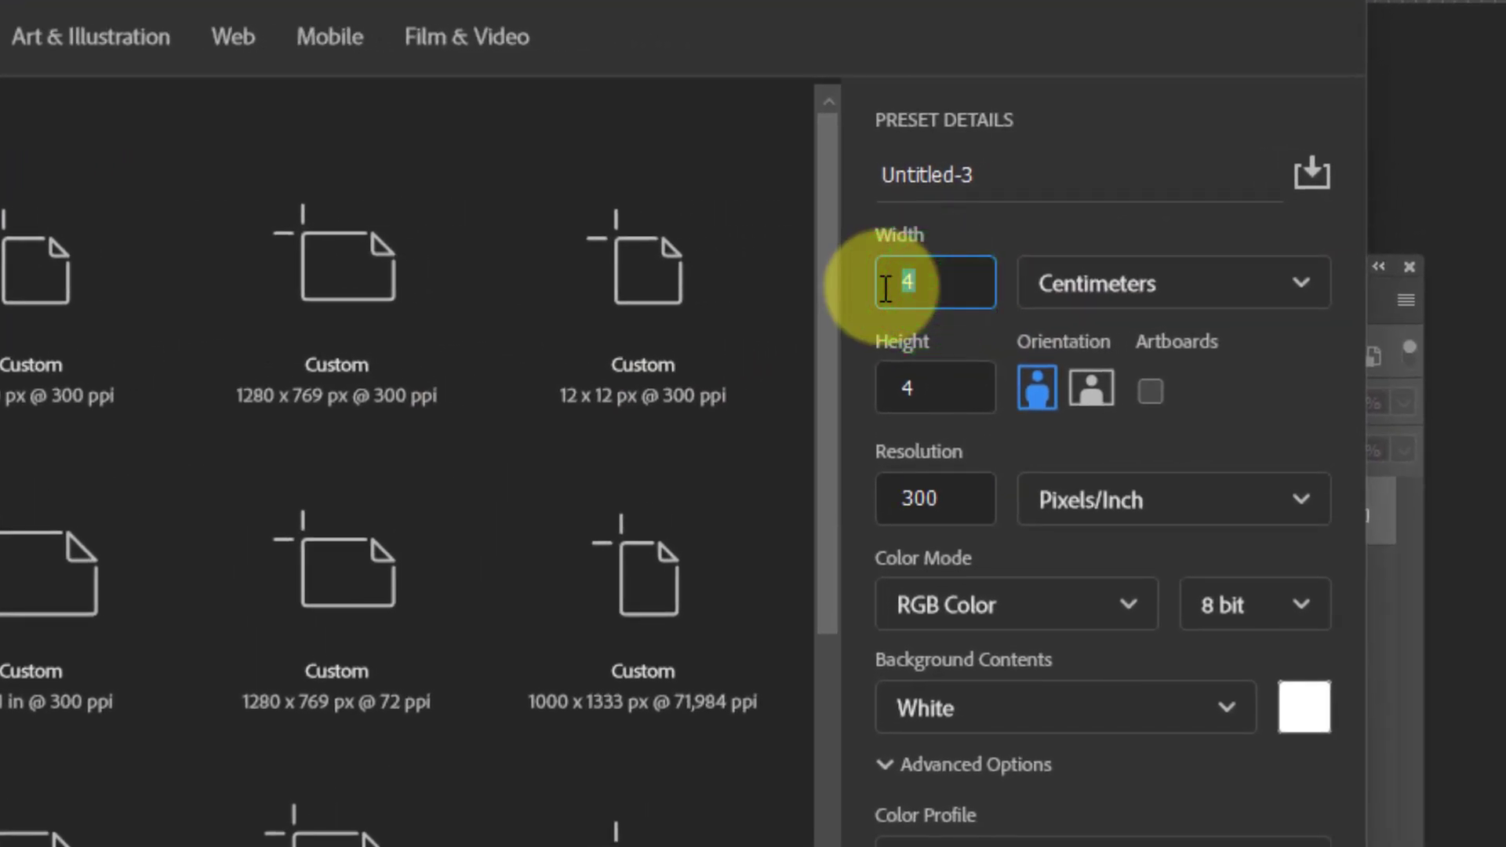
pyautogui.doubleClick(949, 393)
pyautogui.write('16')
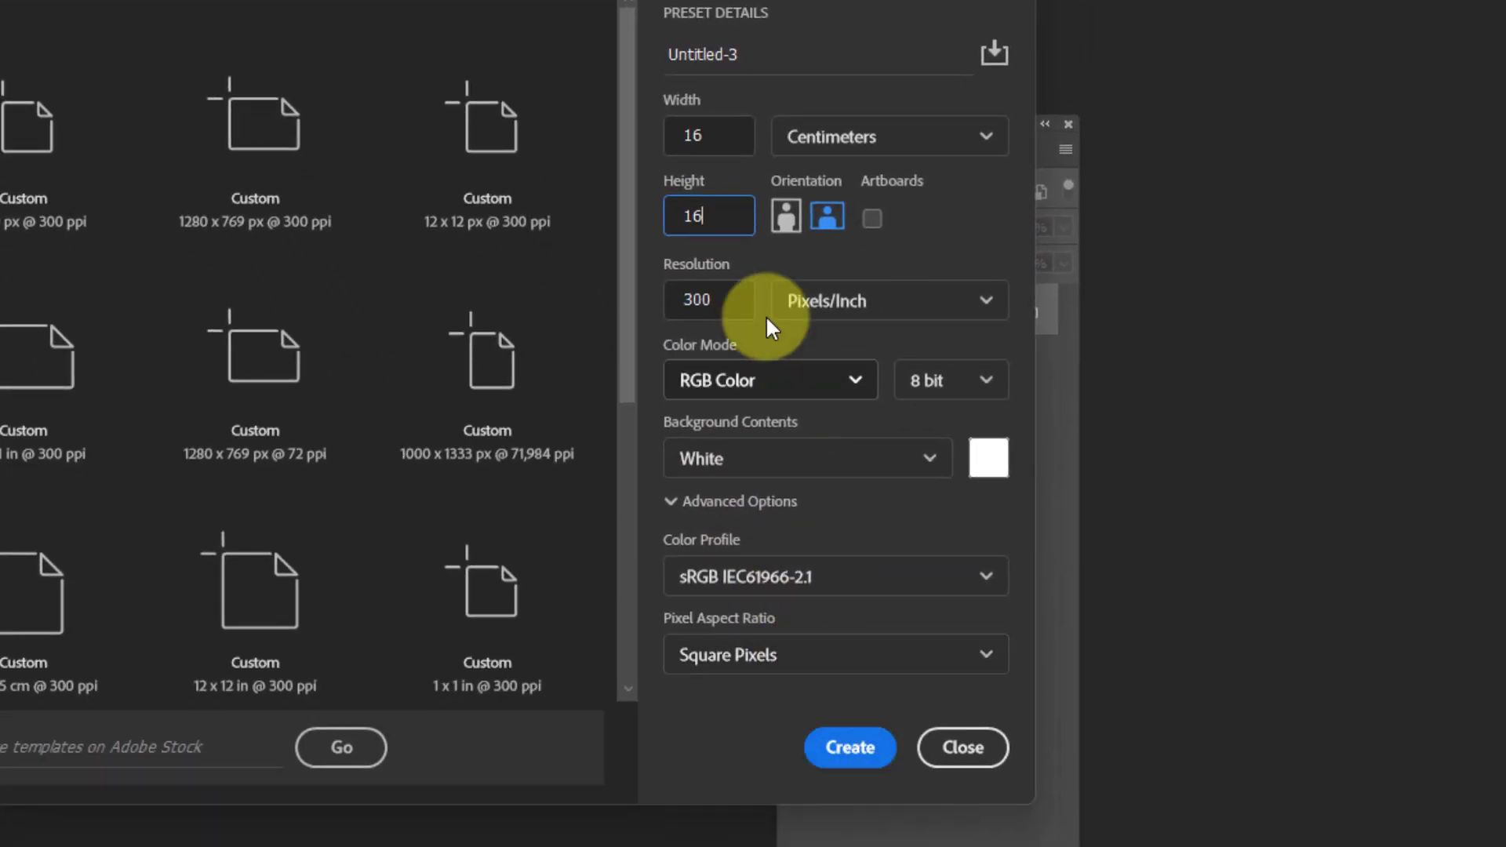
pyautogui.click(854, 746)
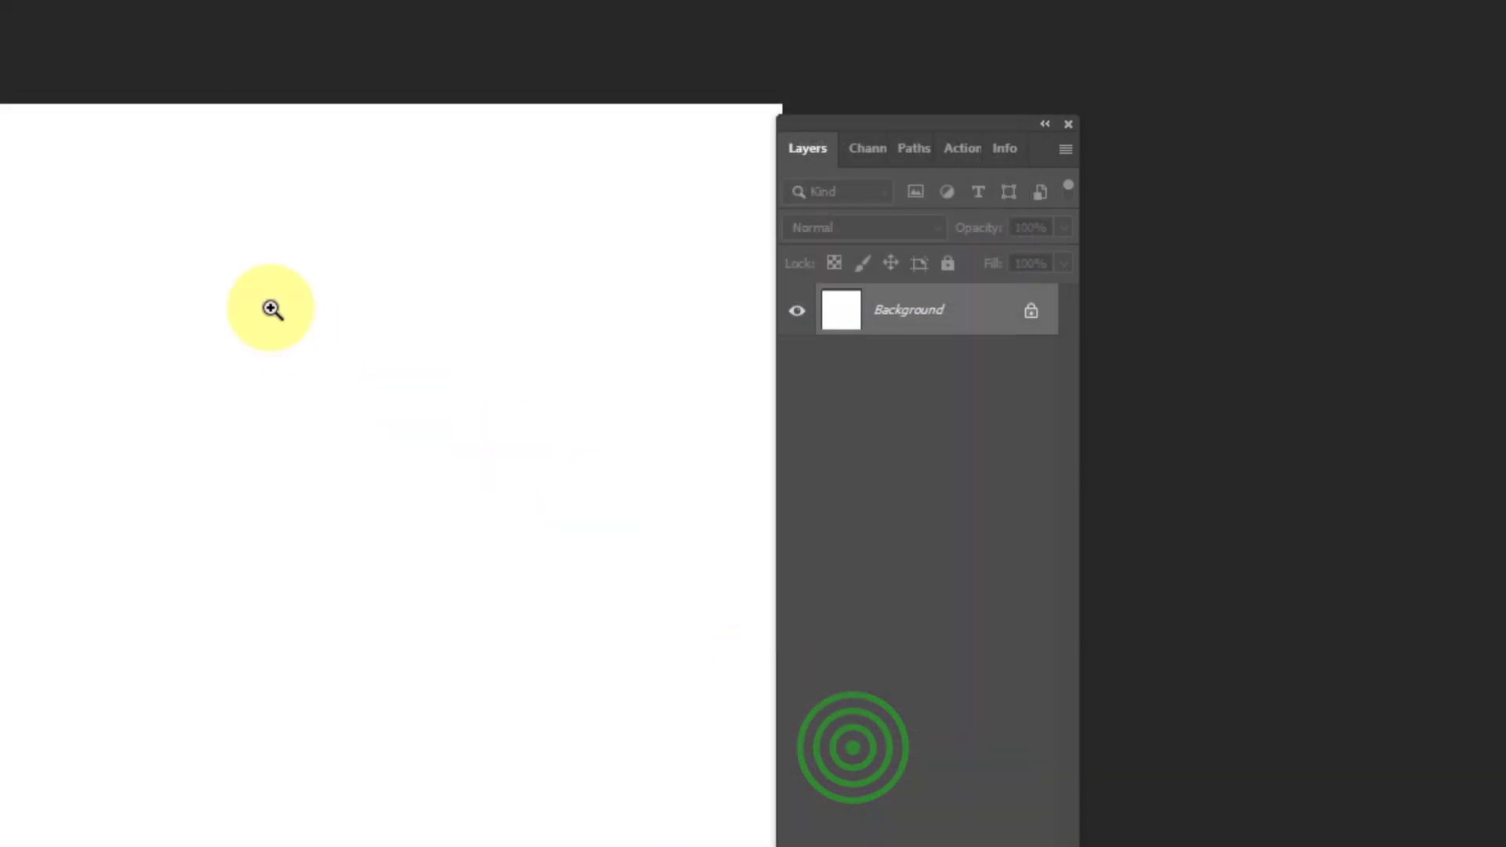
# Step: Fill the new document's Background with the custom pattern Plaid in Normal mode at 100% opacity
pyautogui.press('space')
pyautogui.moveTo(452, 330); pyautogui.dragTo(357, 305)
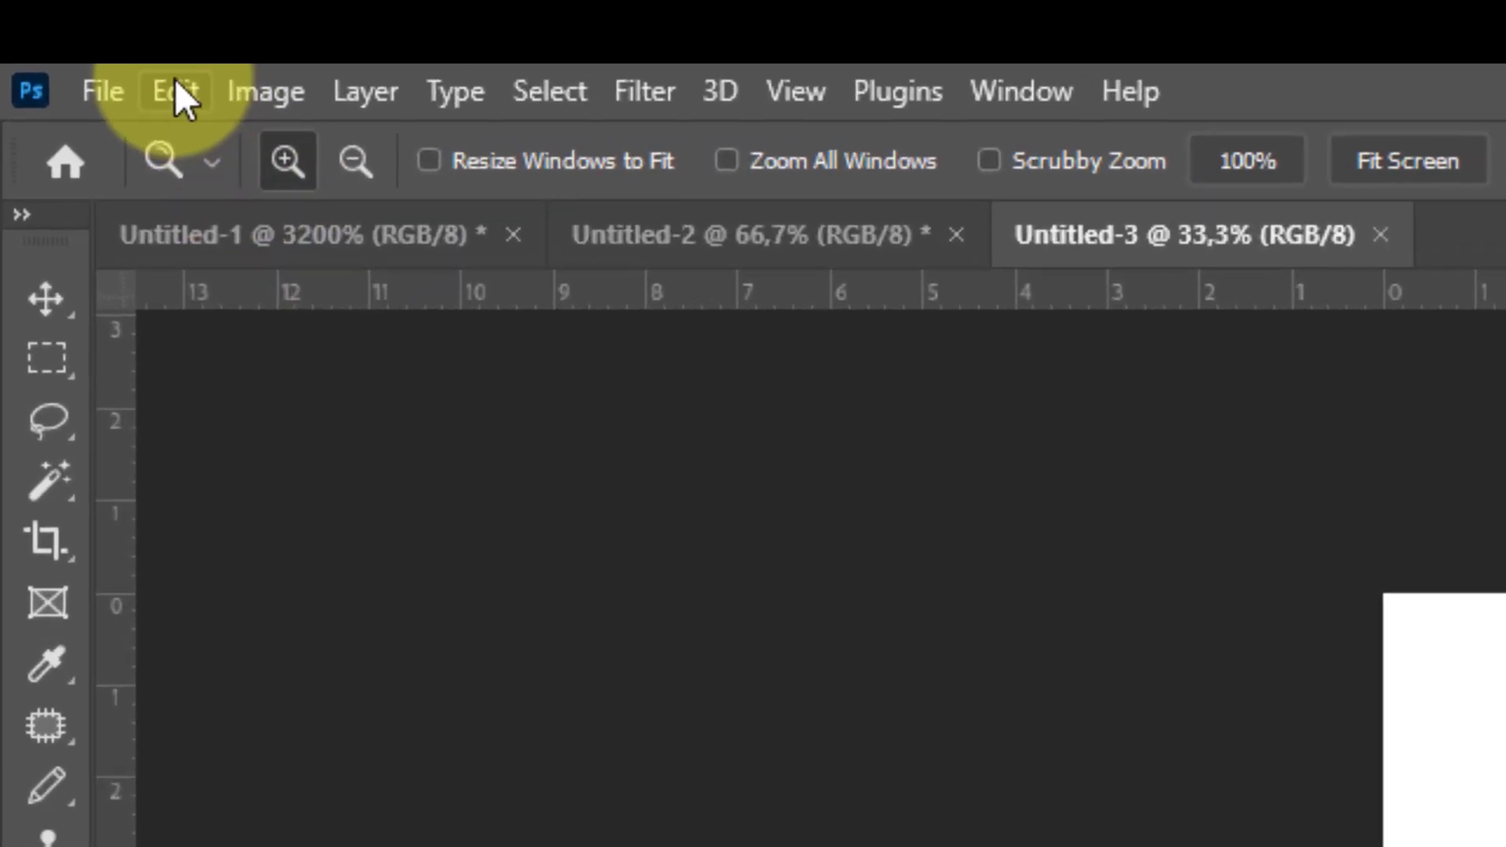
pyautogui.click(83, 41)
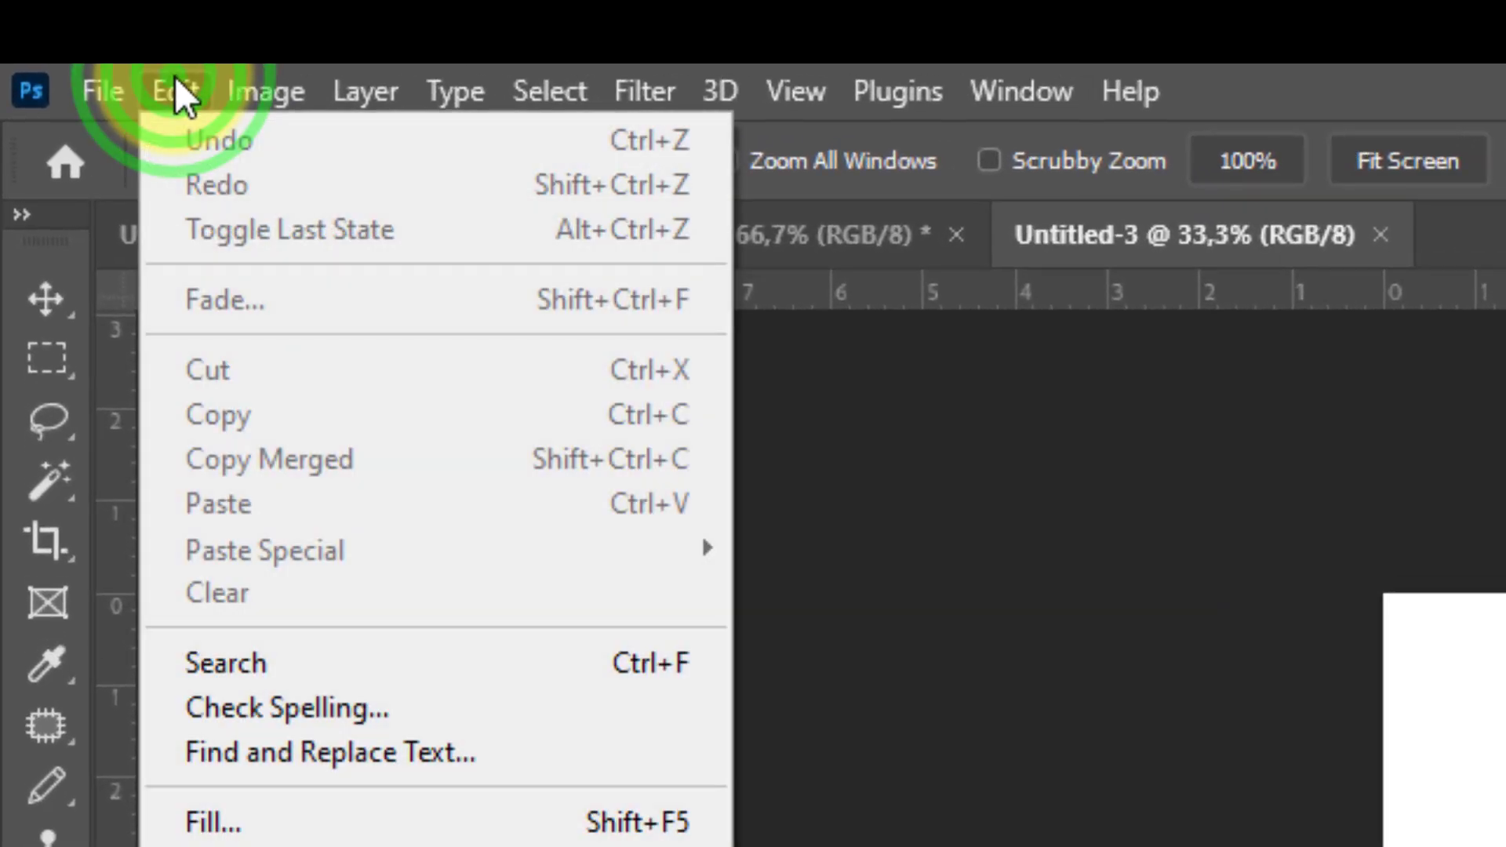
pyautogui.click(315, 816)
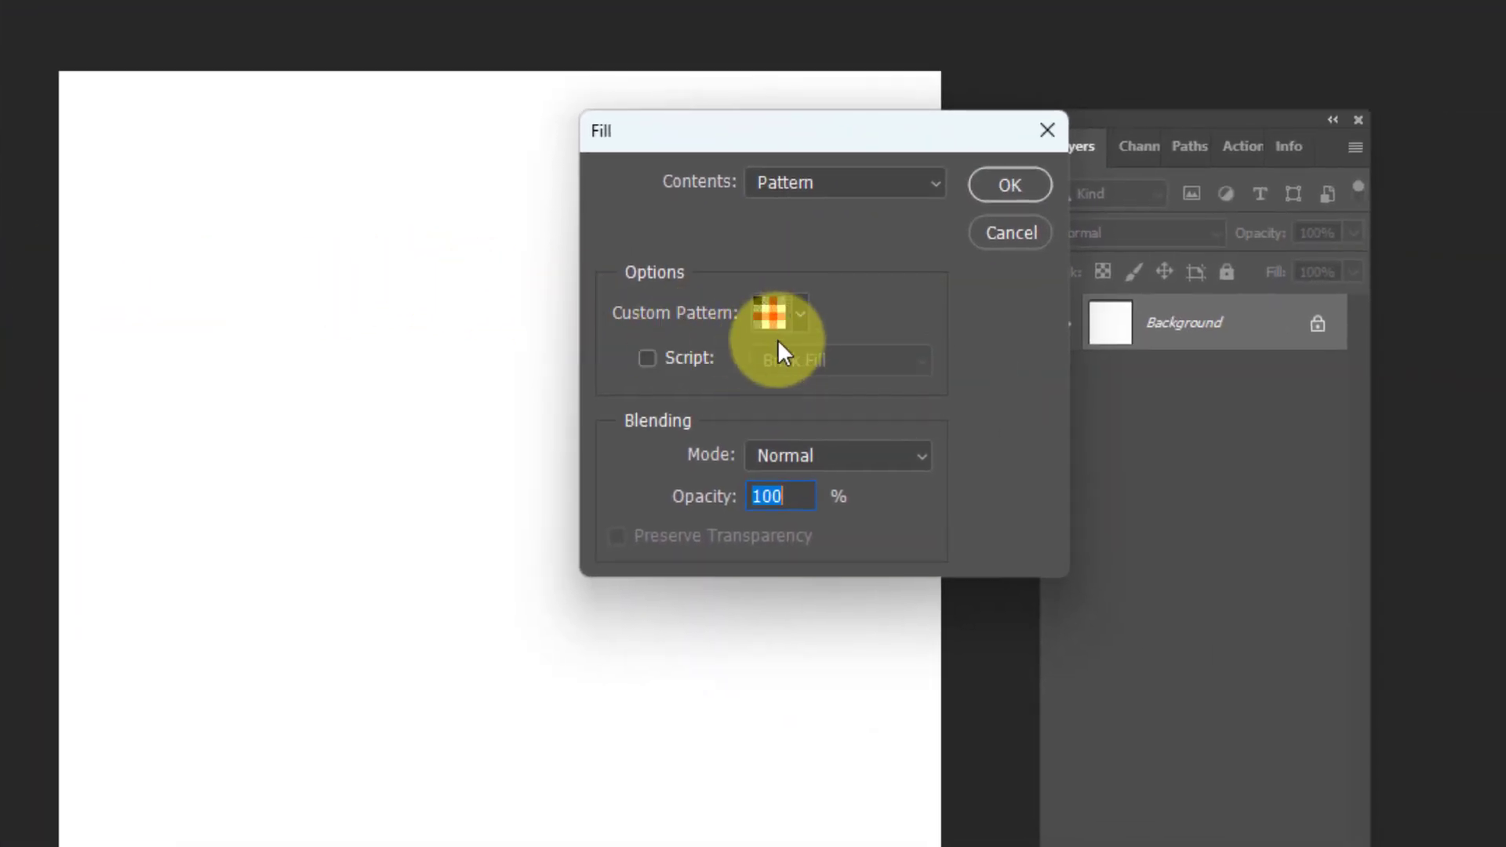
pyautogui.click(799, 315)
pyautogui.scroll(-1, 838, 460)
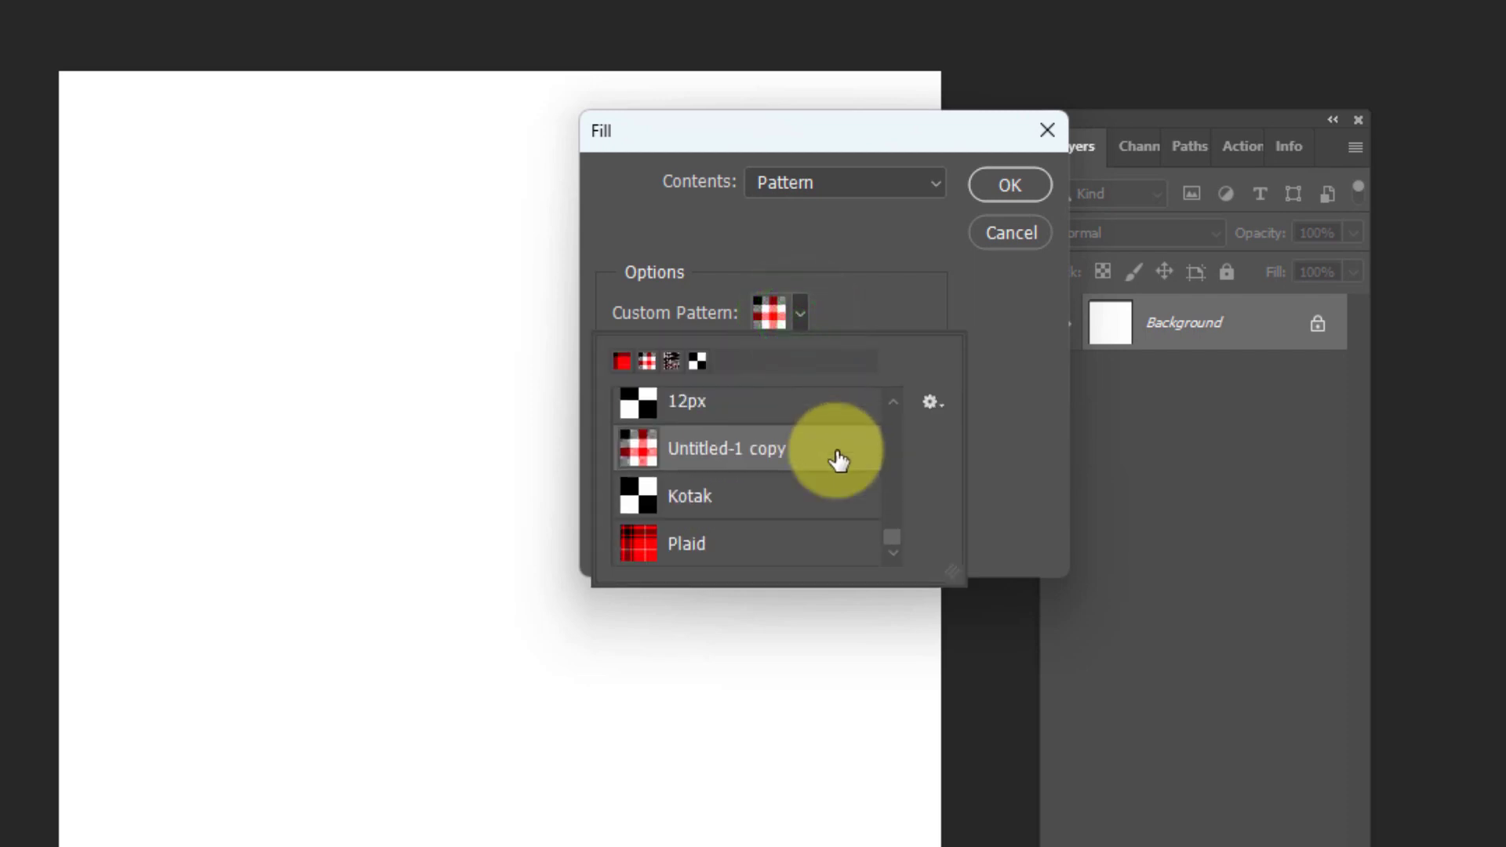
pyautogui.click(695, 553)
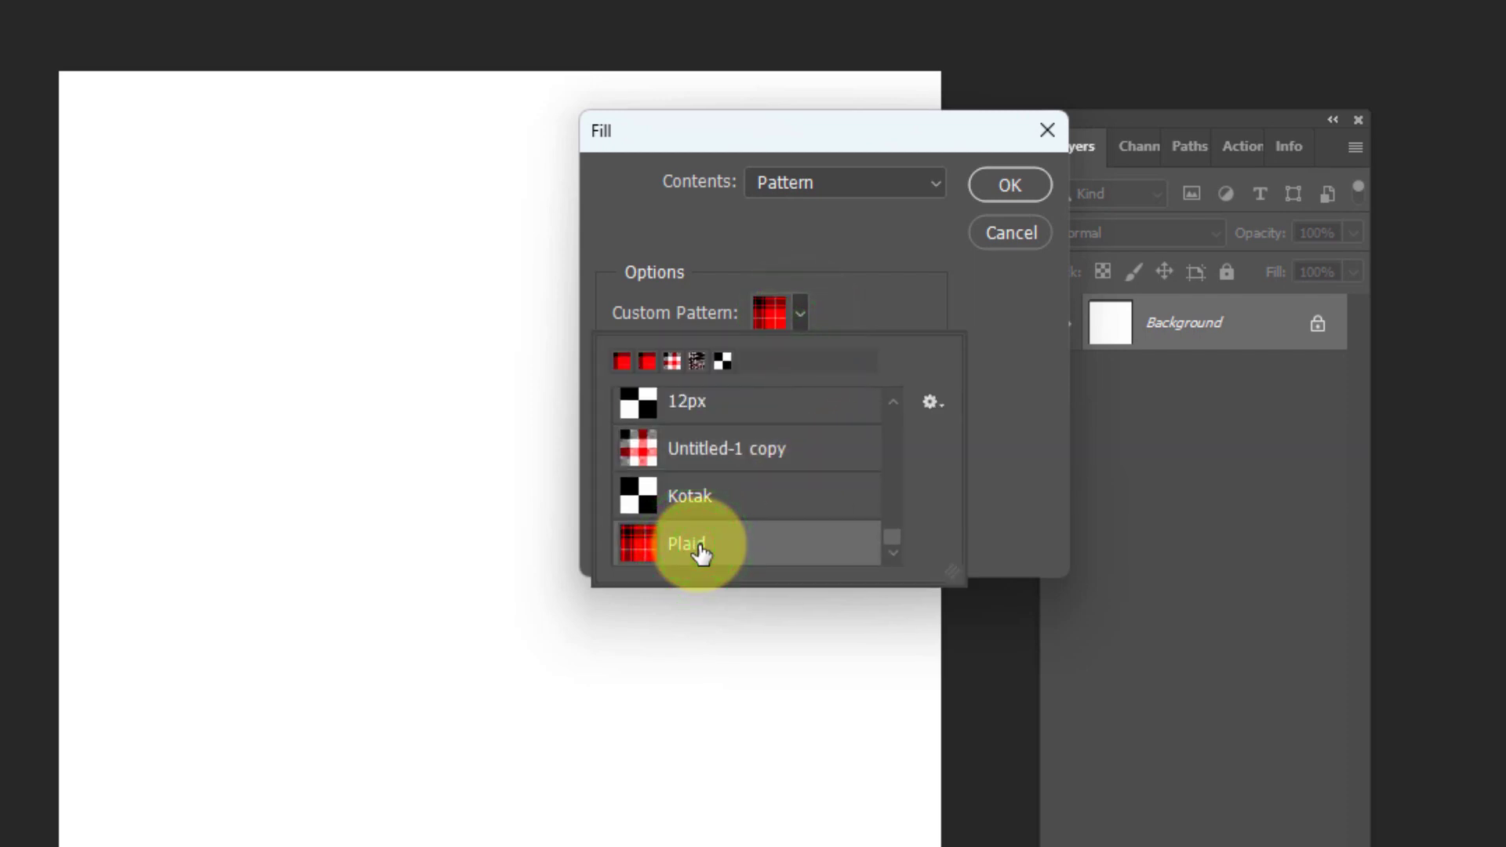
pyautogui.click(1011, 184)
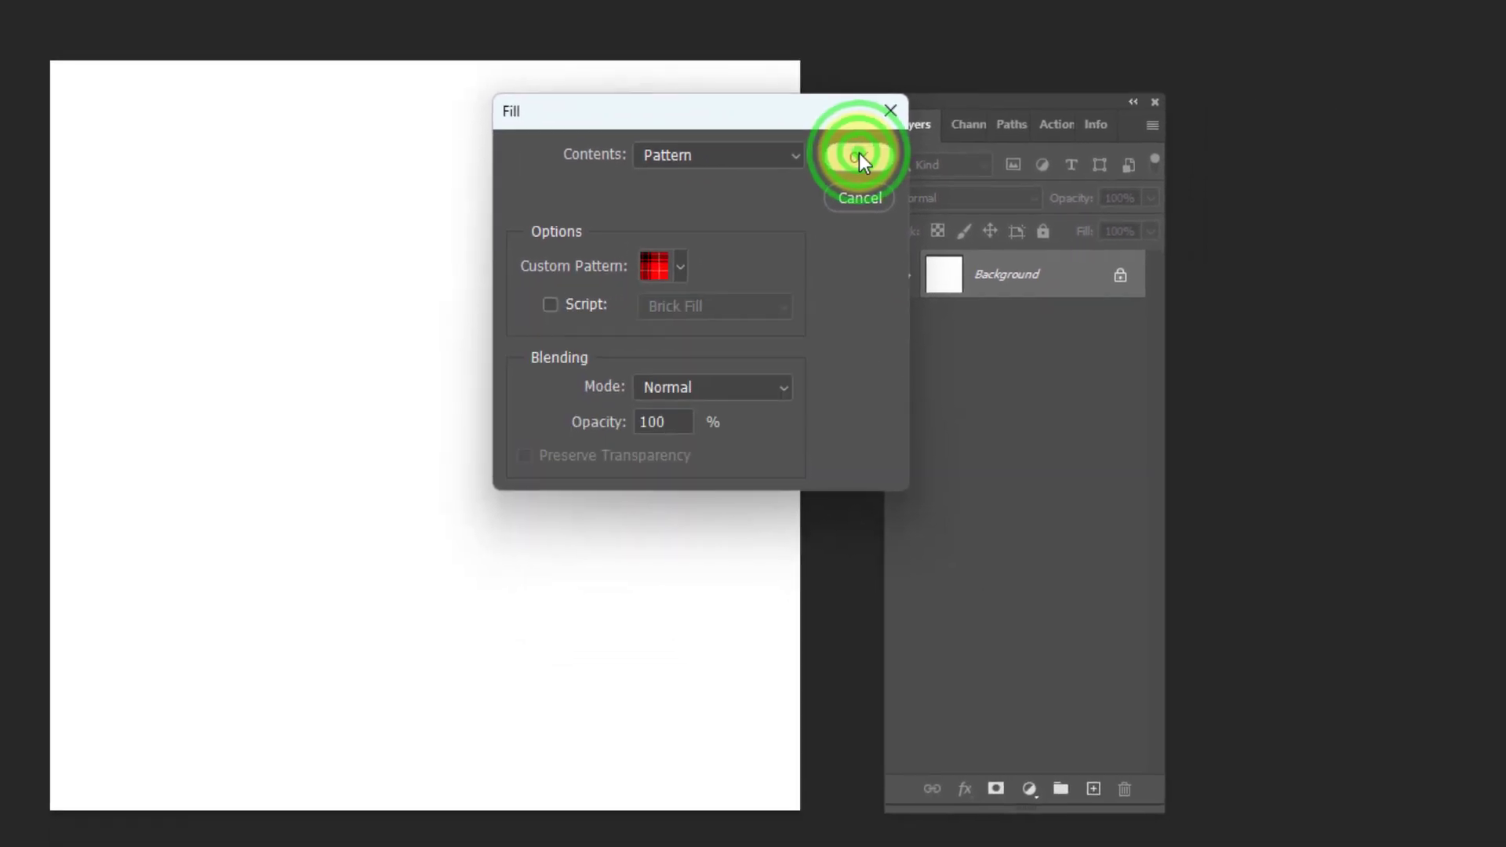
pyautogui.click(859, 157)
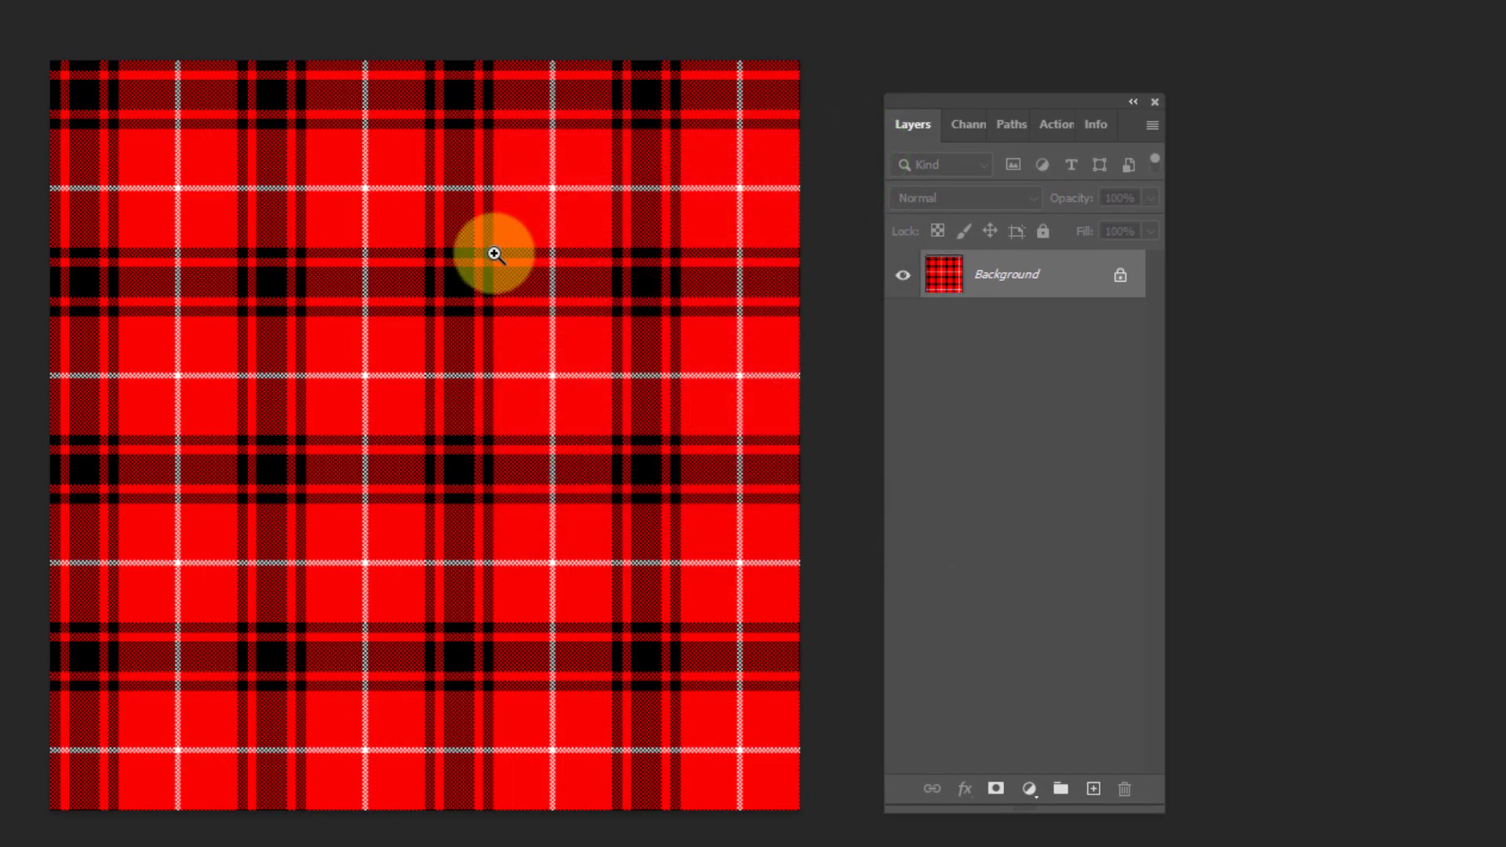
pyautogui.click(515, 274)
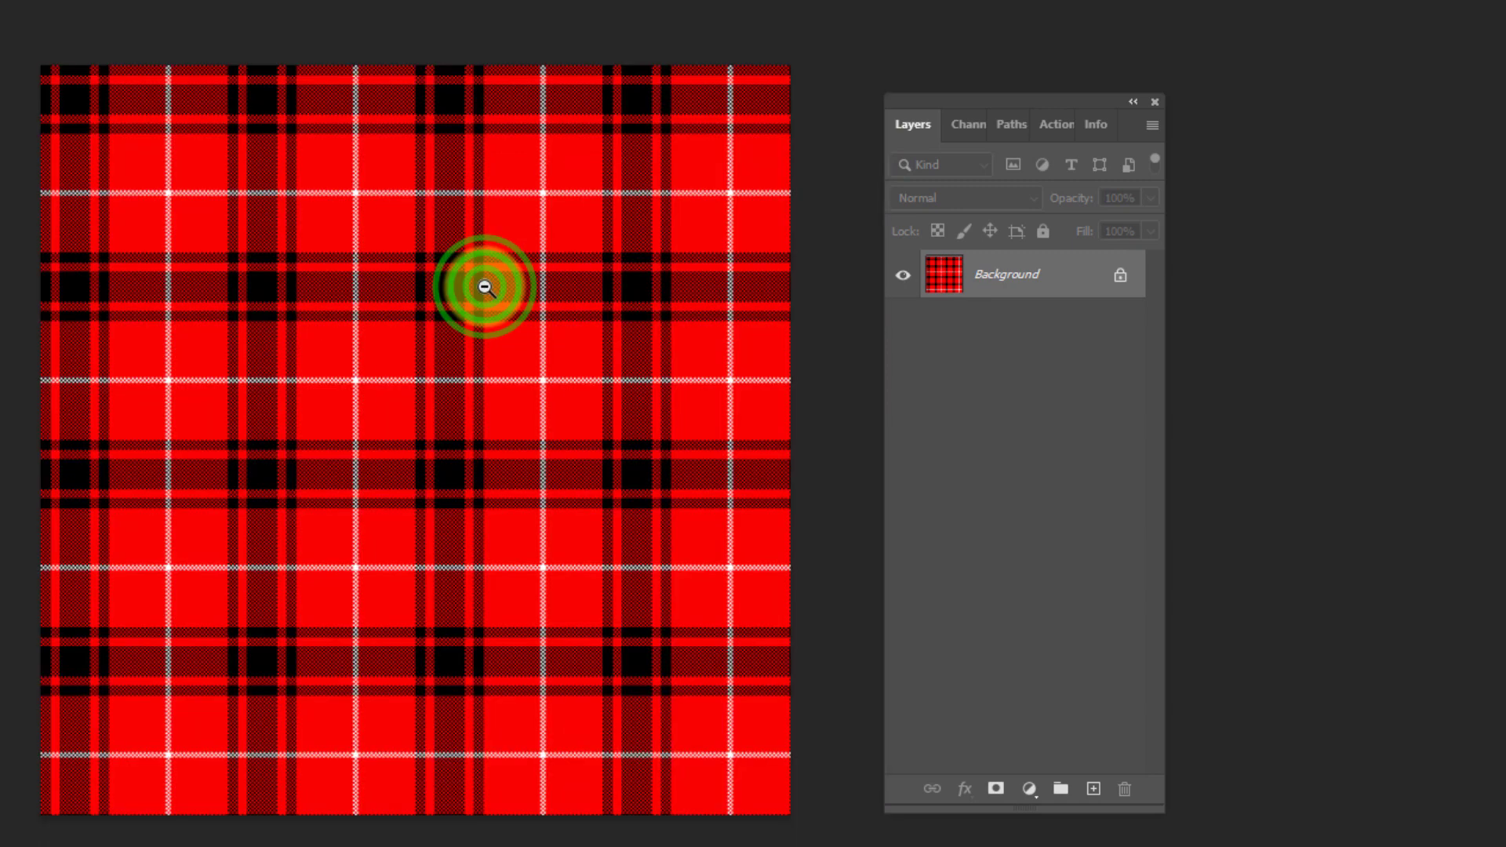
pyautogui.keyDown('alt'); pyautogui.click(486, 288); pyautogui.keyUp('alt')
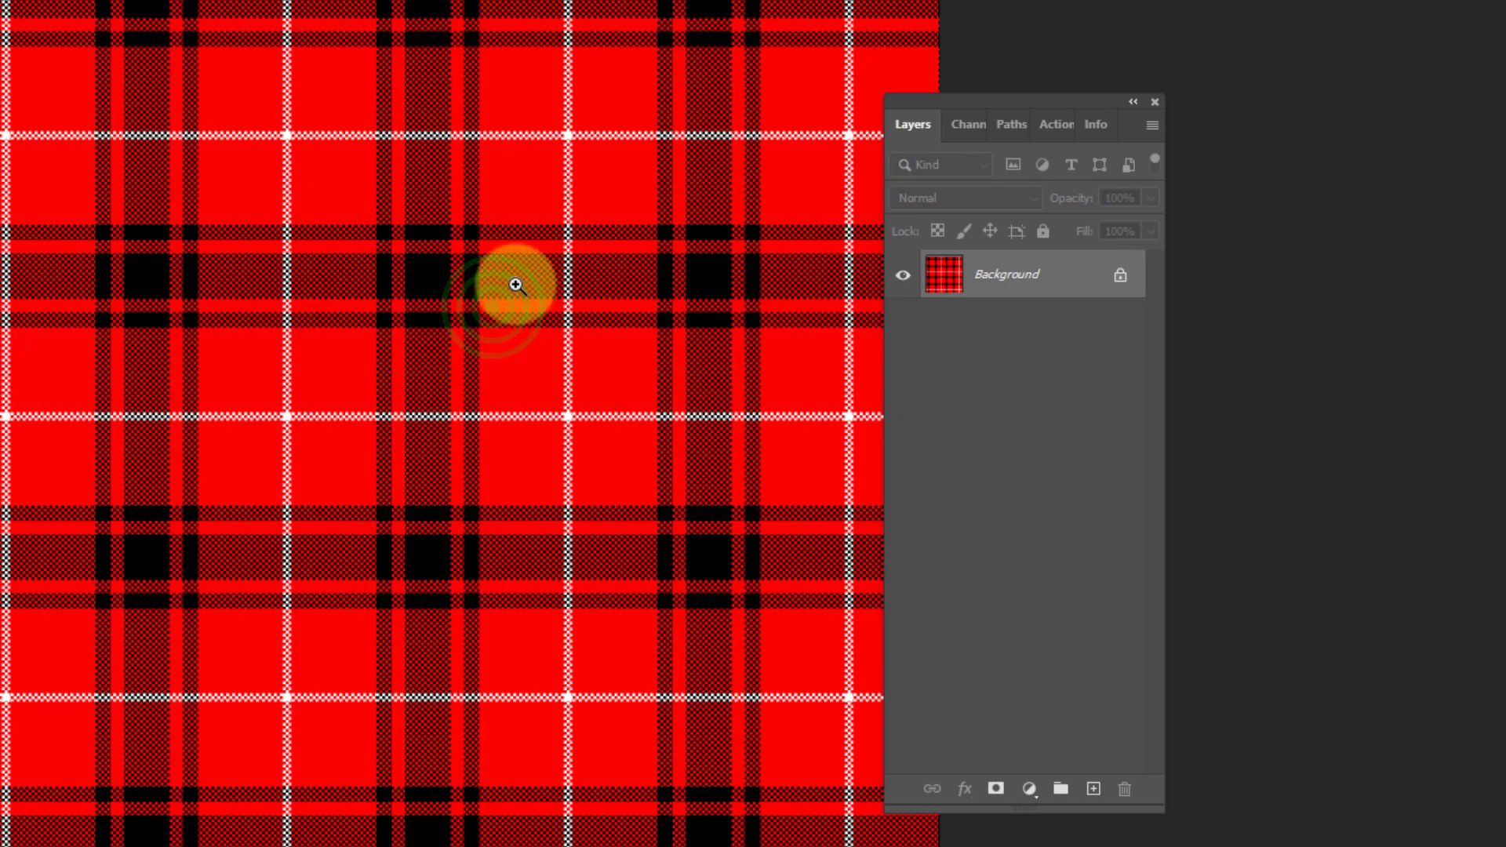
pyautogui.scroll(-1, 512, 286)
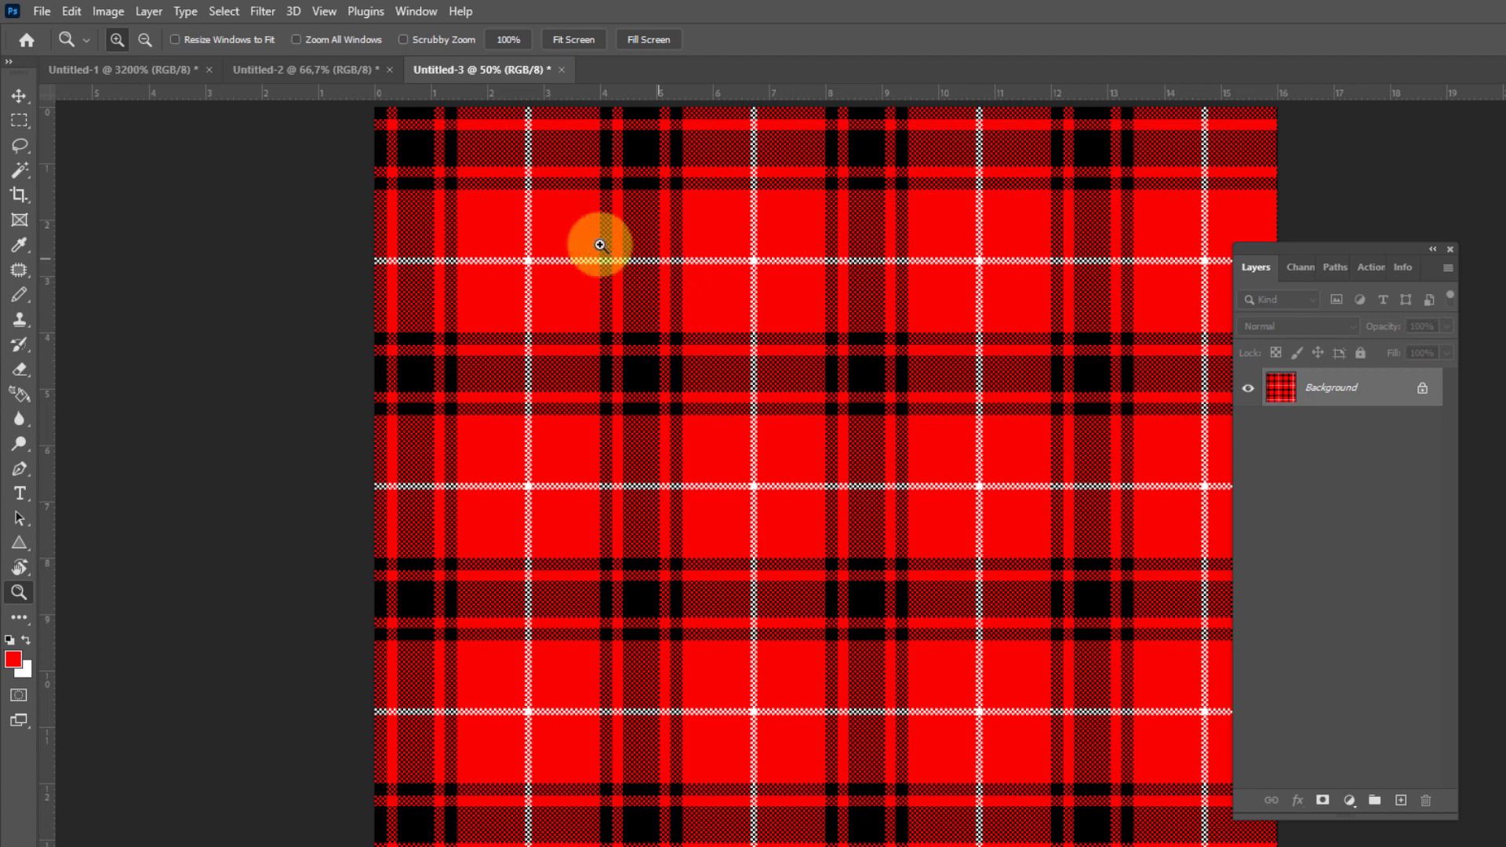
pyautogui.click(82, 67)
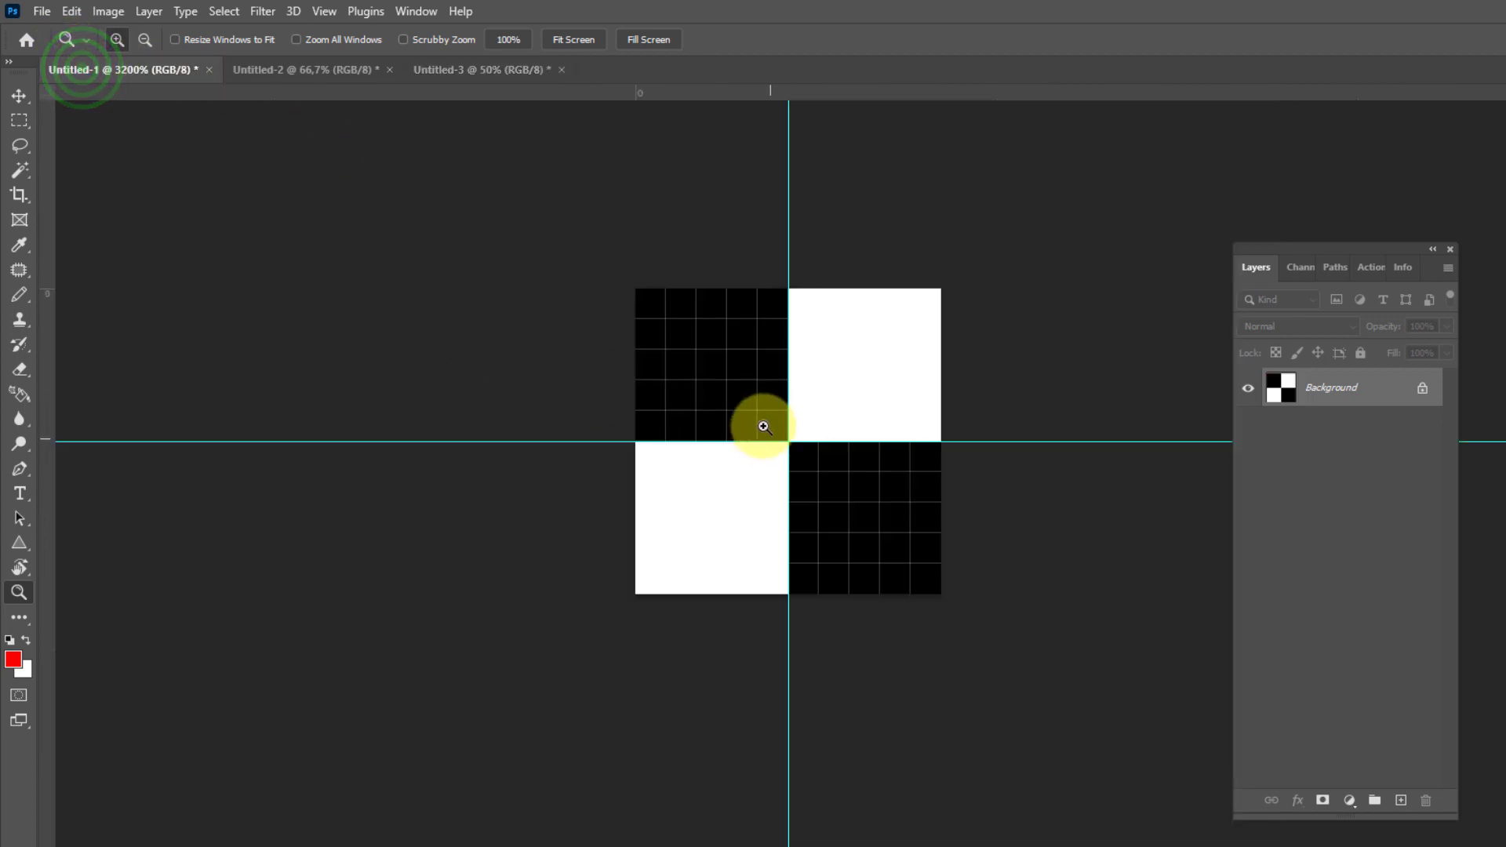
pyautogui.click(281, 67)
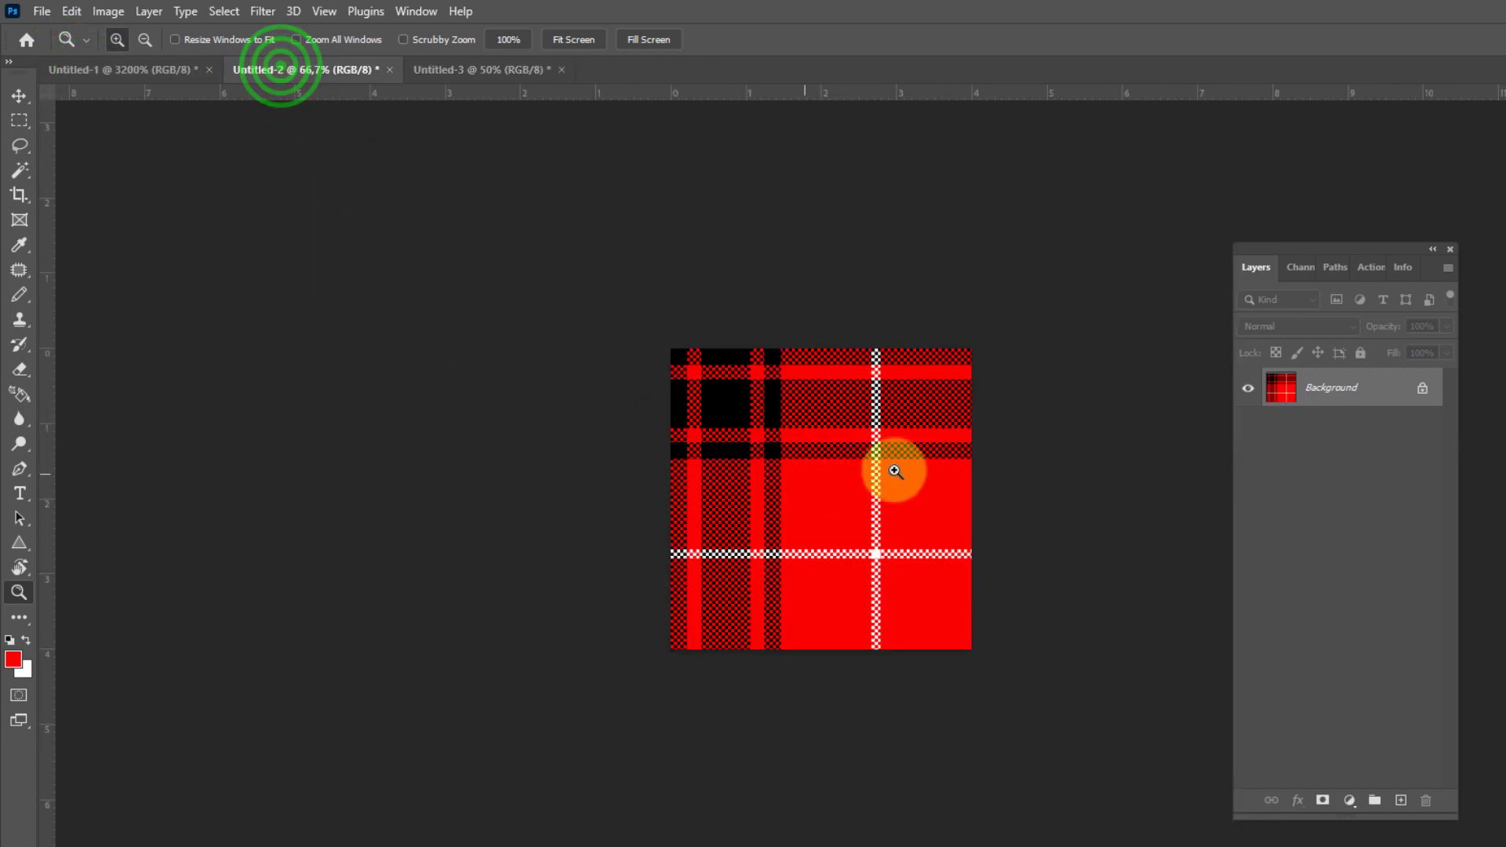
pyautogui.click(455, 70)
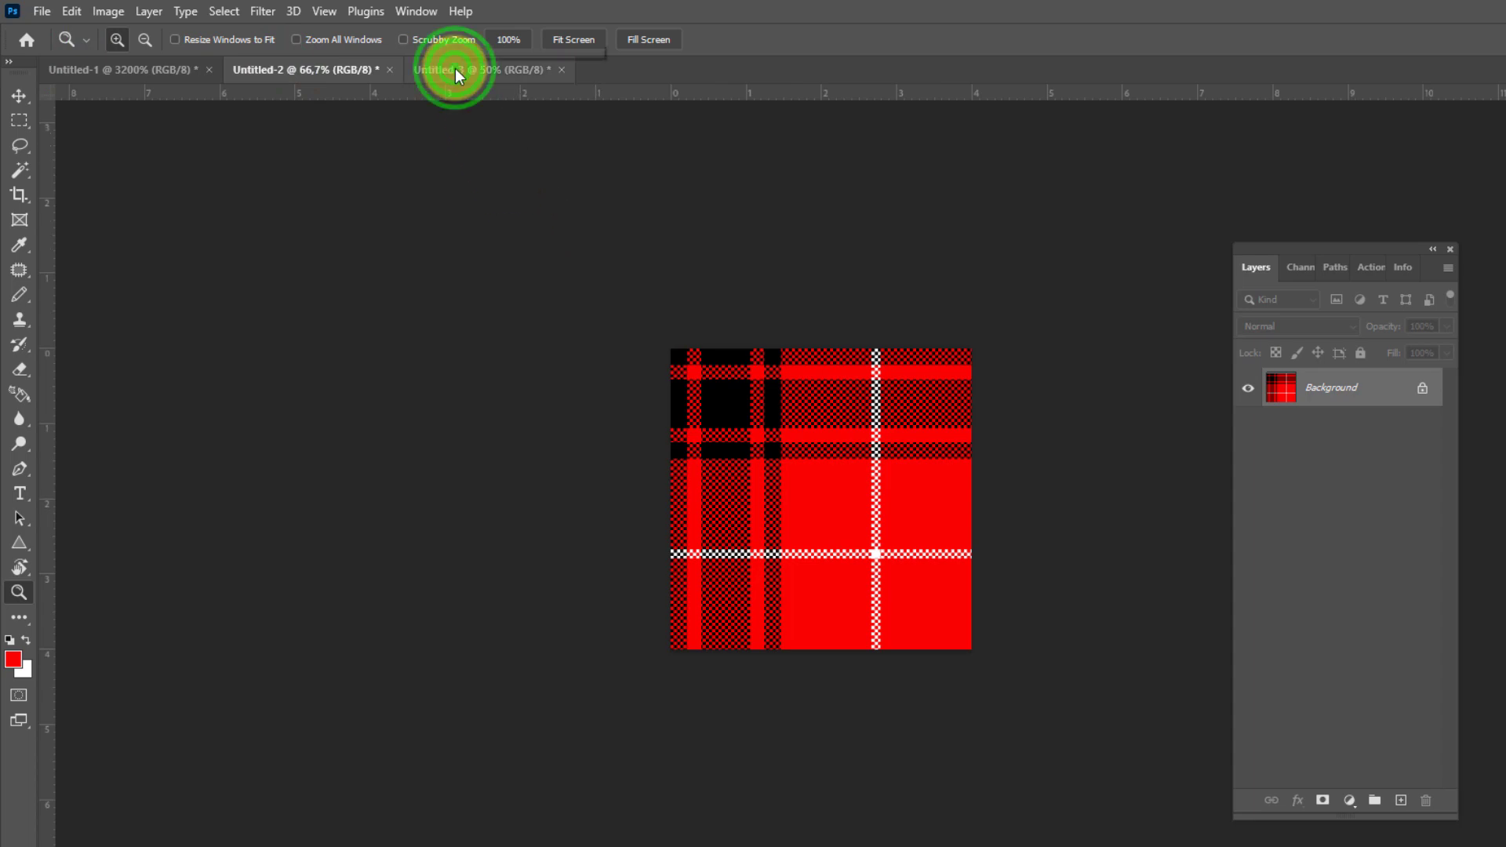
# Step: Select all the red areas of the plaid across the 16 x 16 cm document with the Magic Wand
pyautogui.press('w')
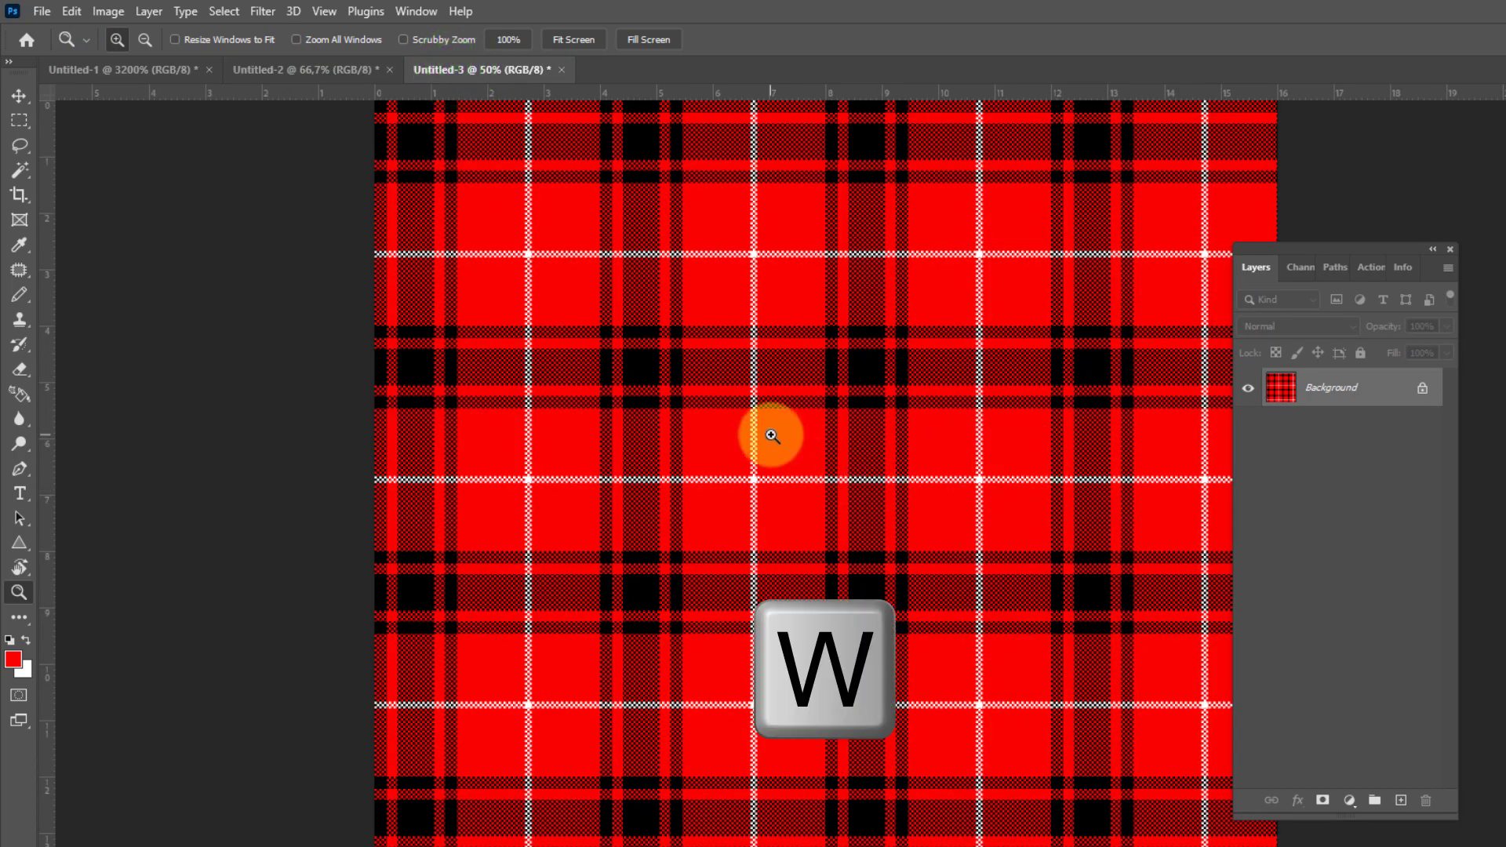
pyautogui.press('w')
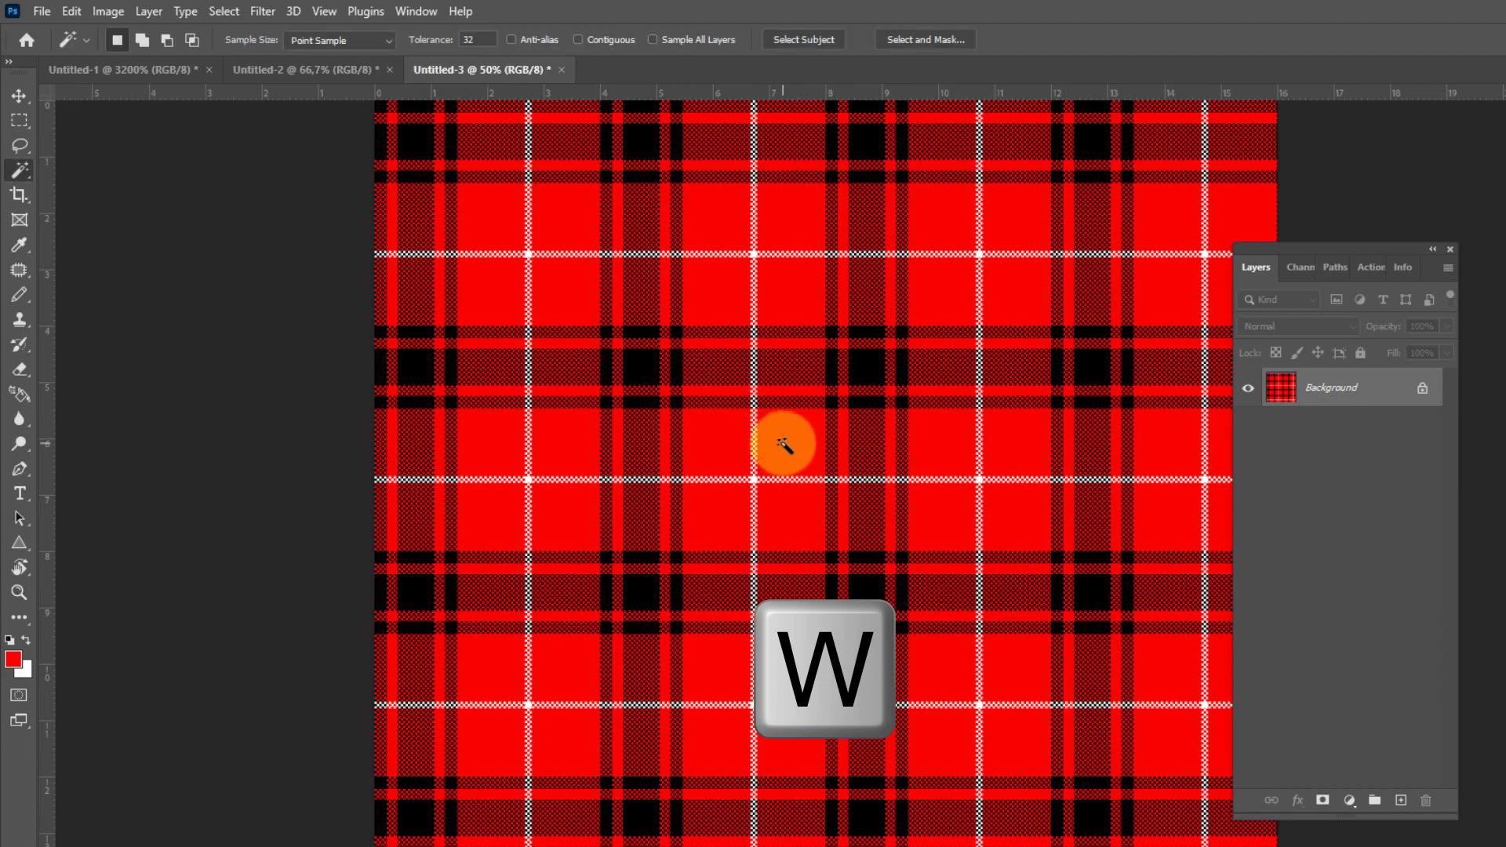
pyautogui.click(783, 444)
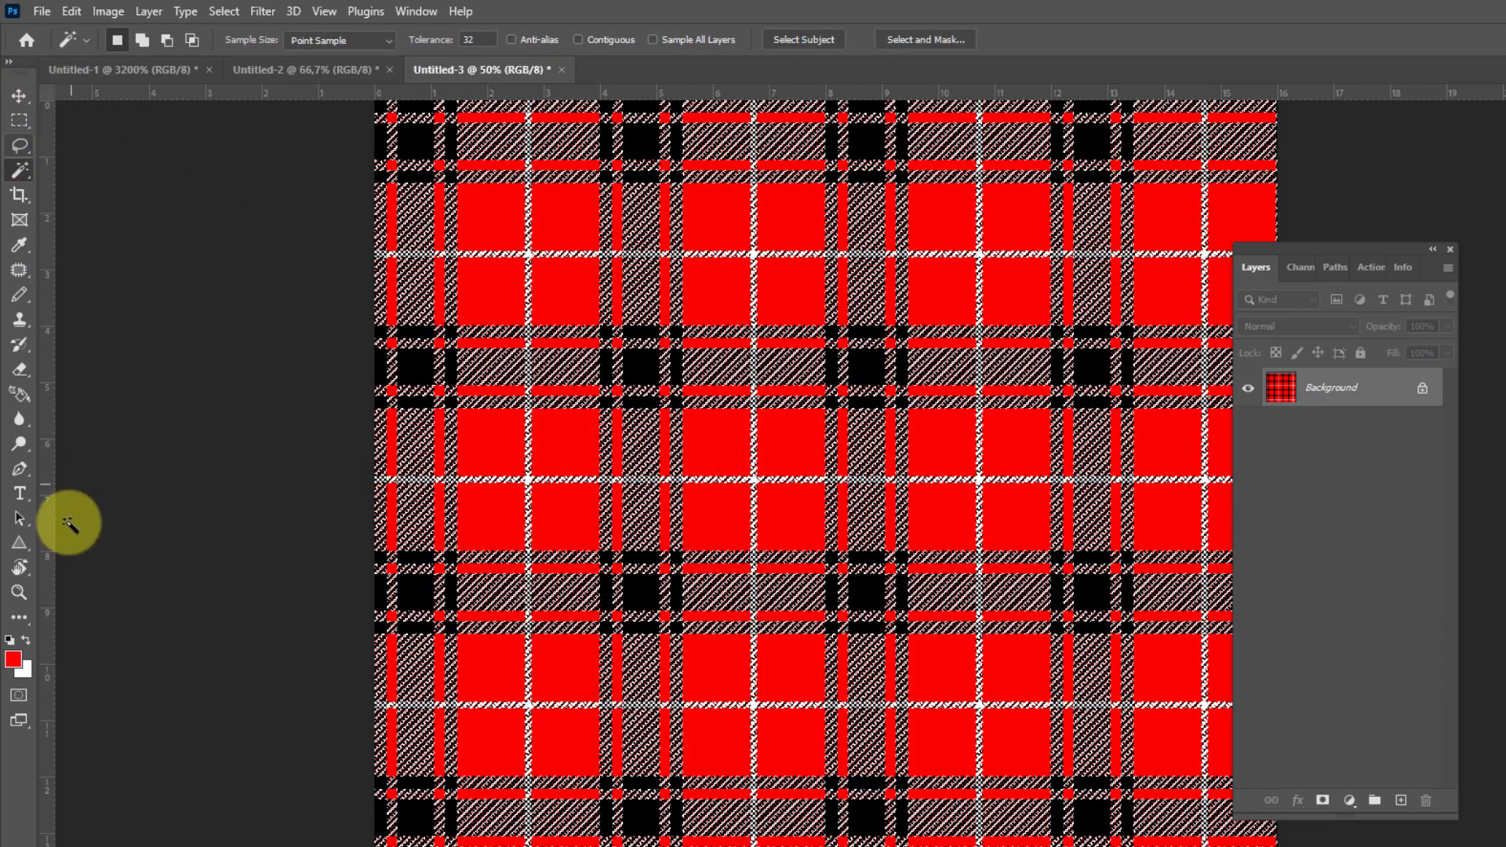
# Step: Fill the selected red areas with light blue #03b2fb as the foreground color and clear the selection
pyautogui.click(14, 659)
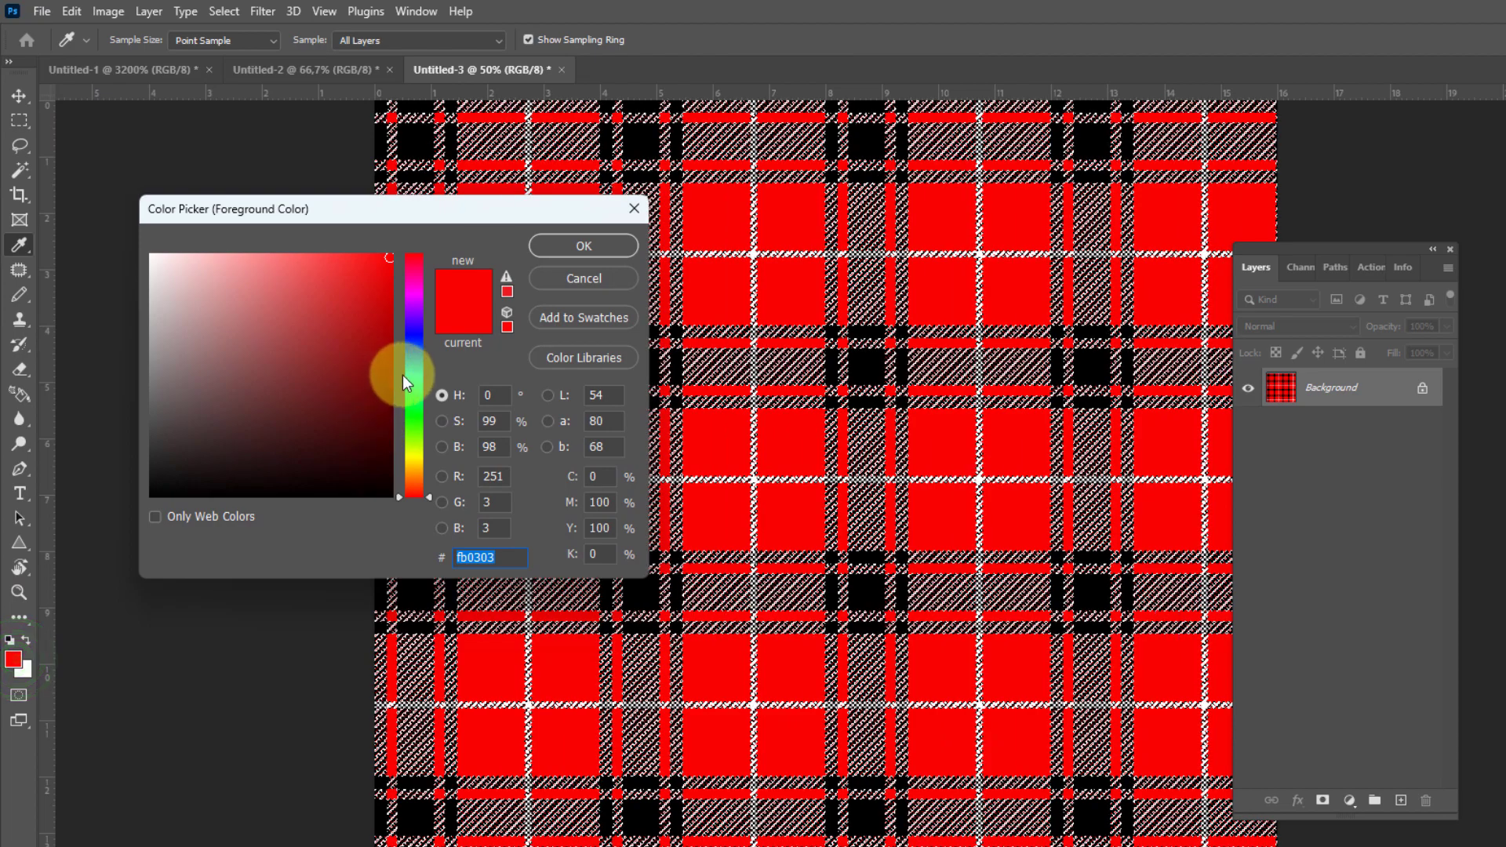
pyautogui.click(420, 354)
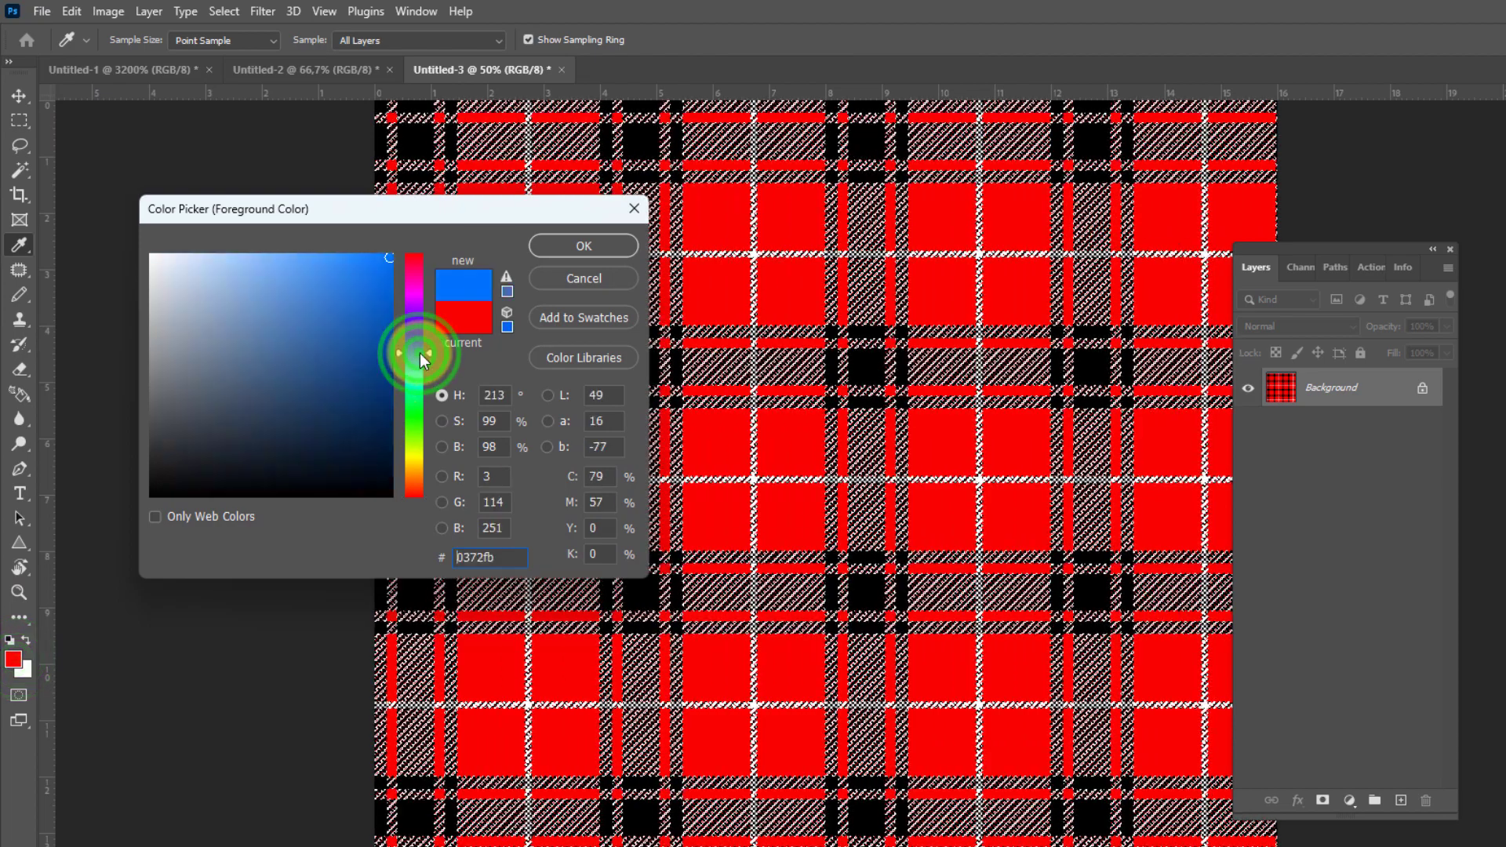
pyautogui.moveTo(419, 352); pyautogui.dragTo(417, 362)
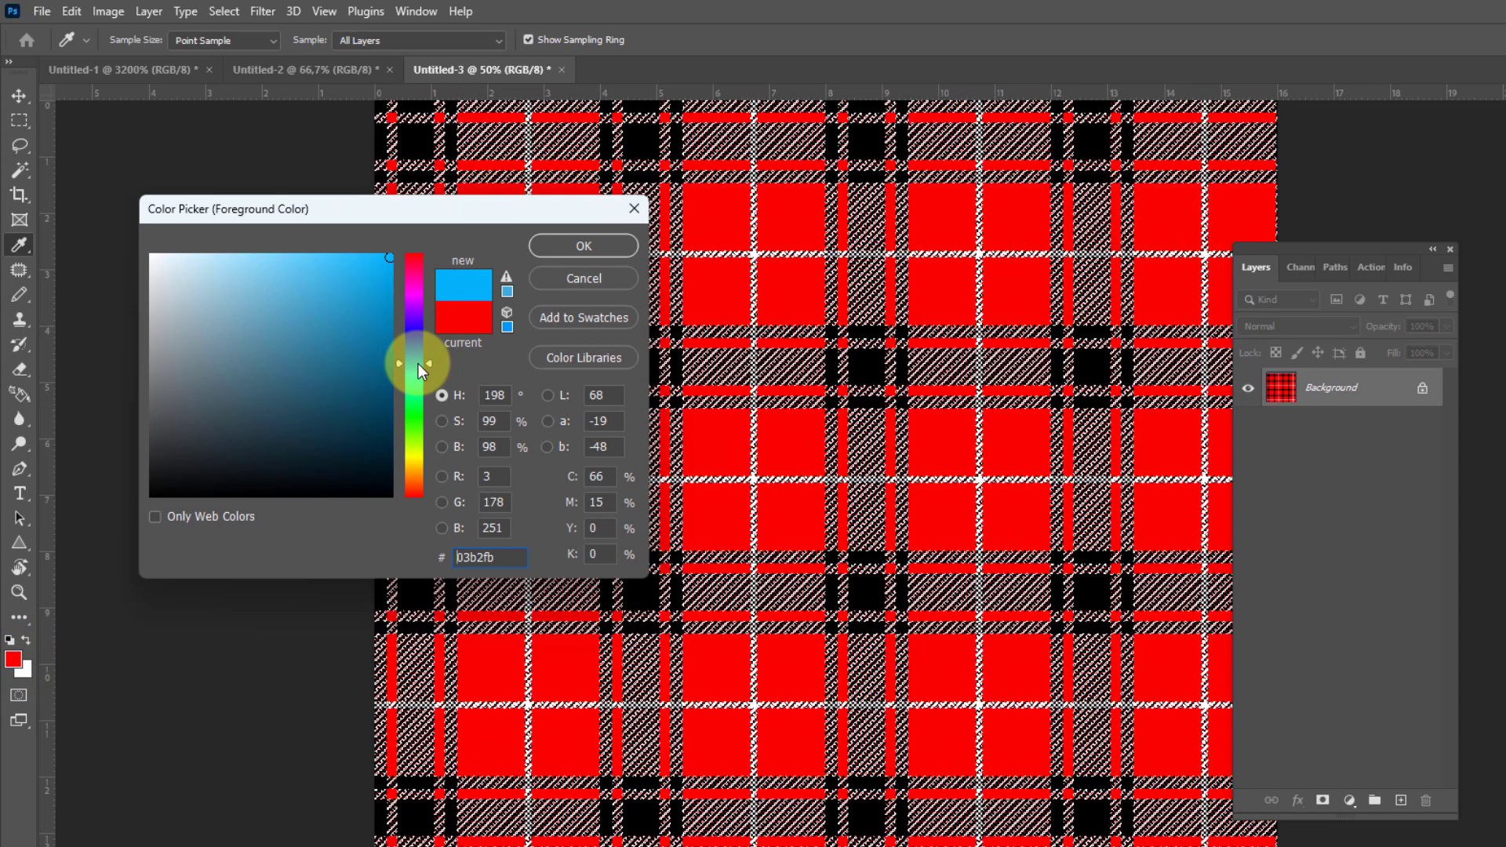
pyautogui.click(584, 245)
pyautogui.hotkey('alt', 'BackSpace')
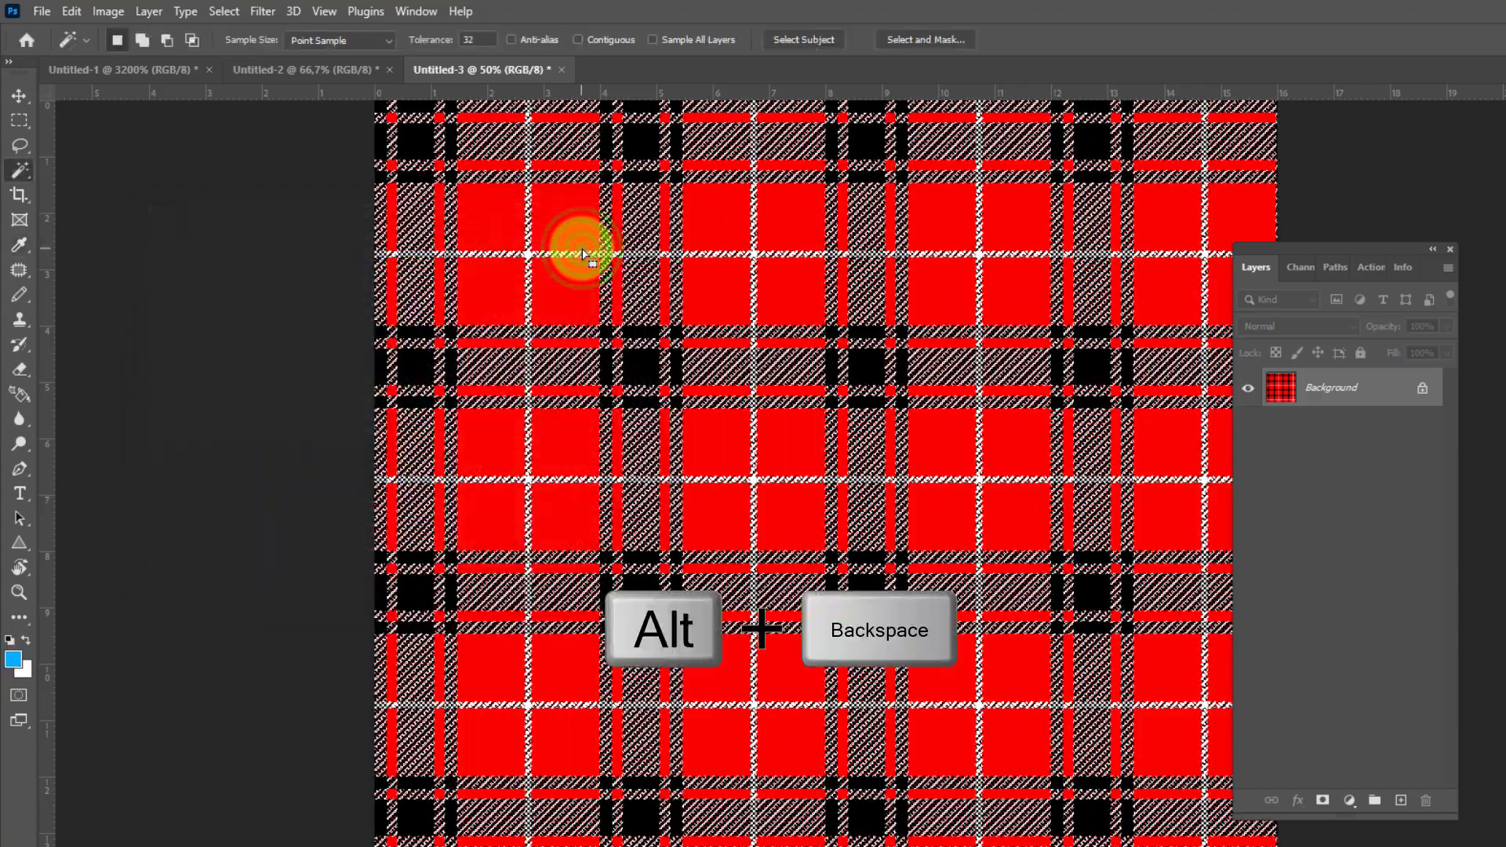
pyautogui.hotkey('ctrl', 'd')
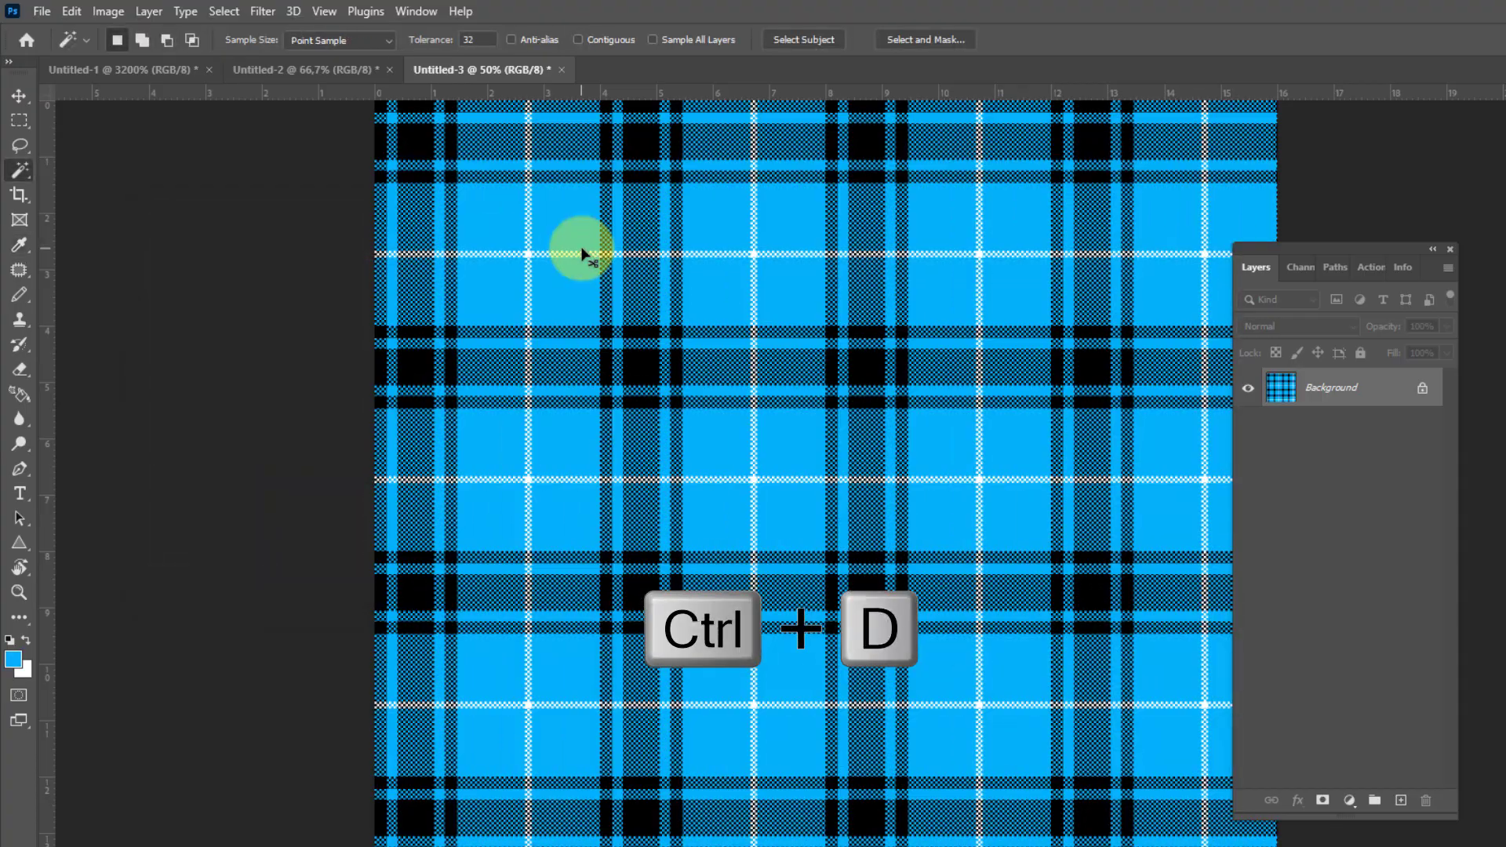
pyautogui.press('z')
pyautogui.keyDown('alt'); pyautogui.click(609, 261); pyautogui.keyUp('alt')
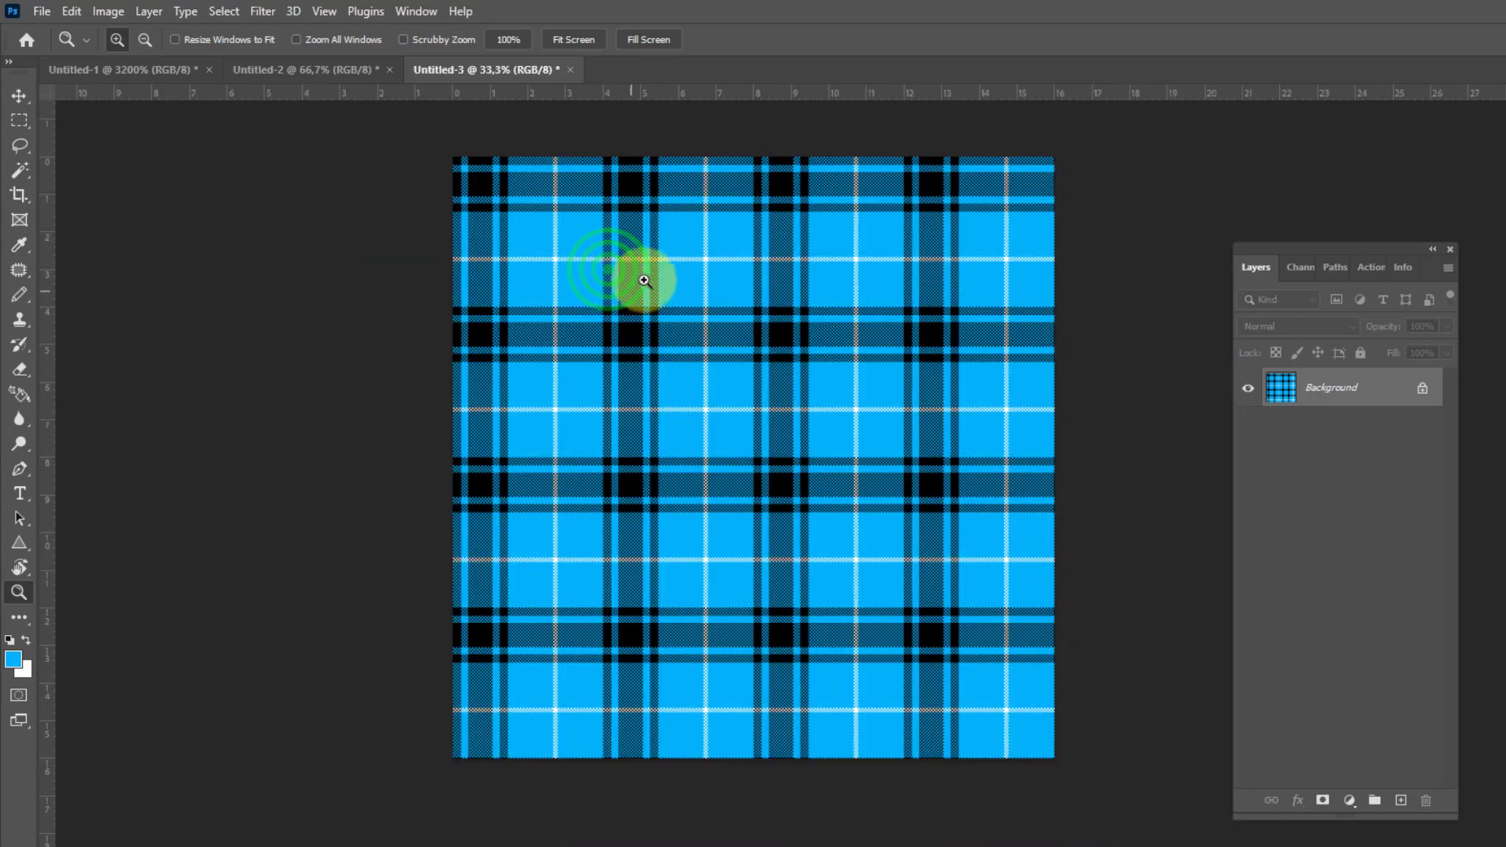
pyautogui.click(646, 259)
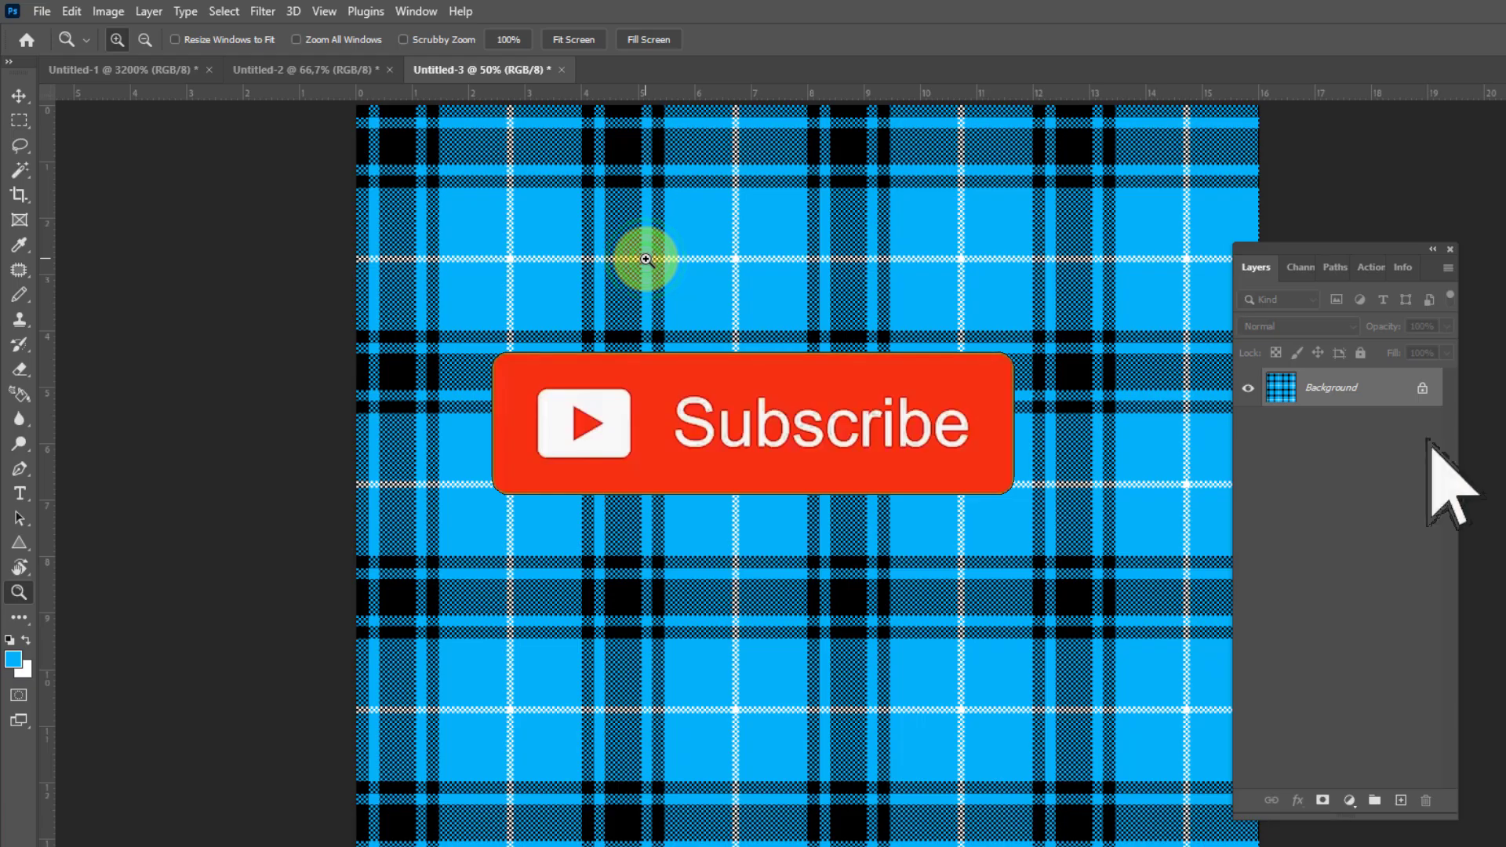
pyautogui.keyDown('alt'); pyautogui.click(646, 260); pyautogui.keyUp('alt')
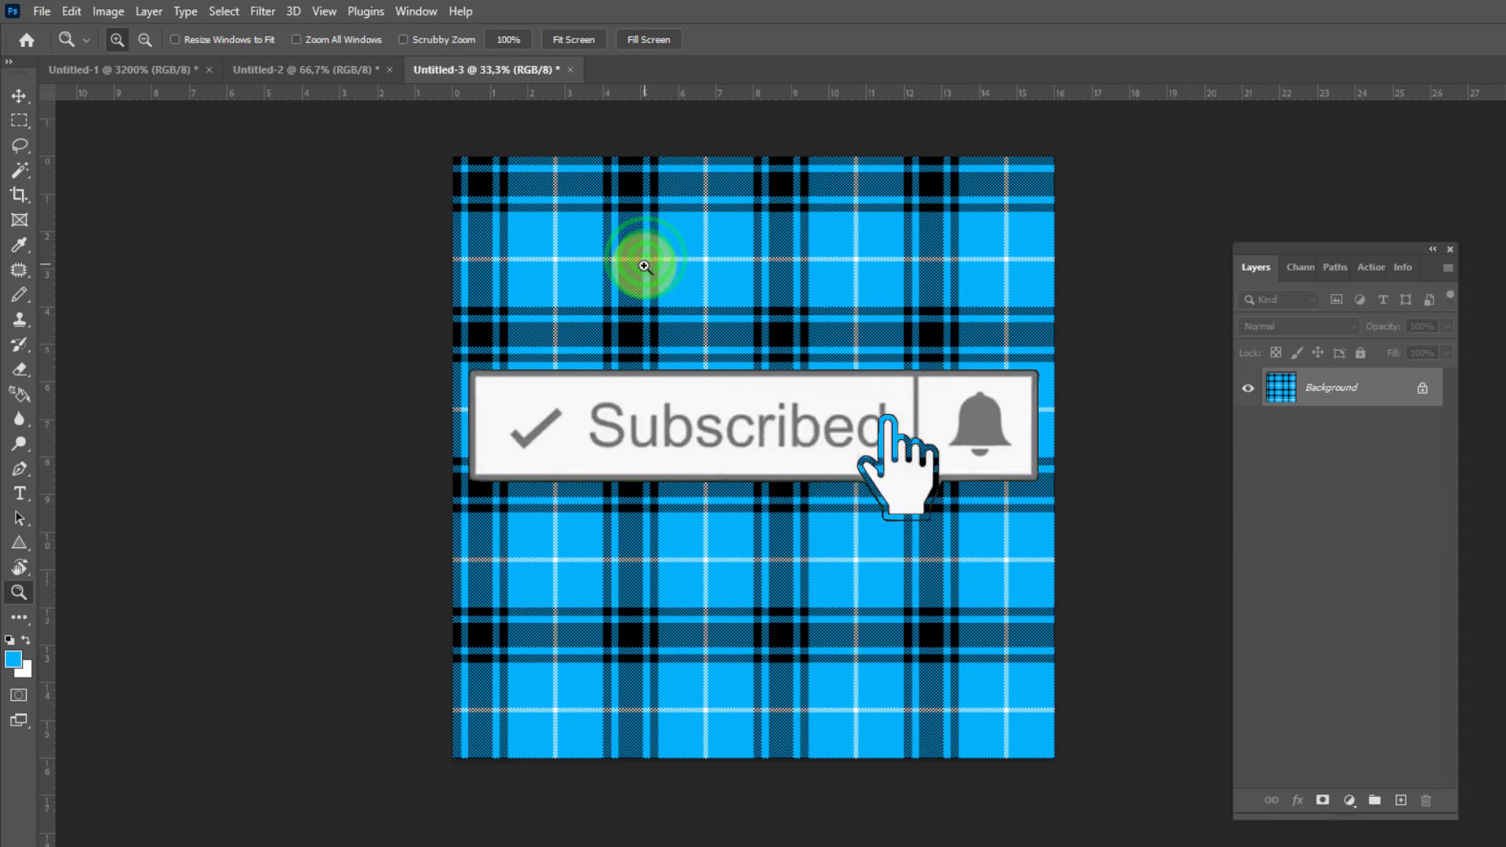